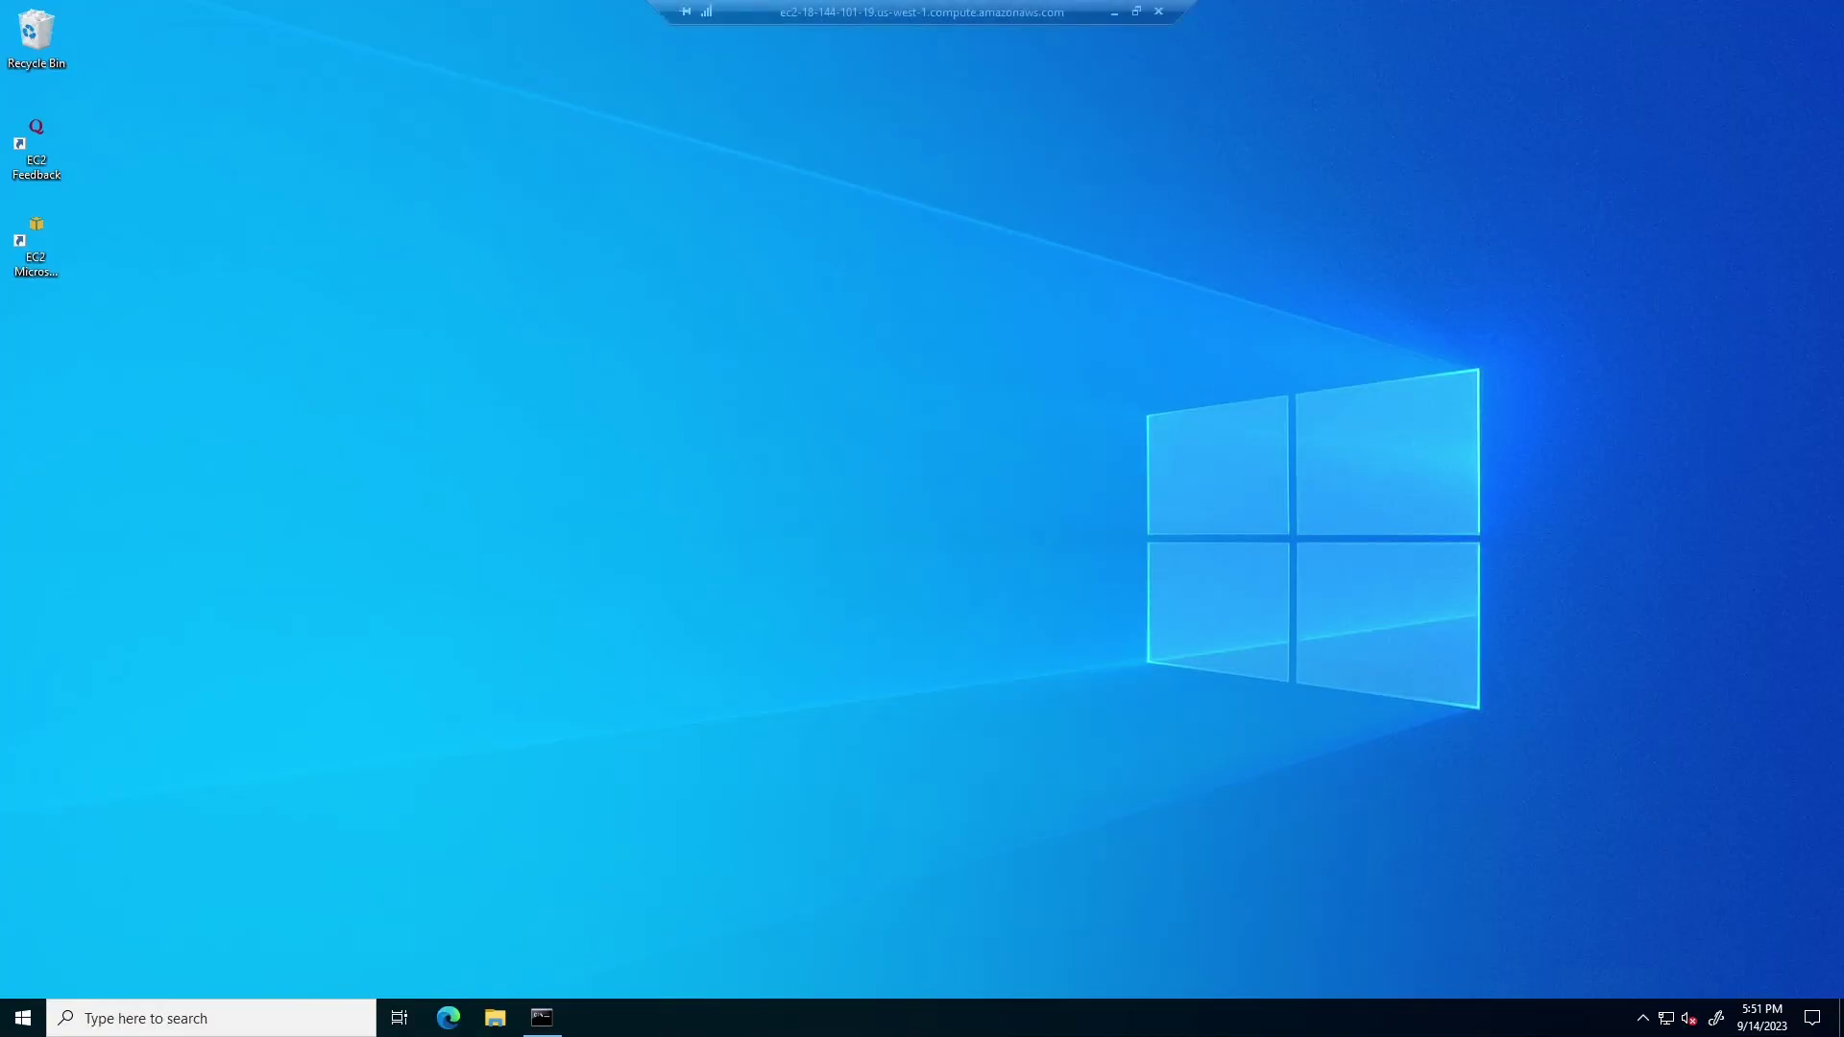
- List the domain user accounts with dsquery user and copy the ldap_admin account's DN
left_click(541, 1016)
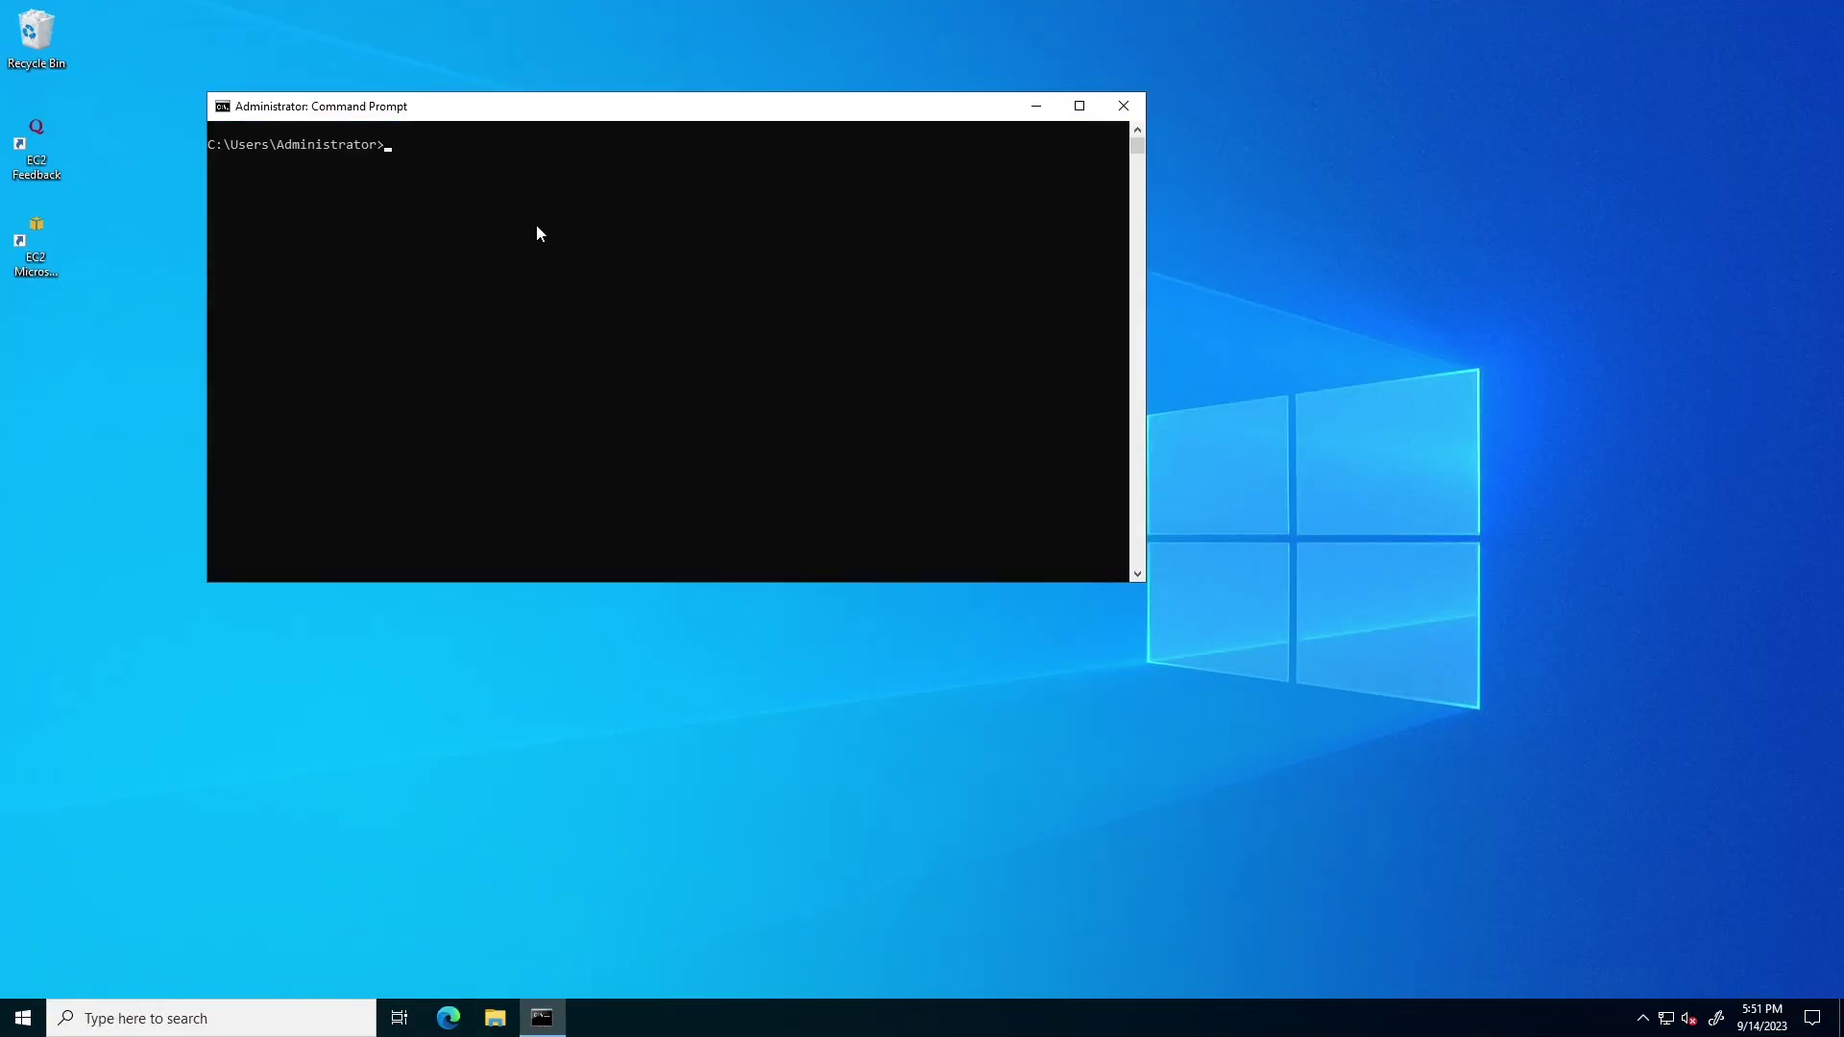
type("dsquery user")
key("Return")
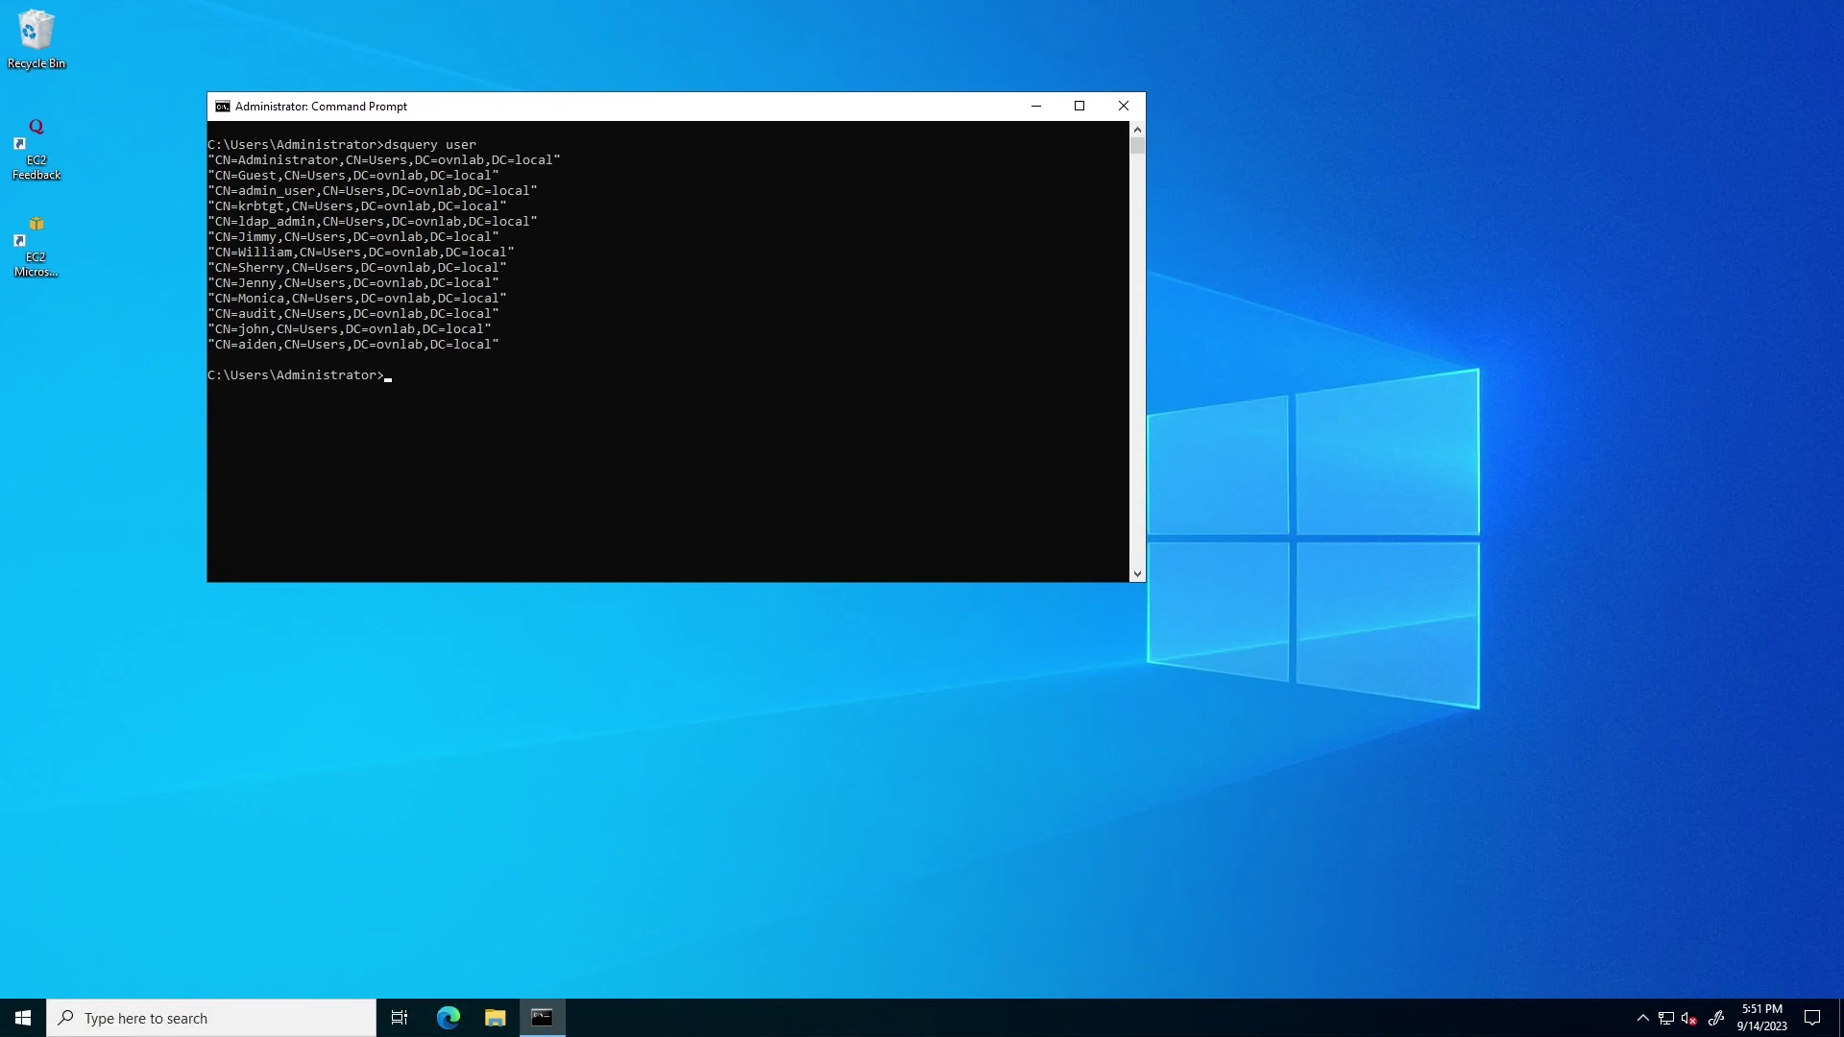
left_click_drag(212, 222, 539, 228)
key("ctrl+c")
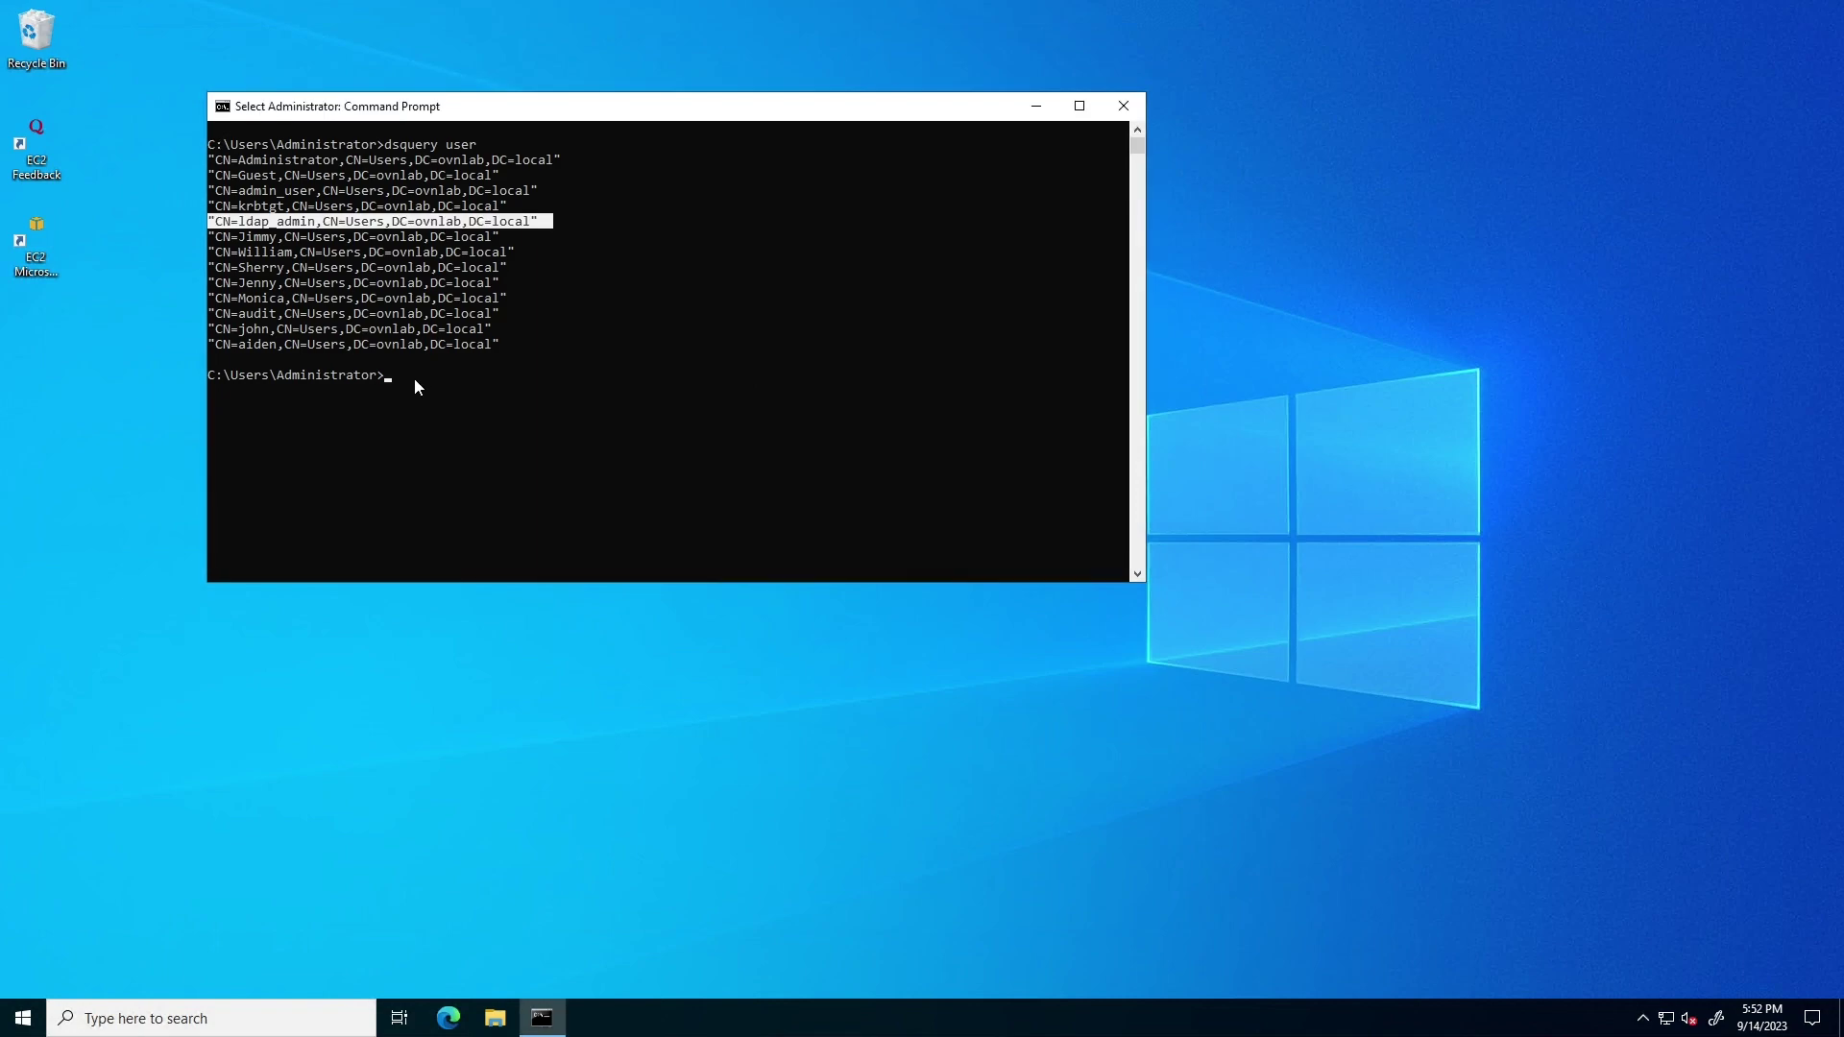
- Run ipconfig and highlight the server's IPv4 address 192.168.1.68
left_click_drag(414, 377, 413, 390)
type("ipconfig")
key("Return")
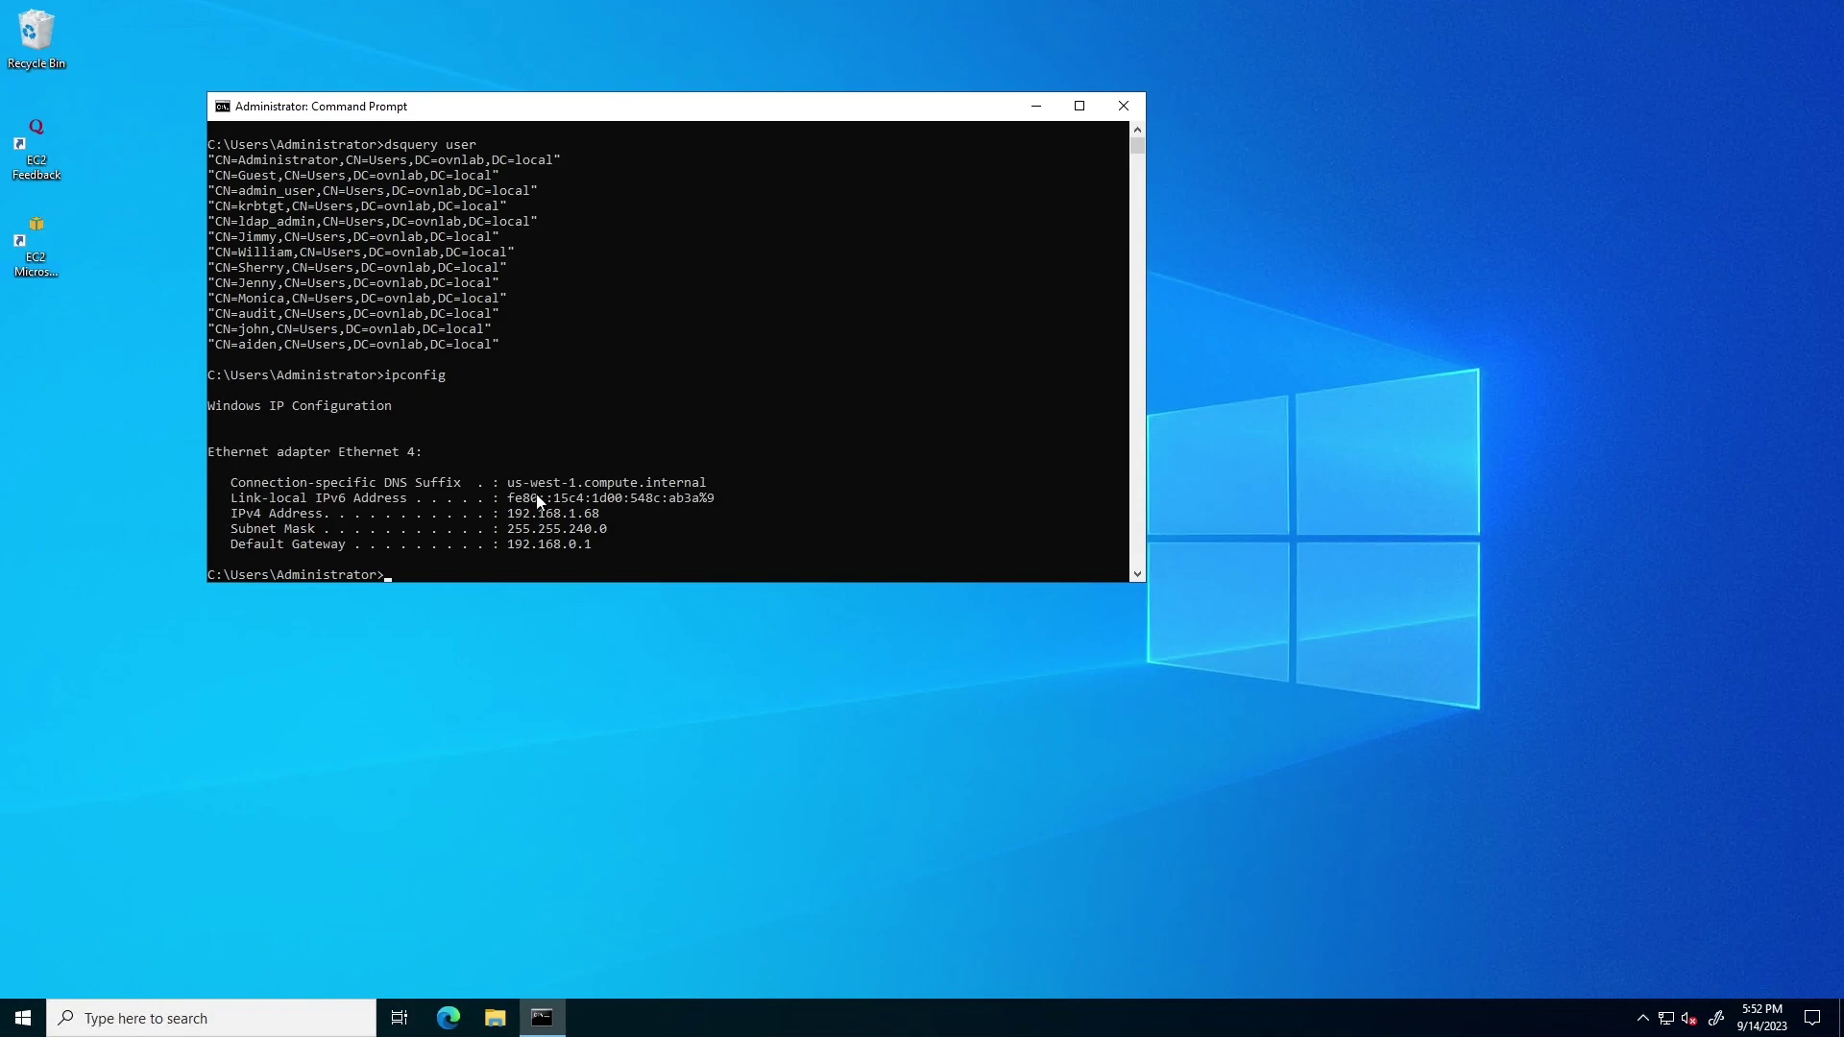
left_click_drag(596, 517, 506, 514)
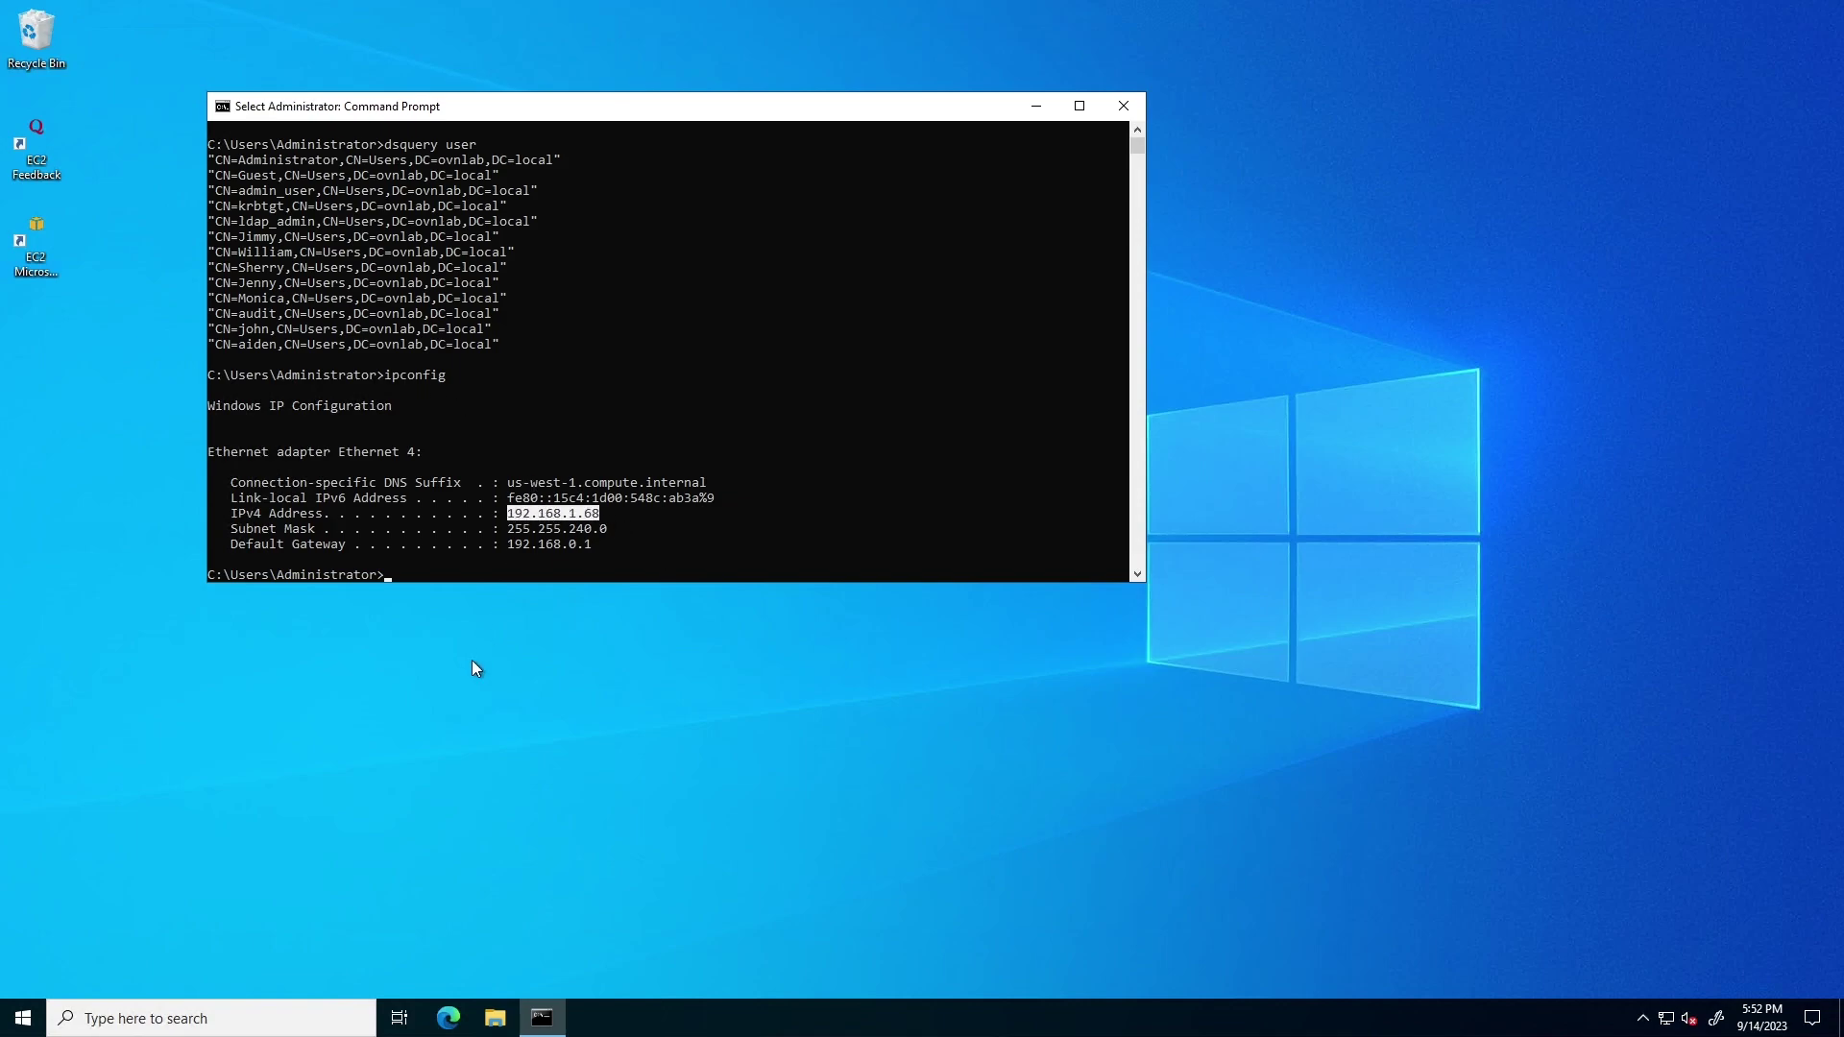
- Launch ldp.exe and connect to the directory at 192.168.1.68 on port 389
left_click(116, 1018)
type("run")
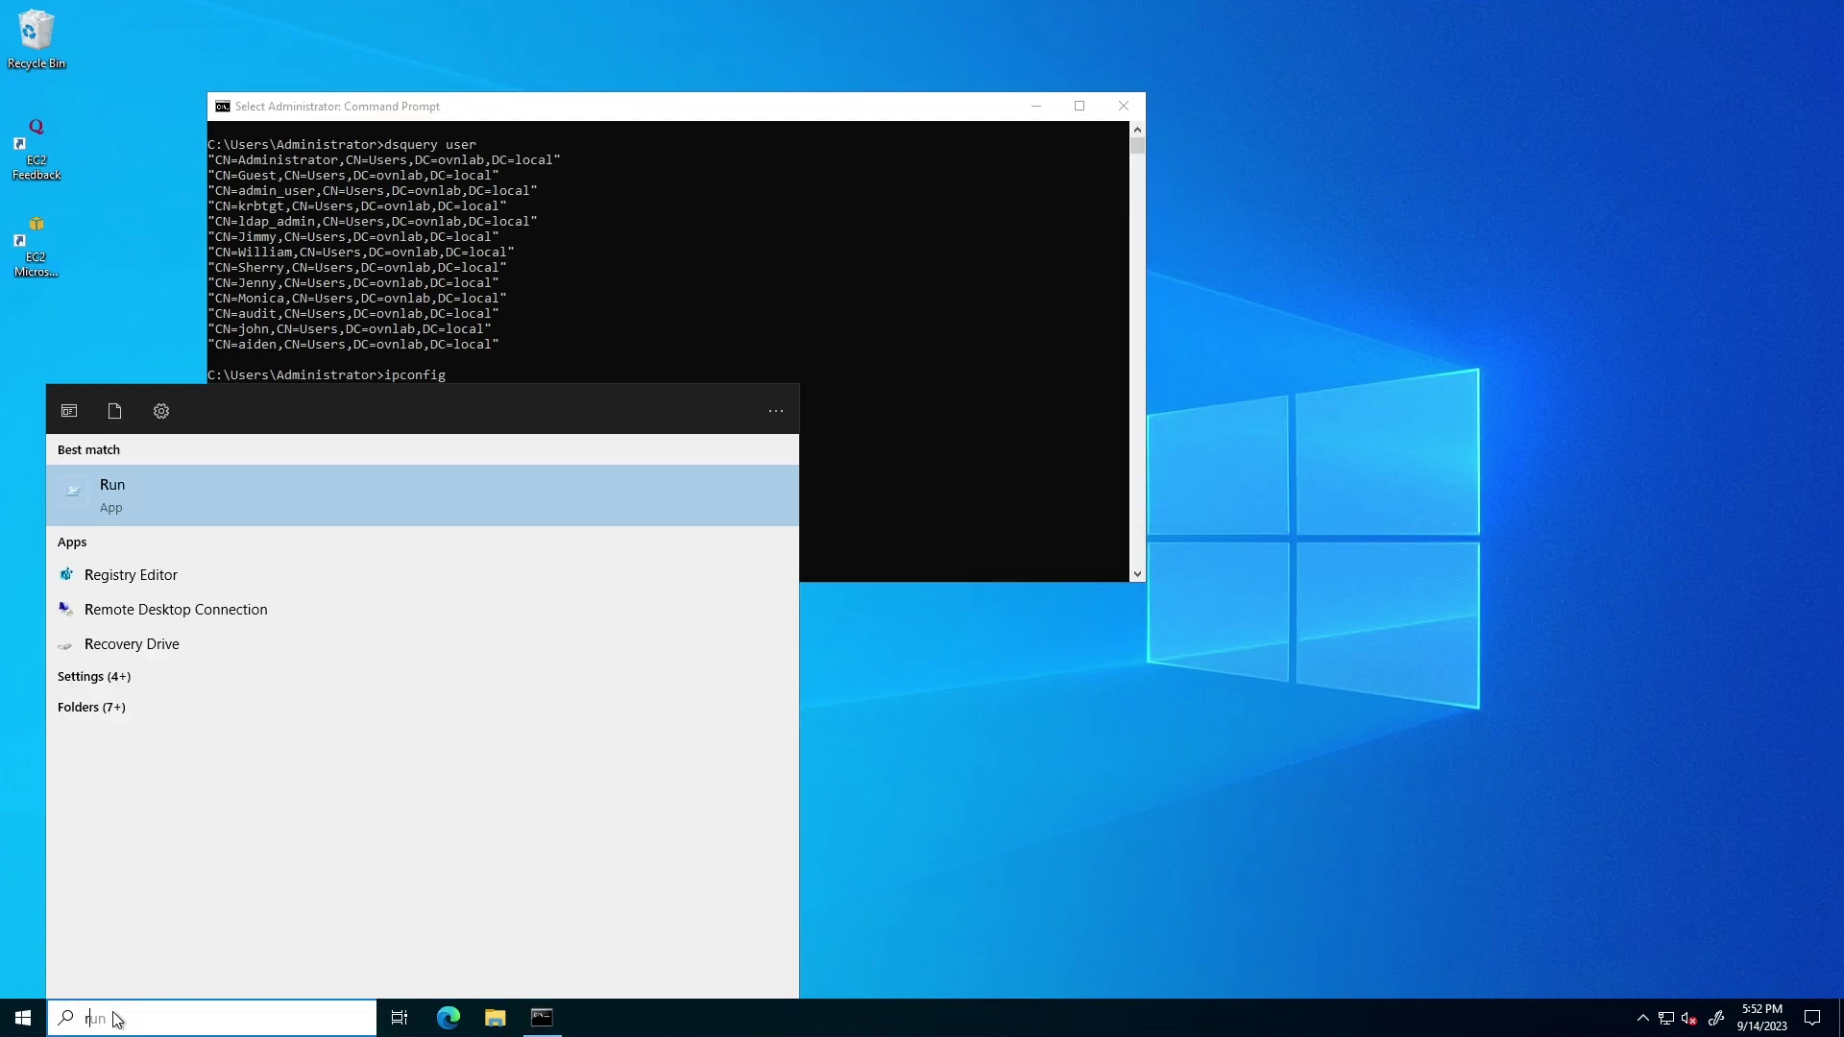
key("Return")
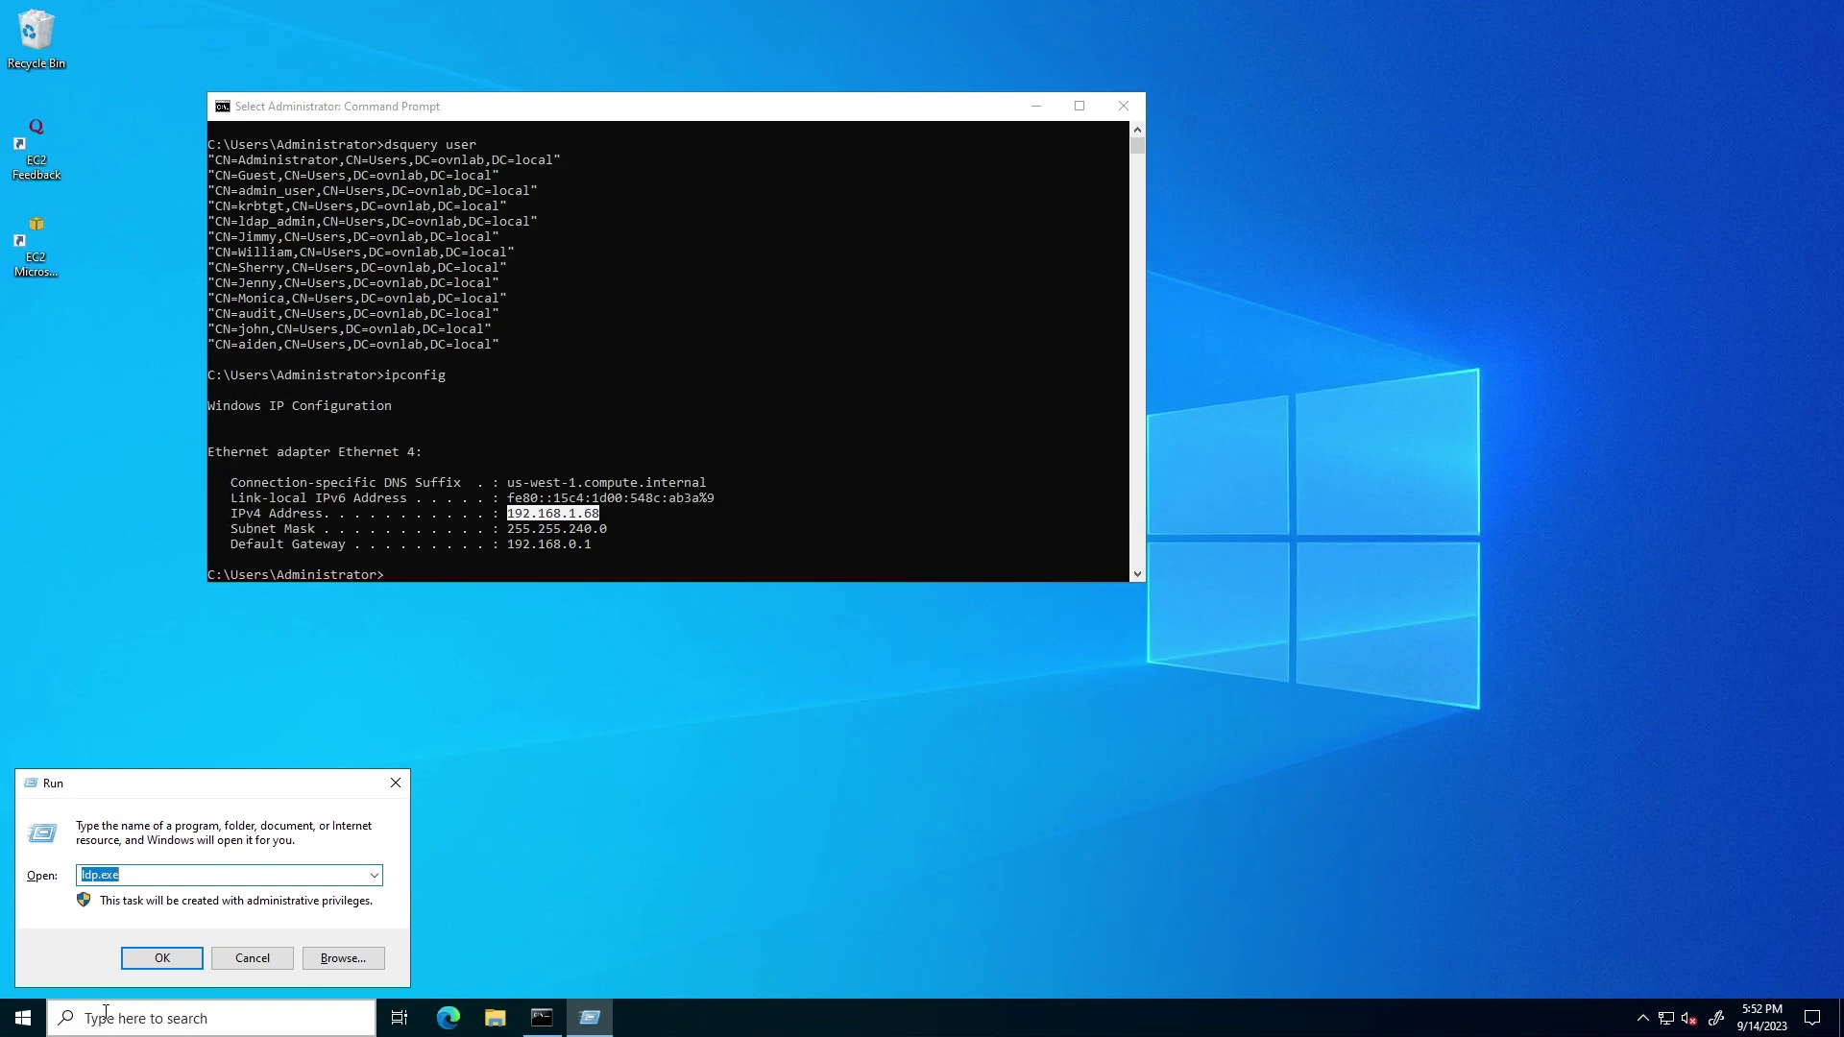
key("BackSpace")
type("ldp.ex")
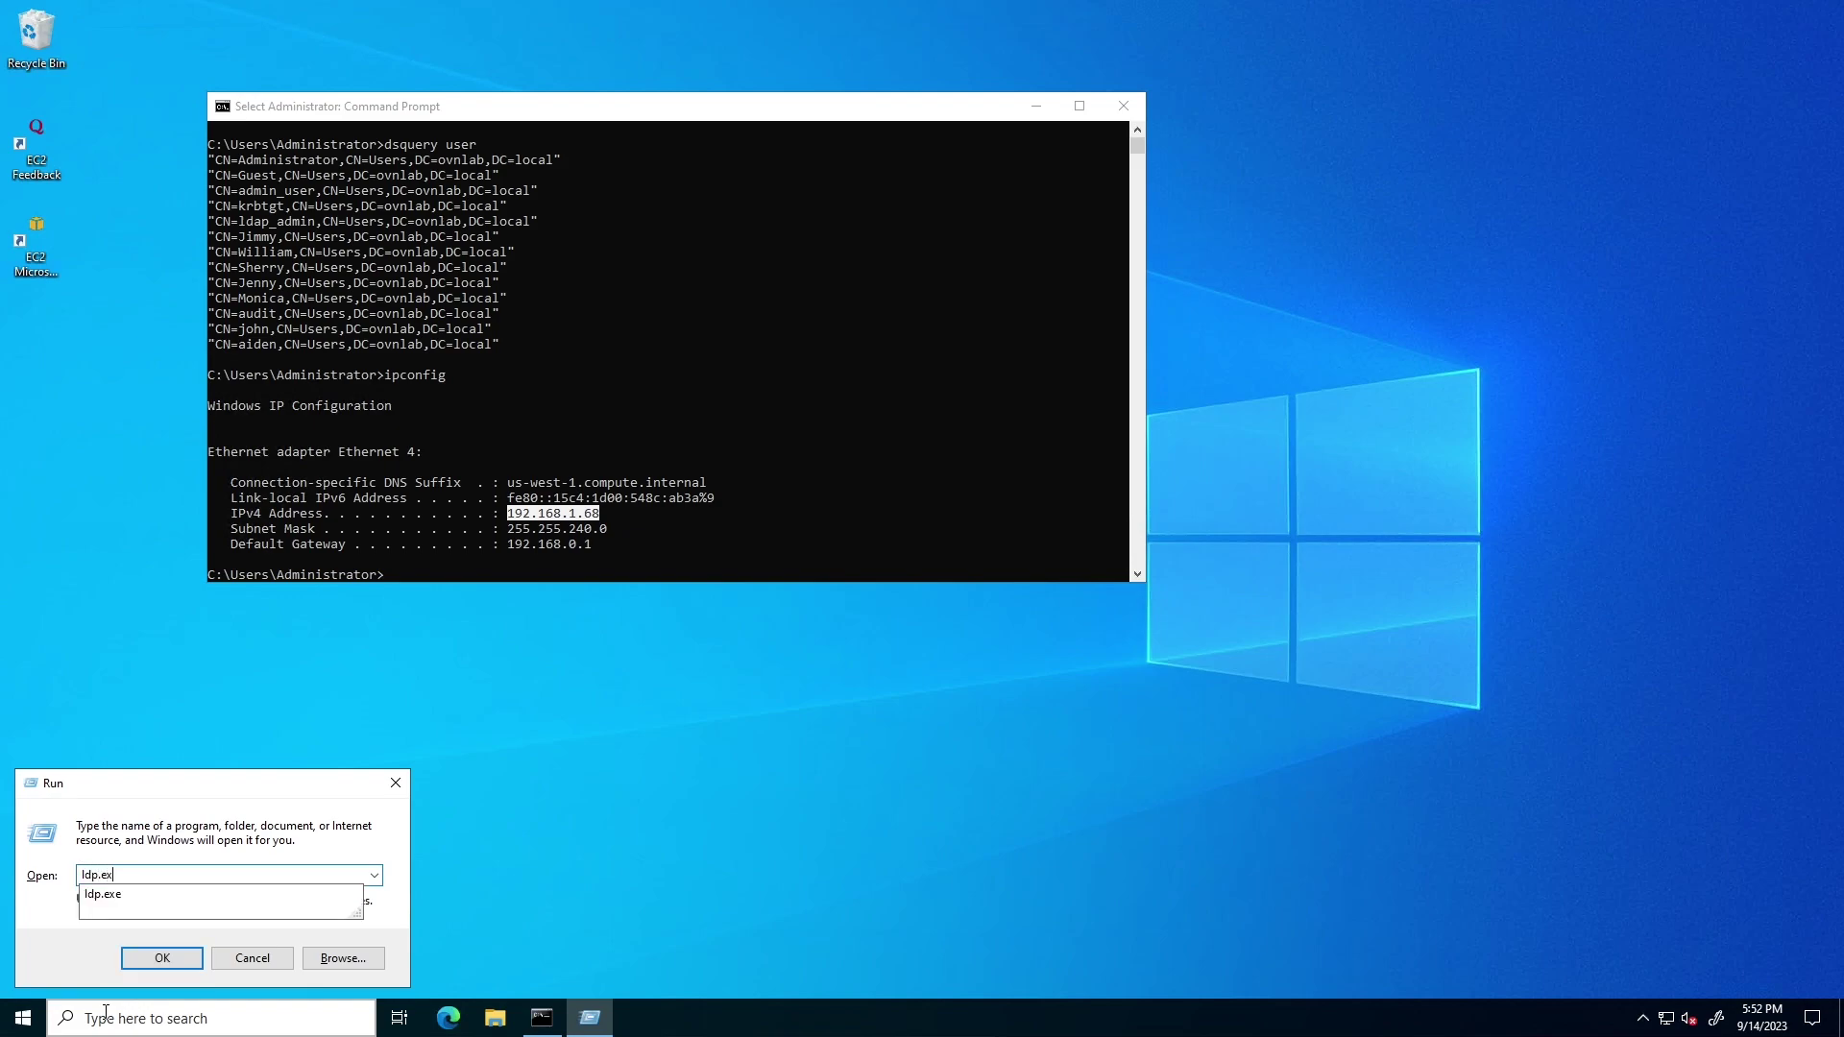
type("e")
key("Return")
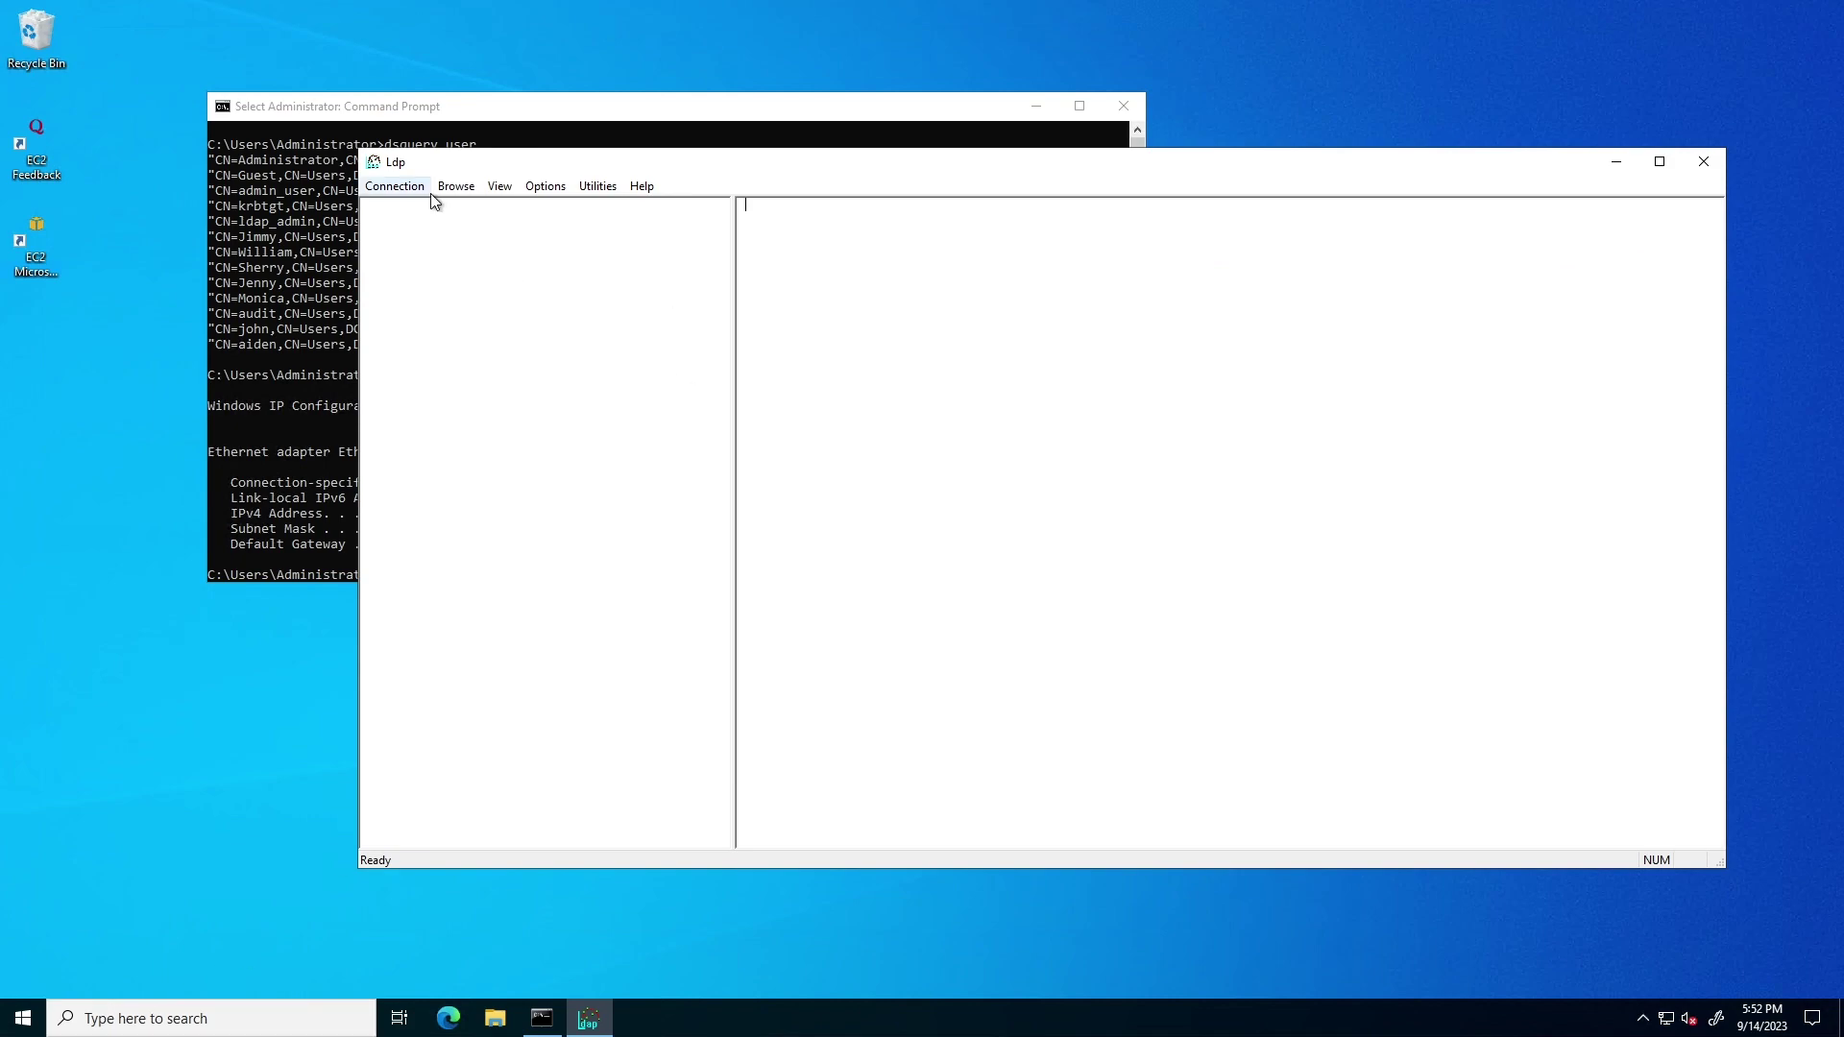
left_click(422, 189)
left_click(411, 210)
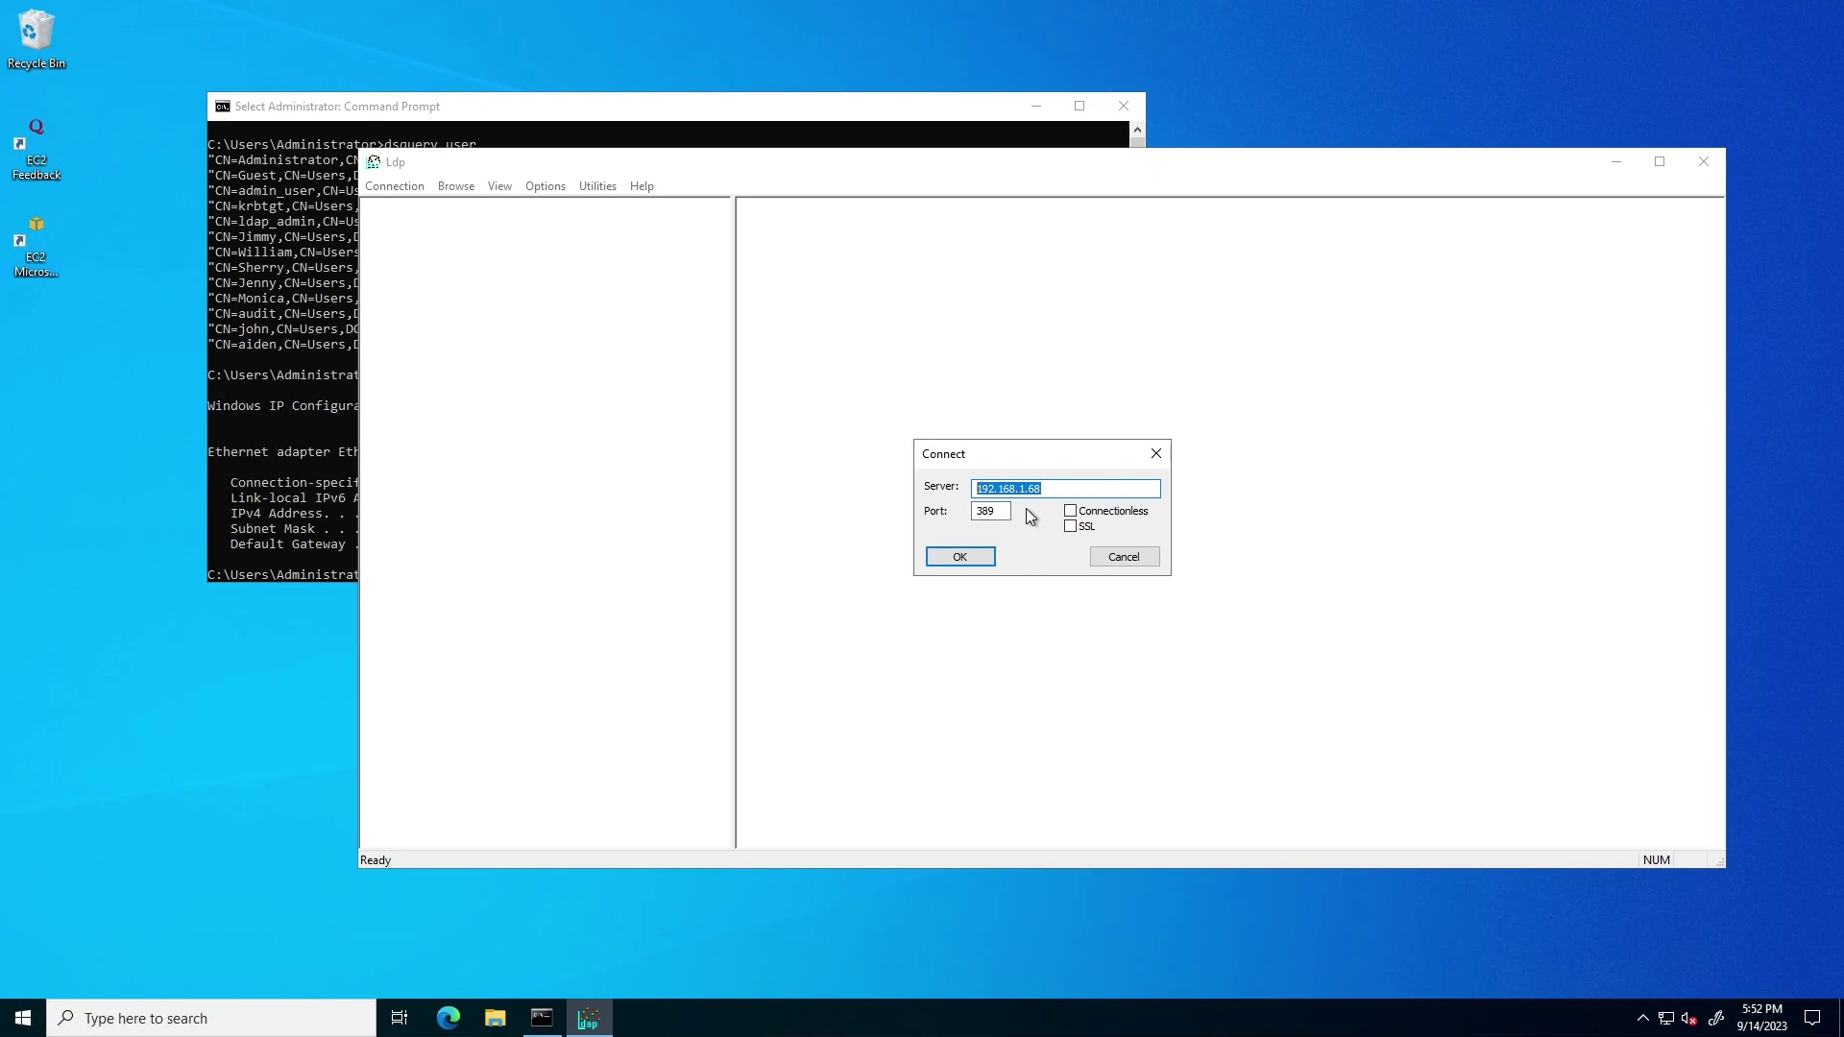
left_click(955, 556)
- Bind as ldap_admin with the account password and confirm the bind succeeded
left_click(393, 186)
left_click(423, 228)
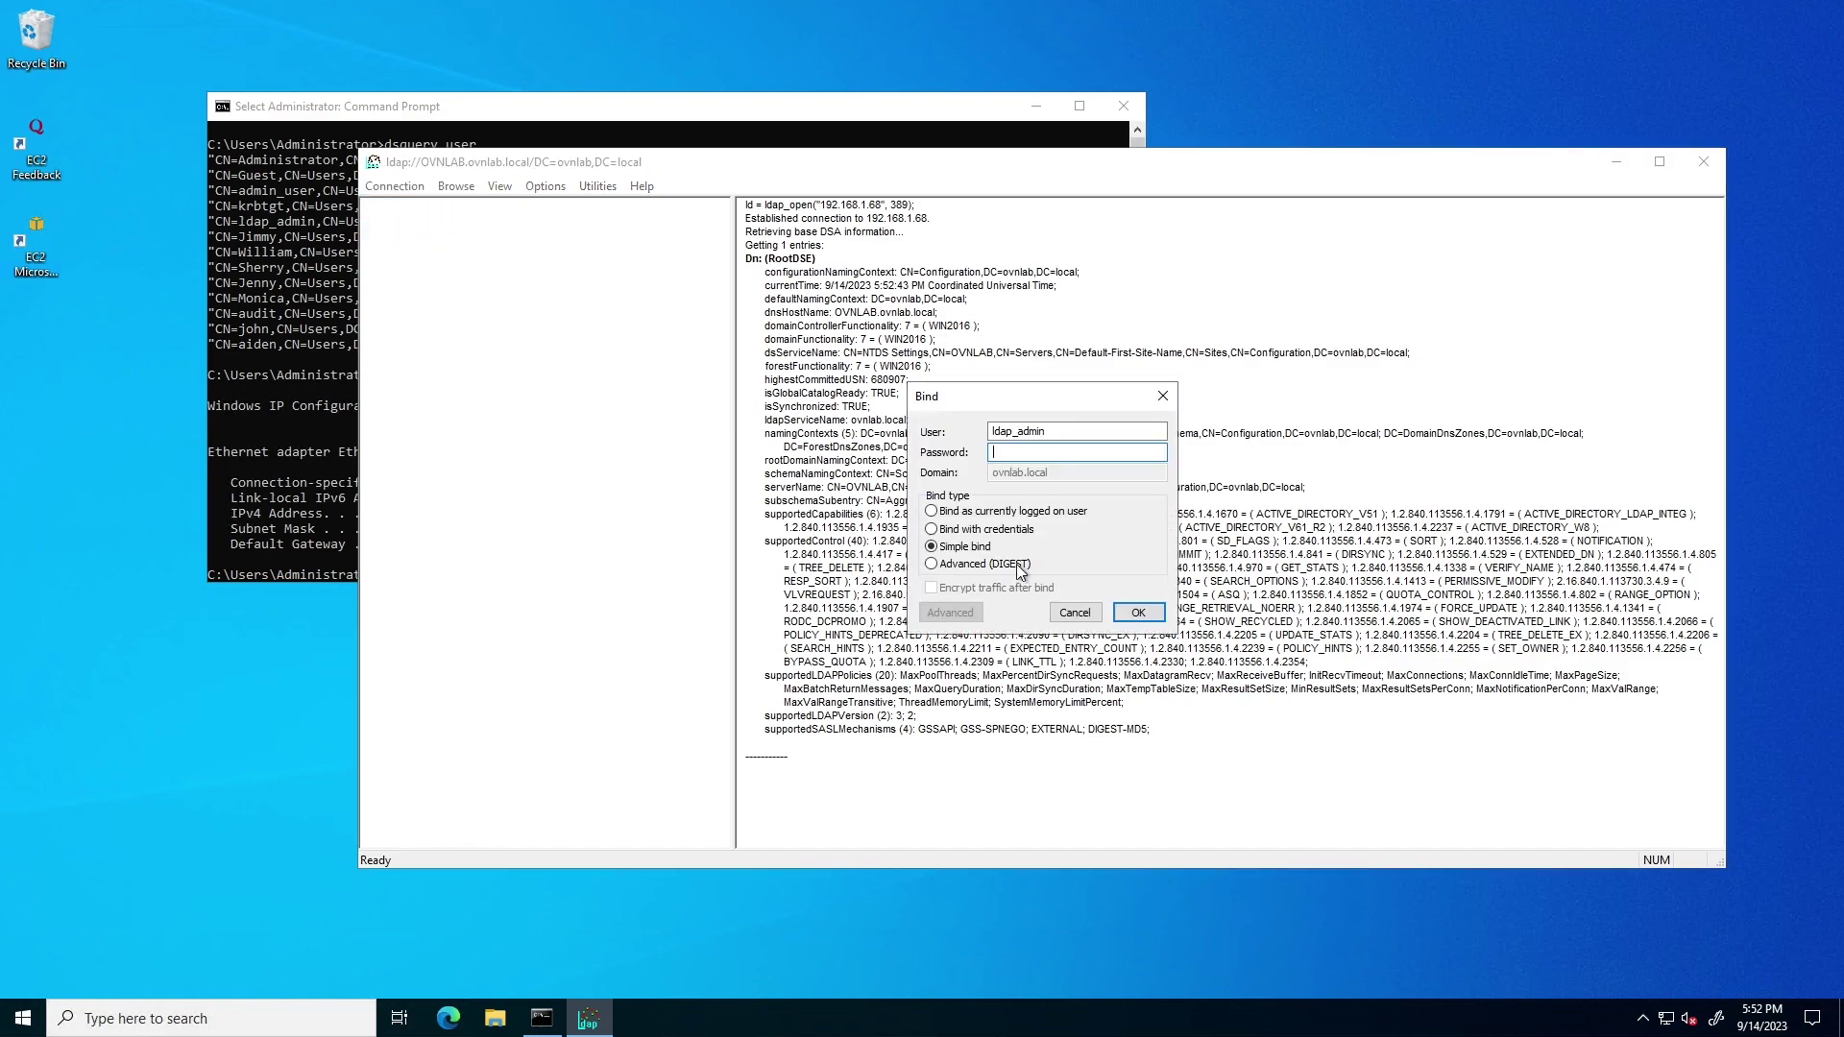
left_click(1025, 453)
left_click(1138, 612)
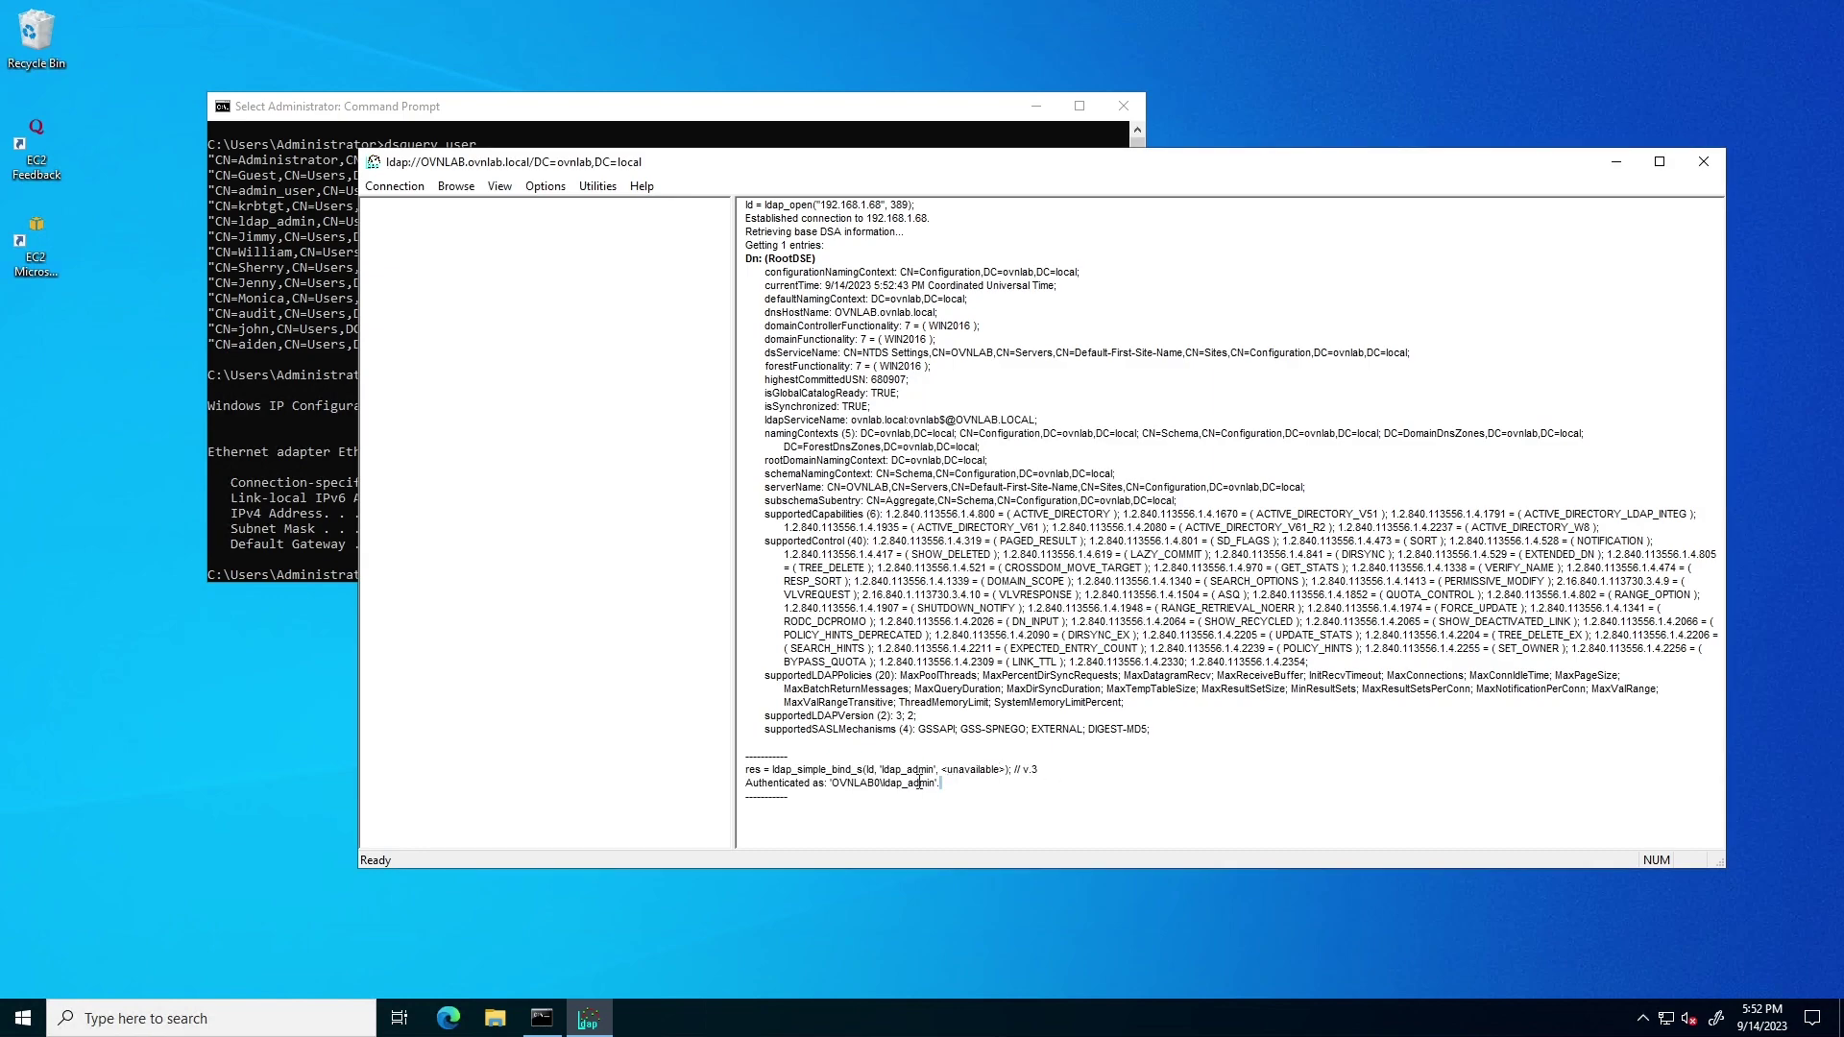
left_click_drag(920, 783, 745, 766)
left_click(1025, 766)
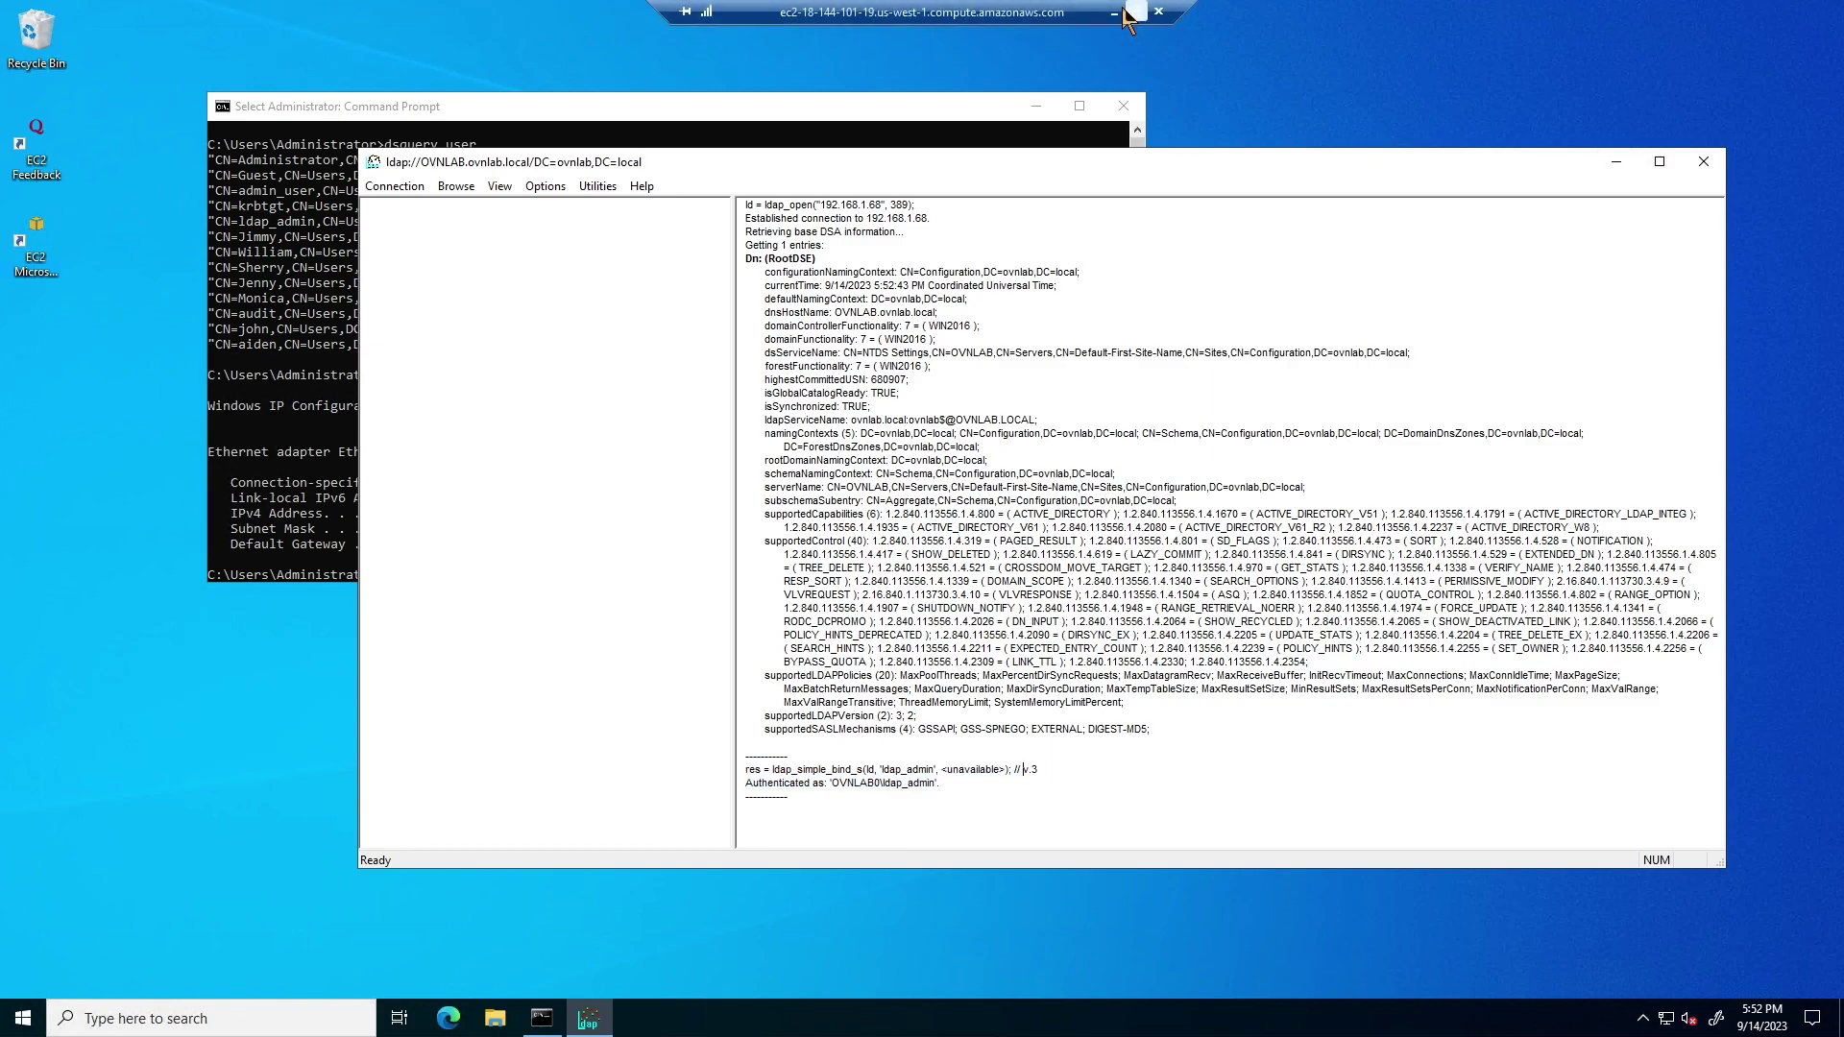
- On the Authentication > LDAP page, set Enable LDAP authentication to Yes
left_click(1112, 12)
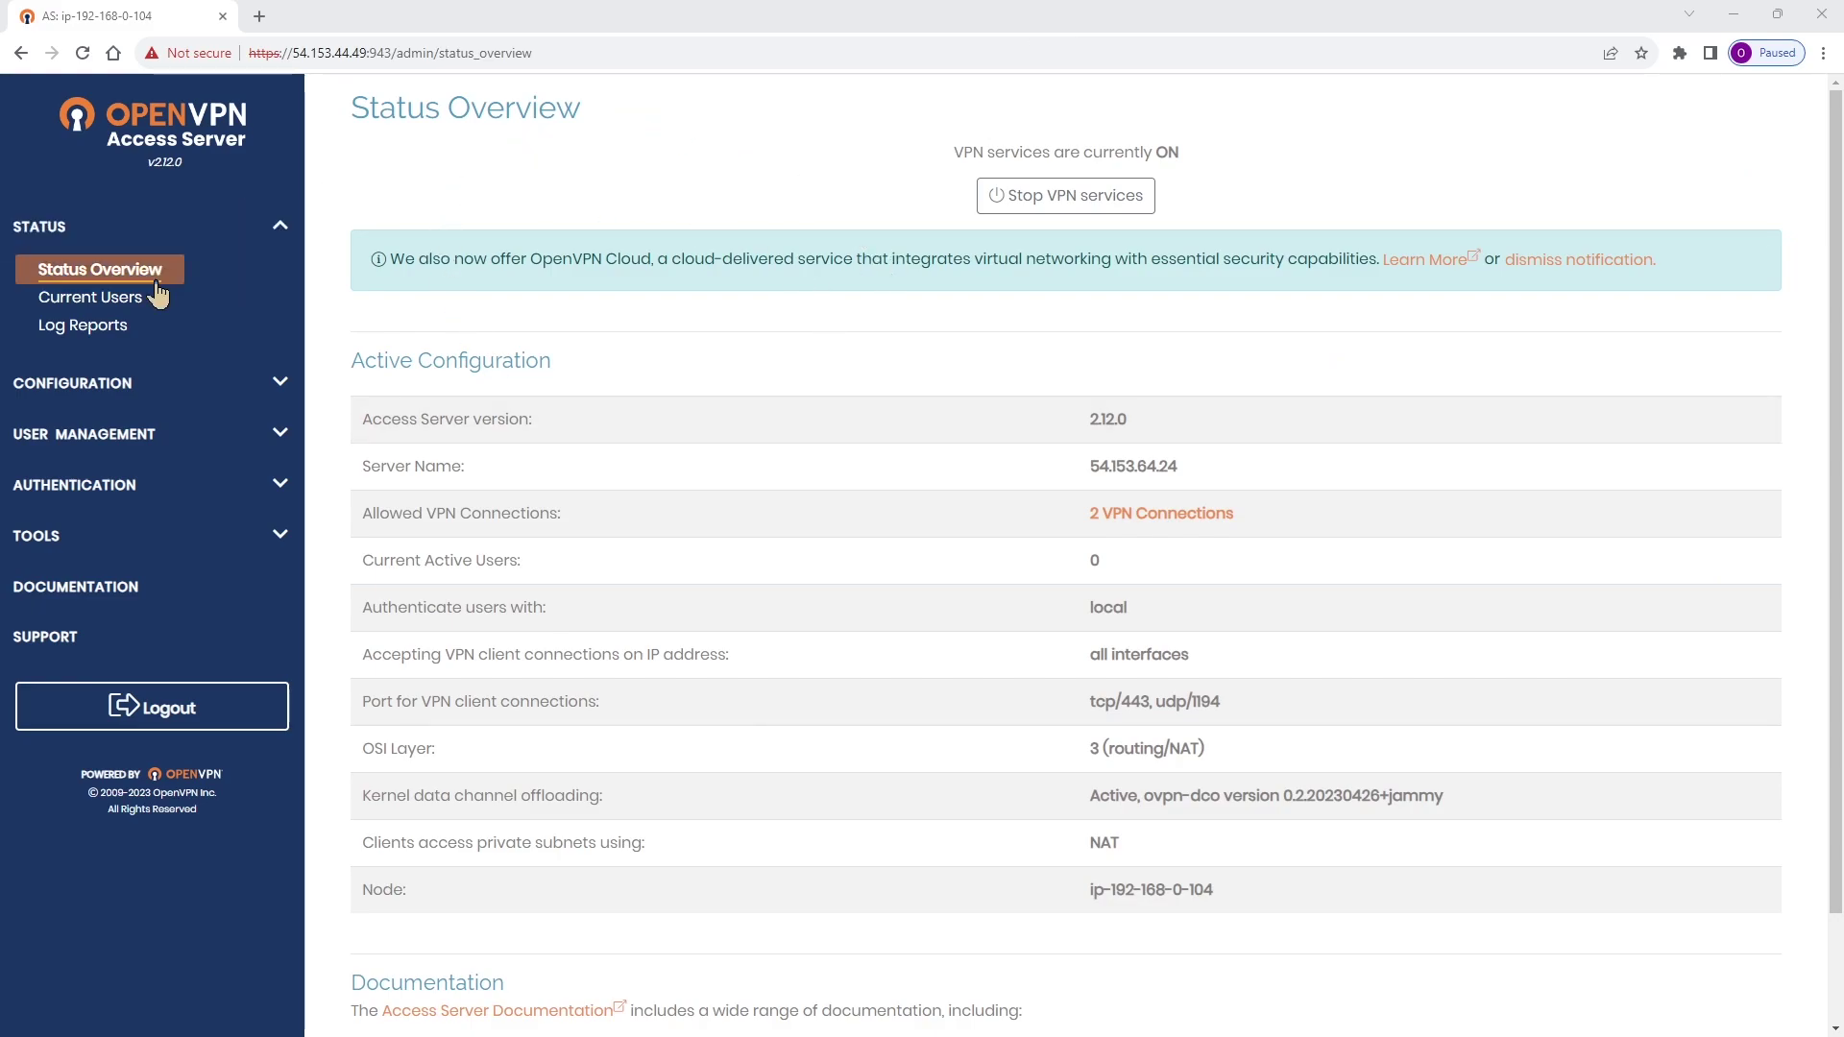
left_click(281, 486)
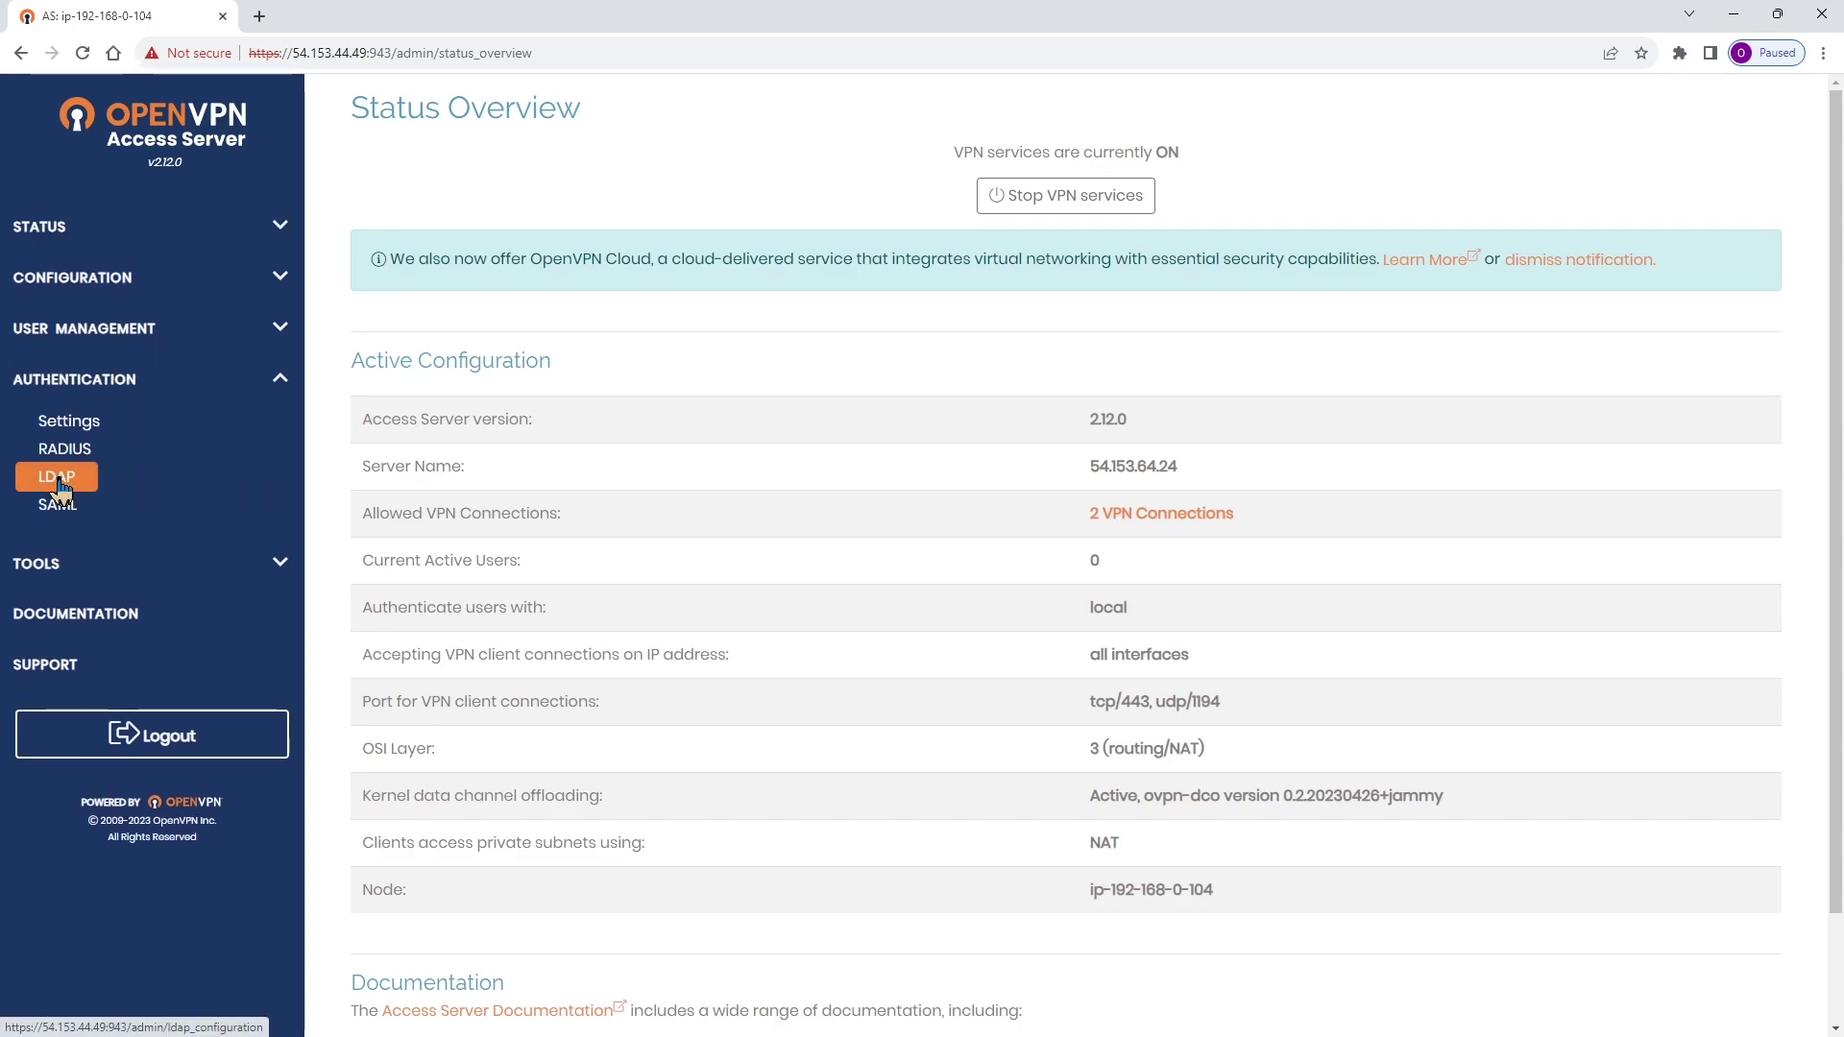
left_click(67, 425)
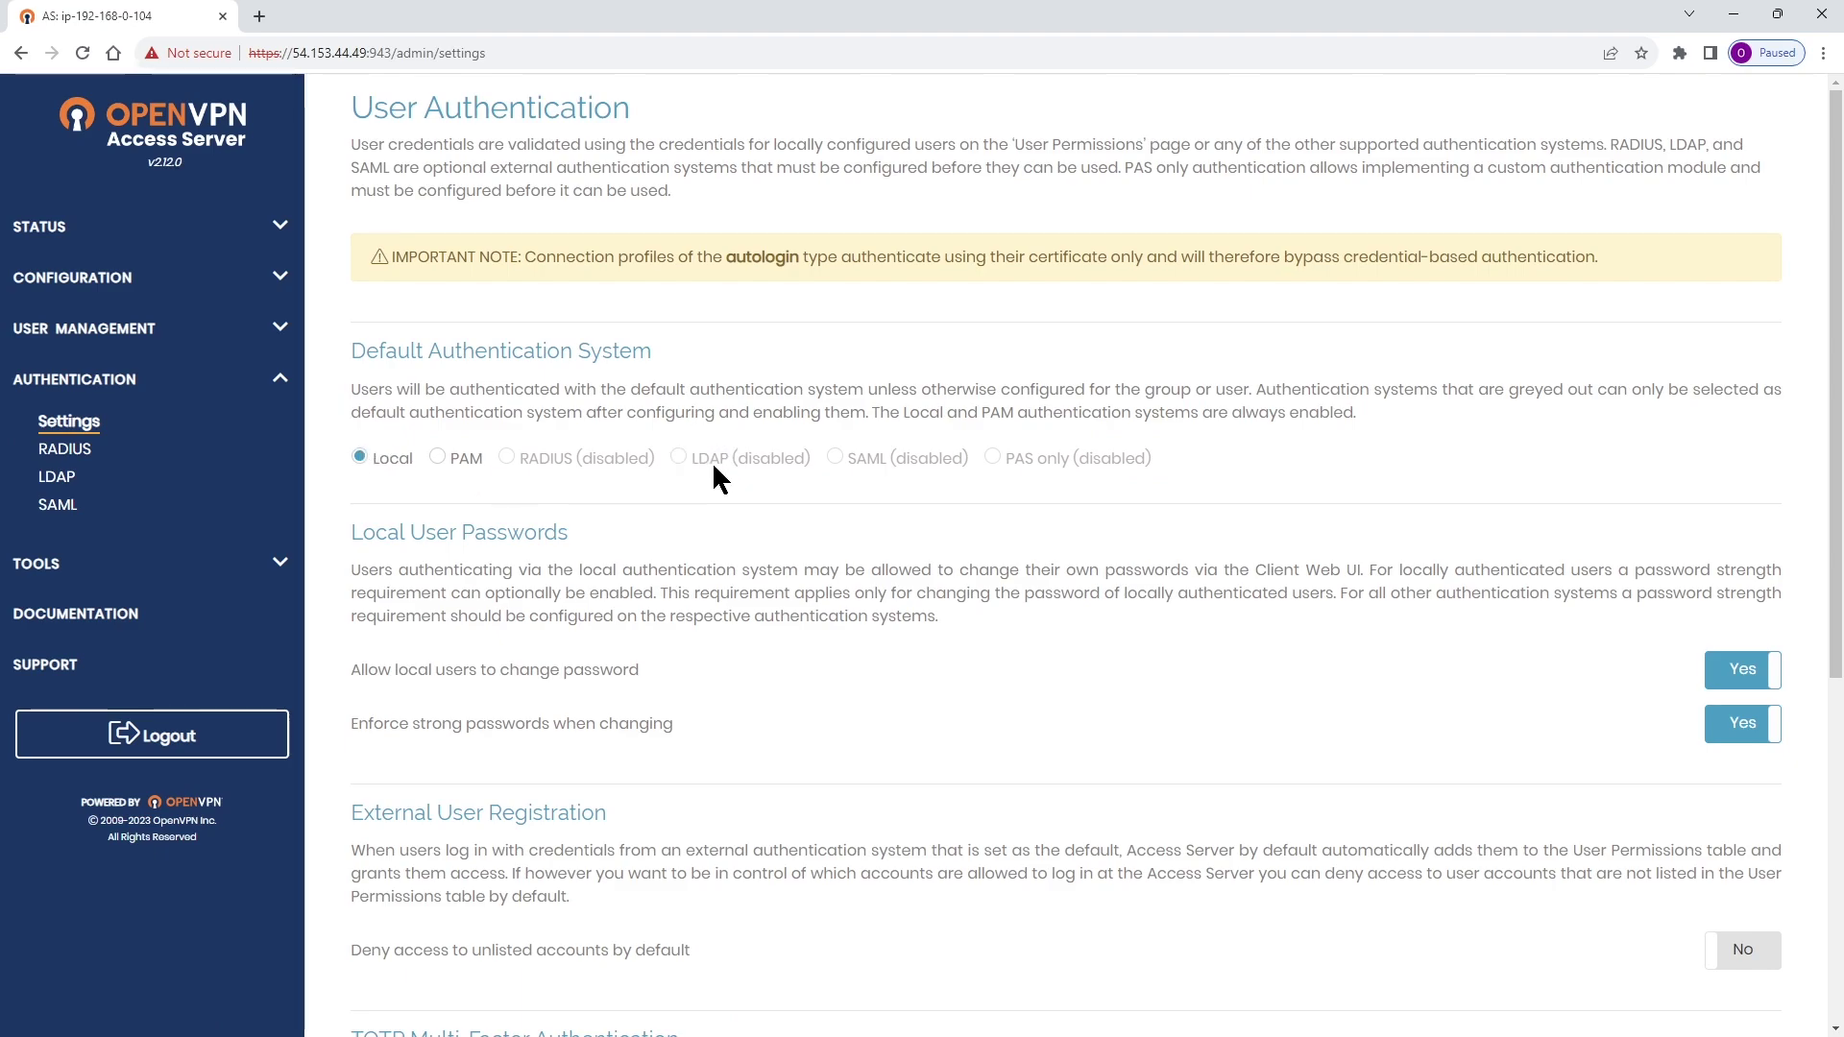
left_click(43, 483)
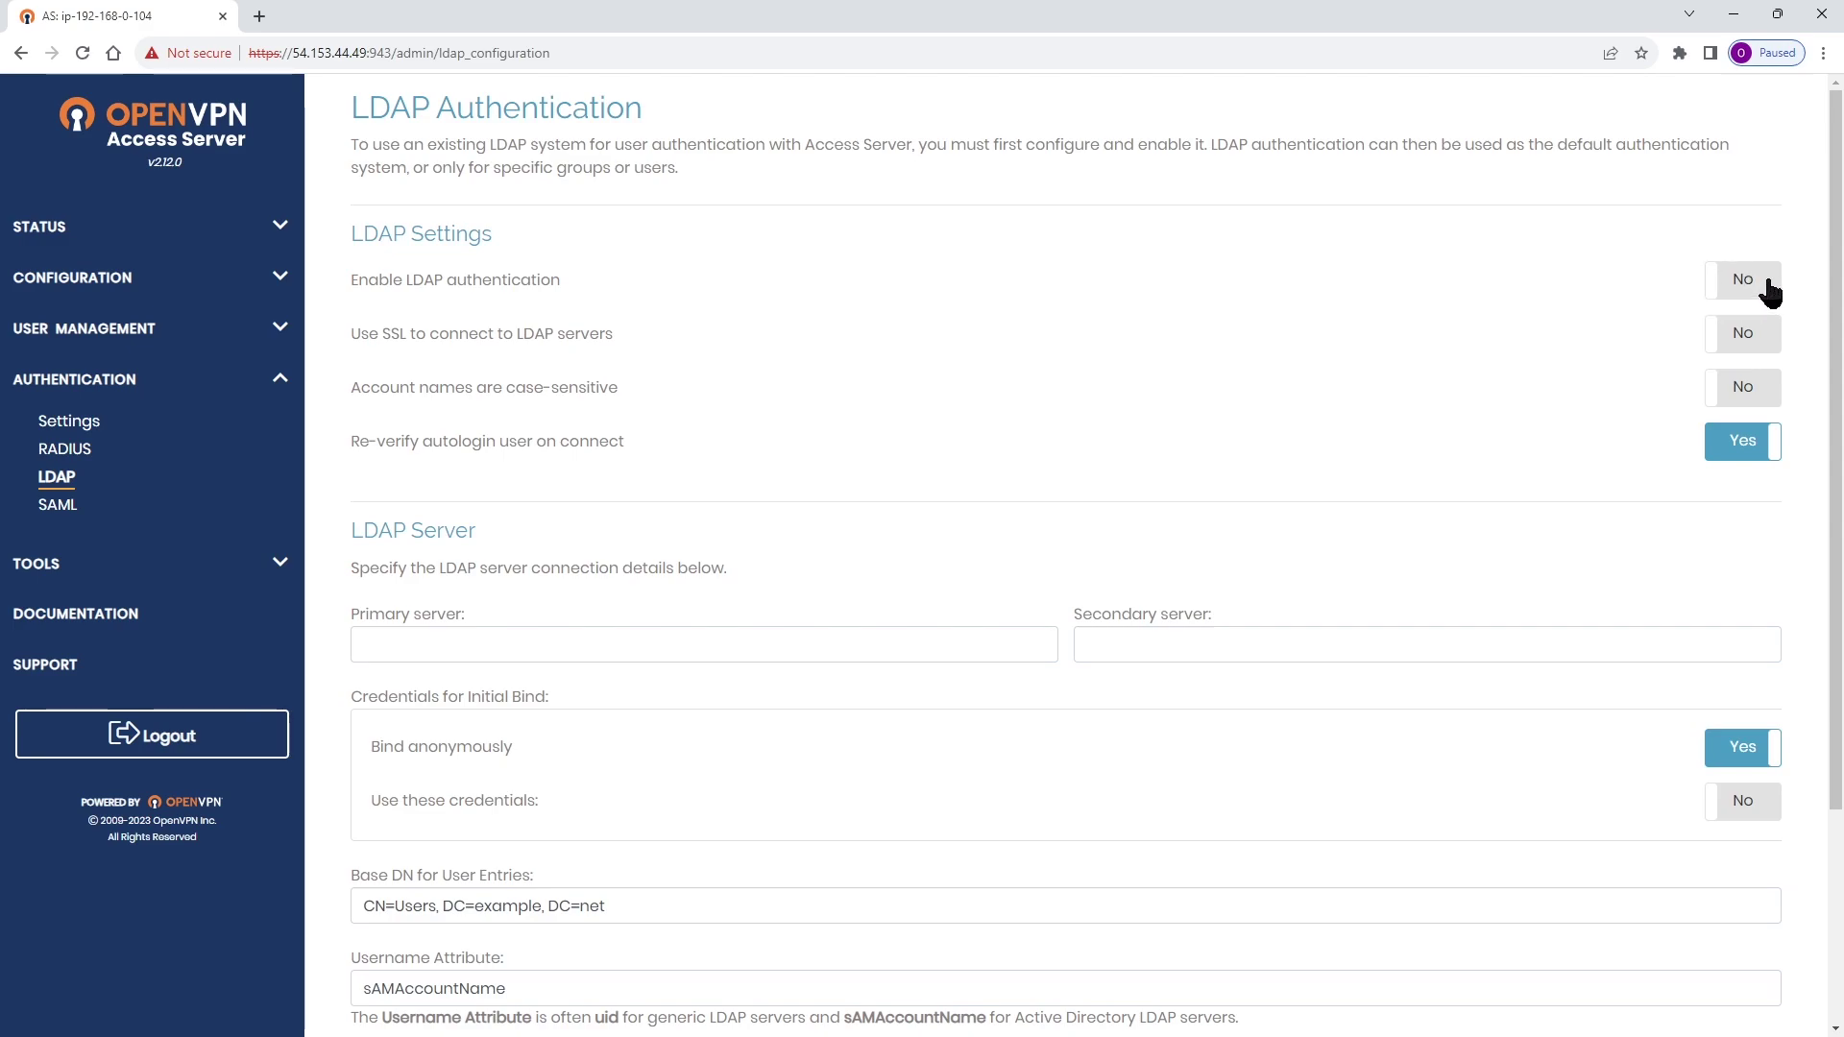
left_click(1740, 285)
left_click_drag(362, 333, 555, 328)
left_click(557, 328)
mouse_move(604, 389)
left_mouse_down()
mouse_move(357, 389)
mouse_move(618, 389)
left_mouse_up()
- Enter 192.168.1.68 as the primary LDAP server
scroll(1169, 481, "down", 1)
left_click(417, 548)
type("1923")
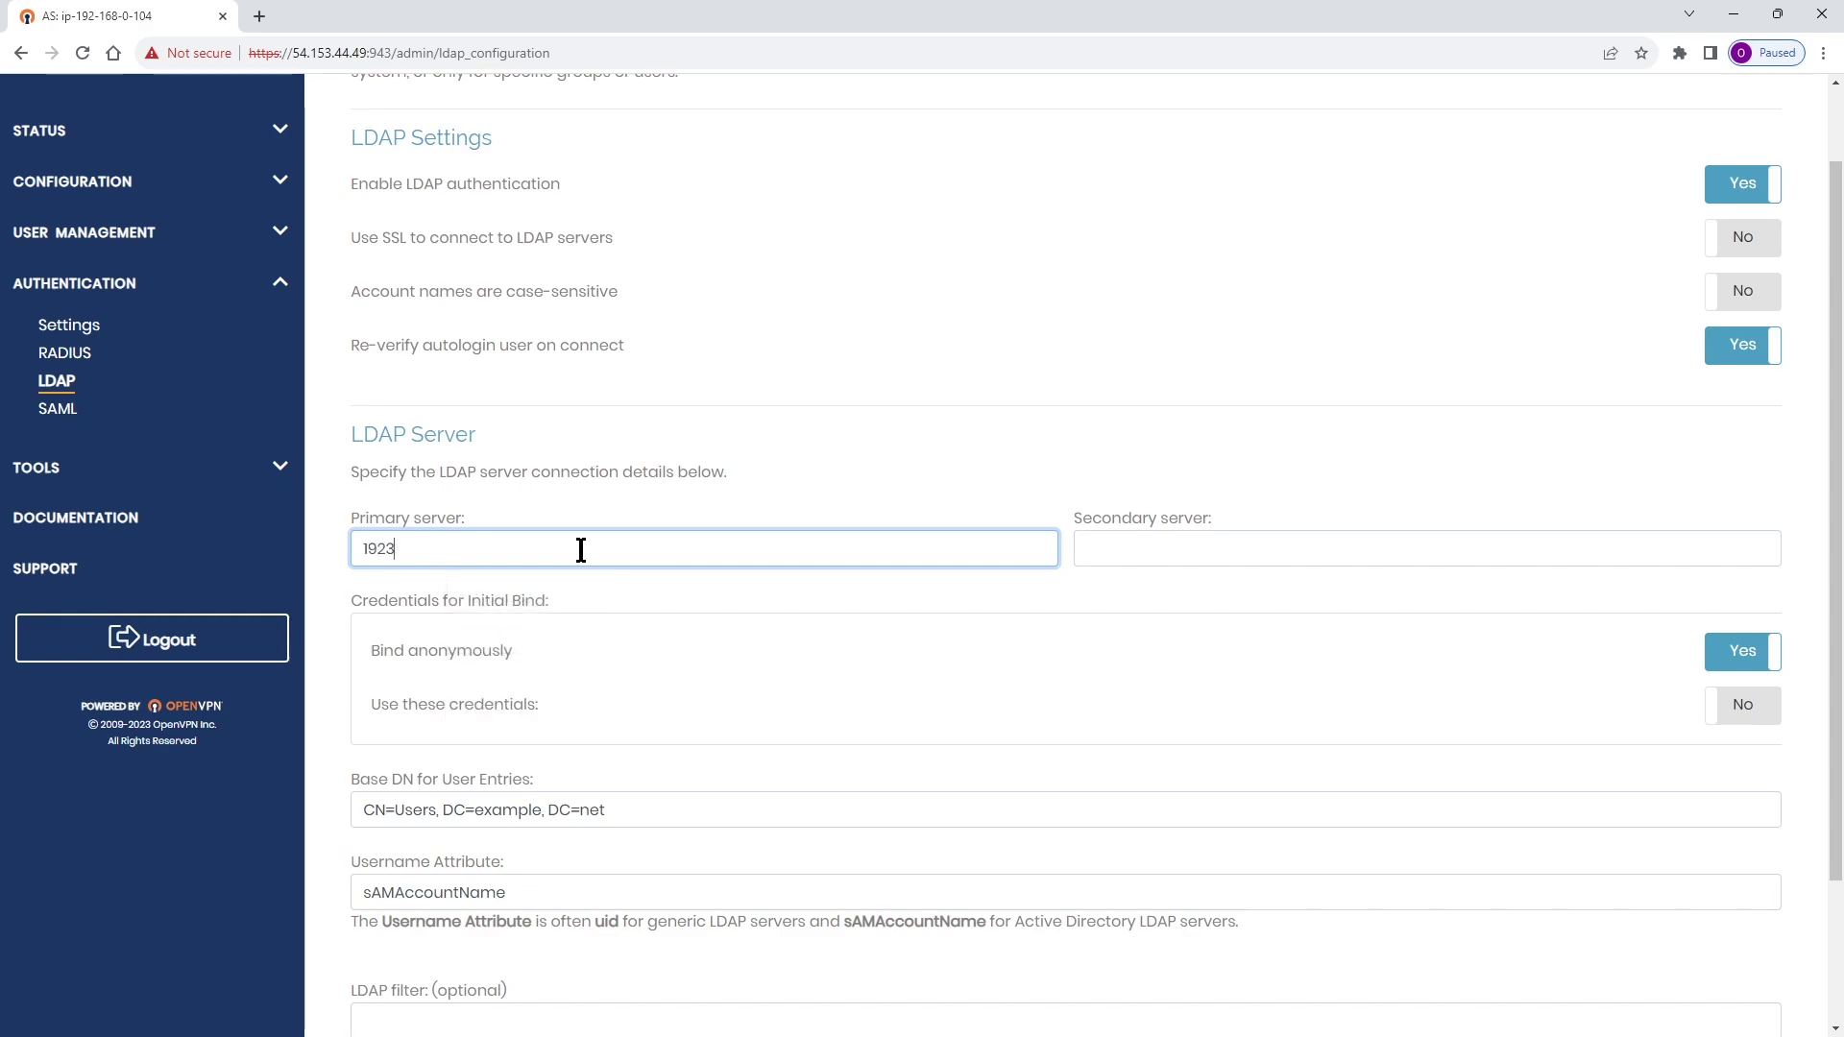
key("BackSpace")
type(".168.1.68")
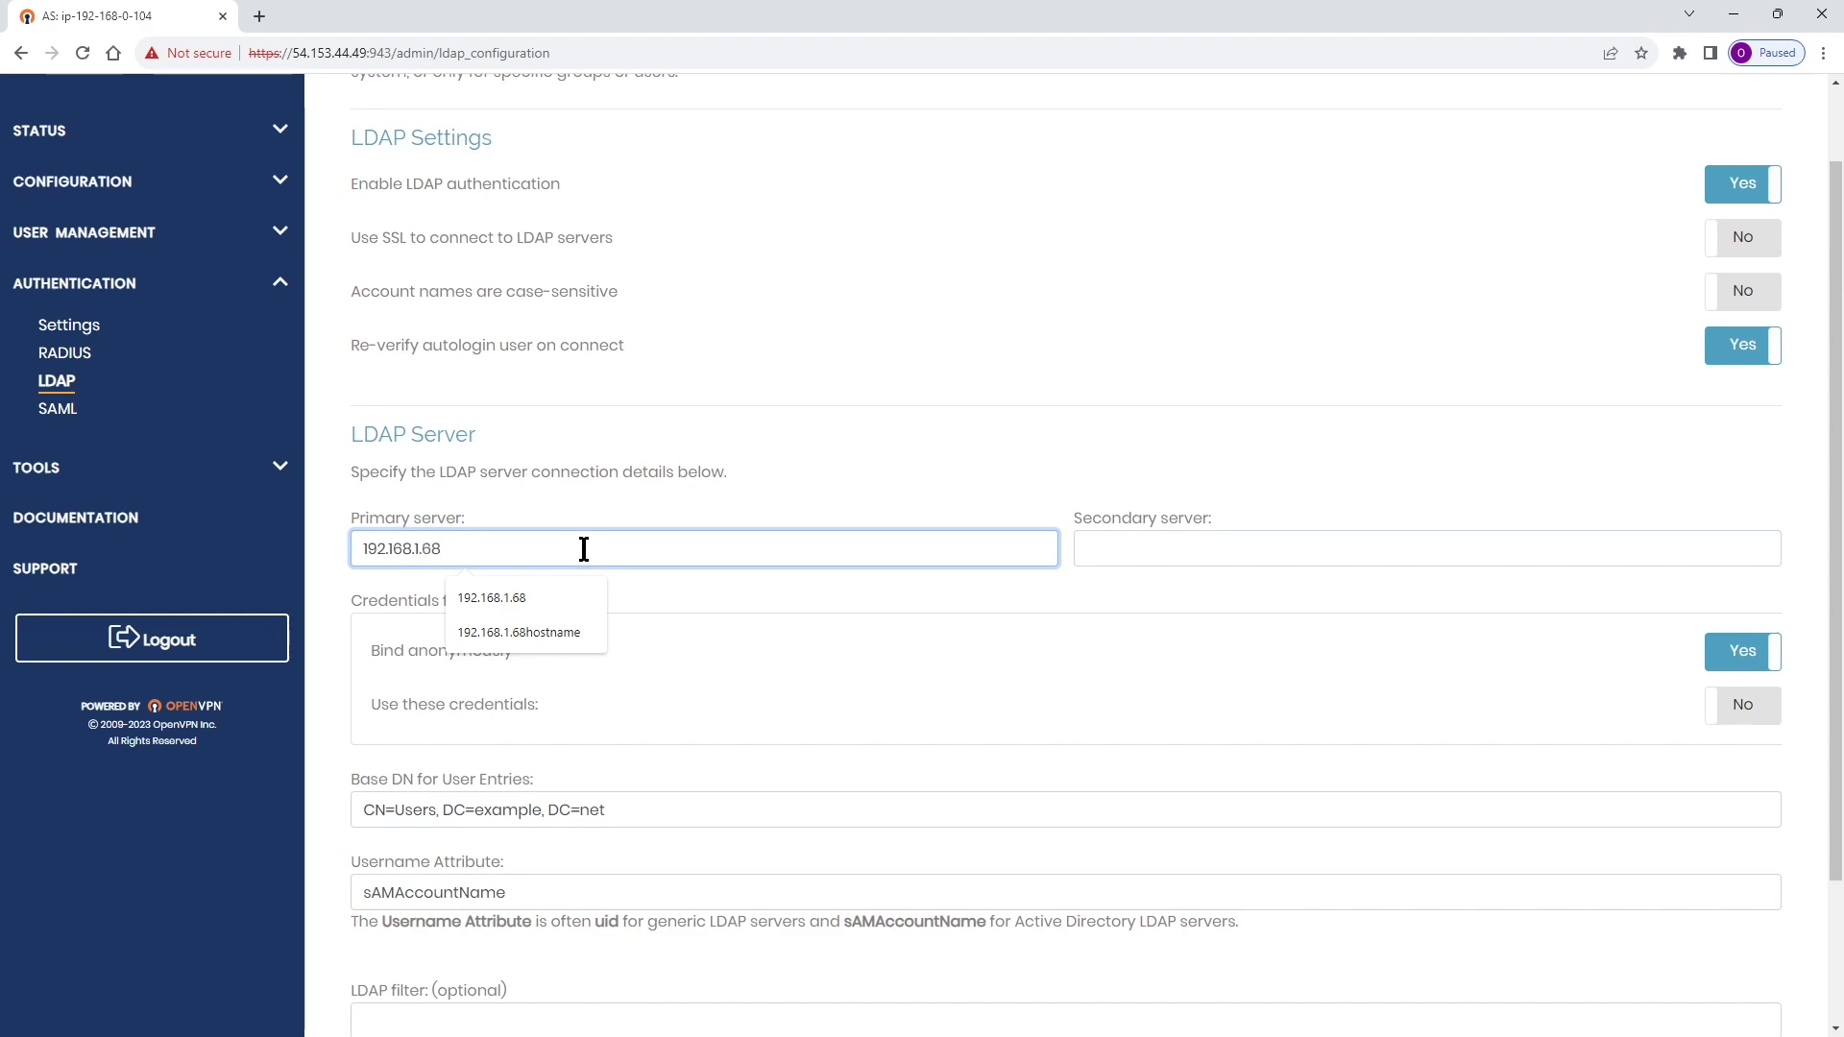
left_click(707, 471)
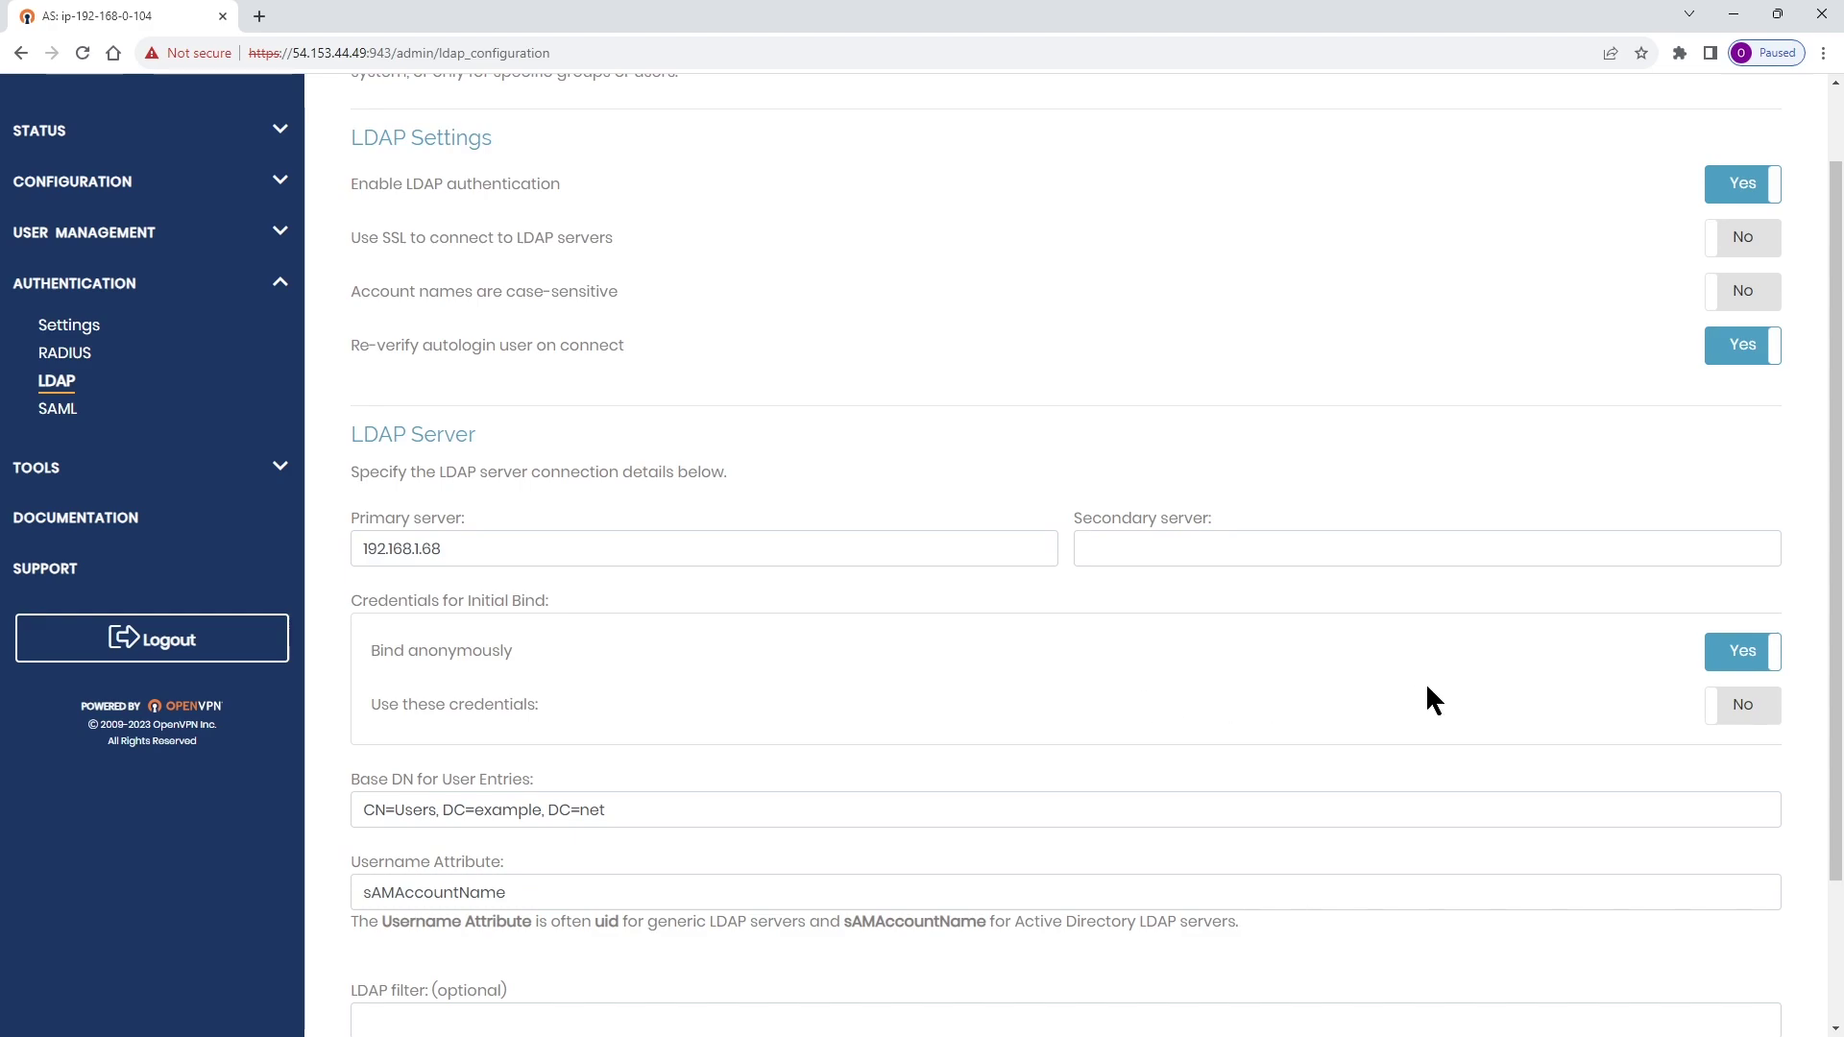
- Switch the initial bind from anonymous to Use these credentials
left_click_drag(377, 647, 561, 661)
left_click(561, 661)
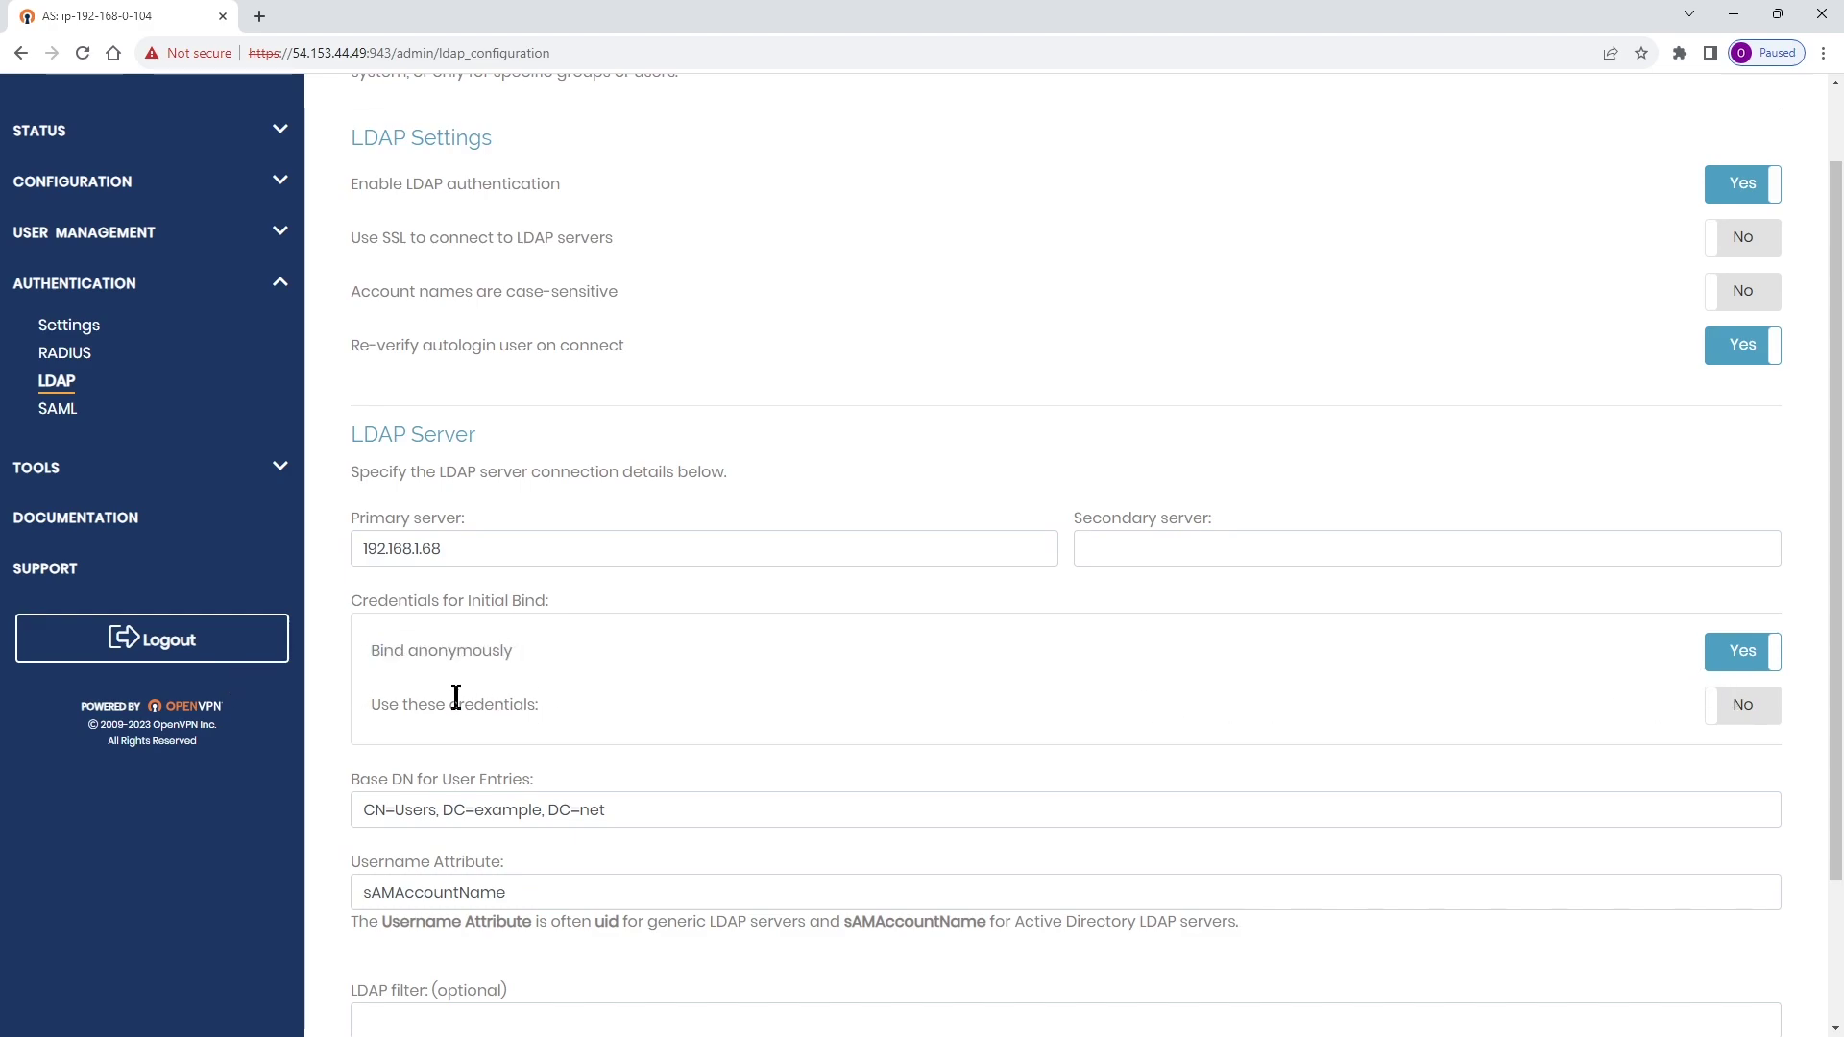
left_click(1744, 711)
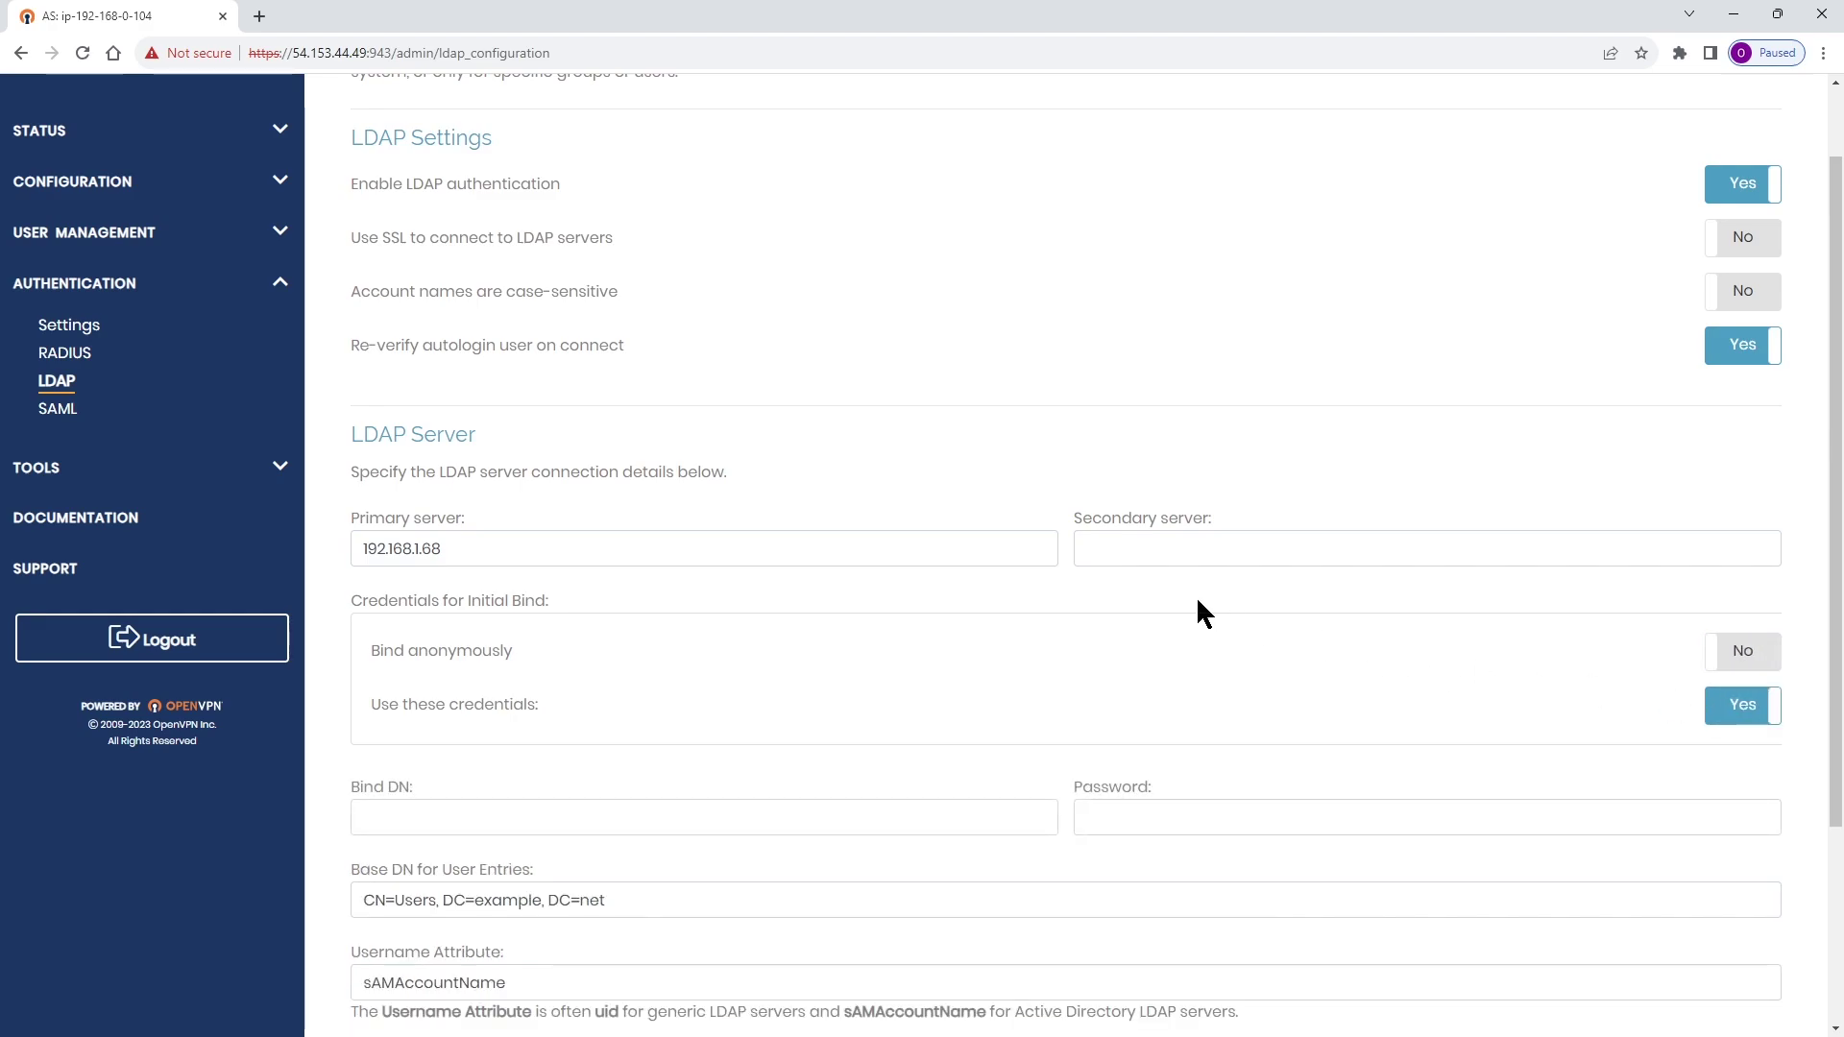
scroll(1197, 591, "down", 3)
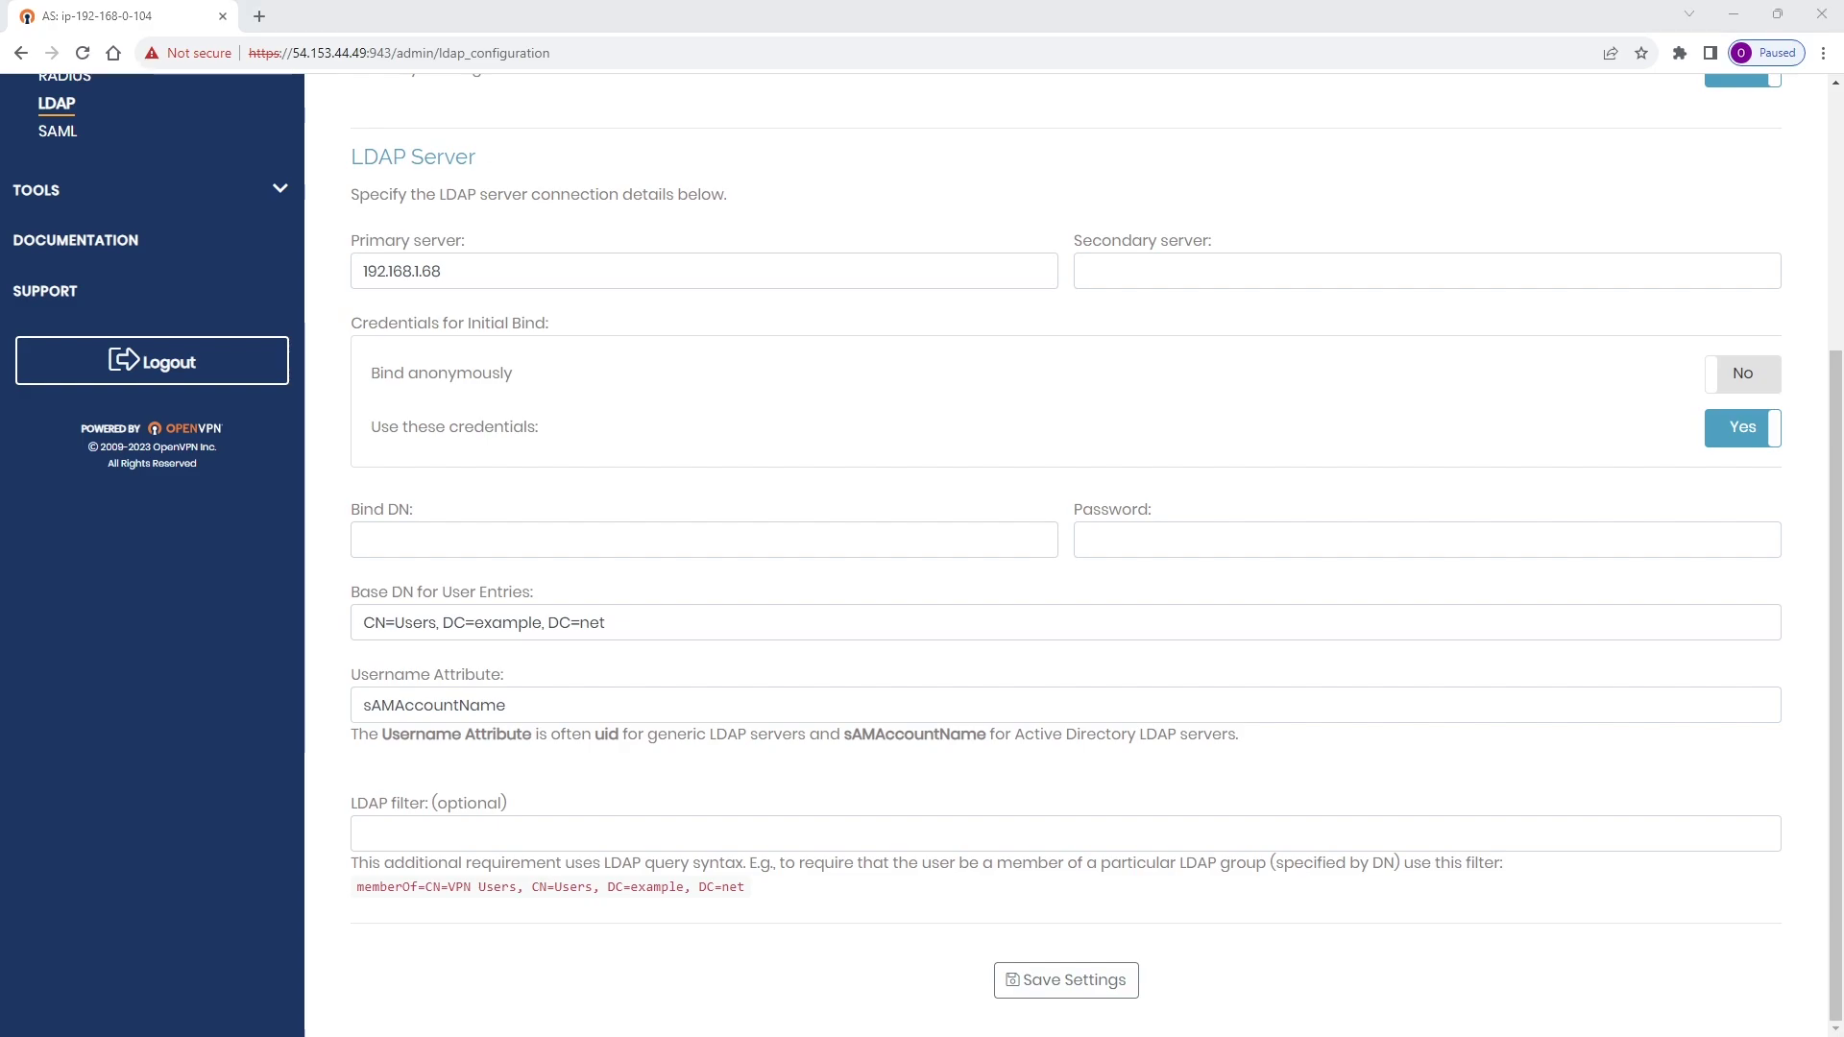
- Fill the Bind DN with the ldap_admin DN and enter the bind account's password
left_click(375, 540)
key("Down")
key("Return")
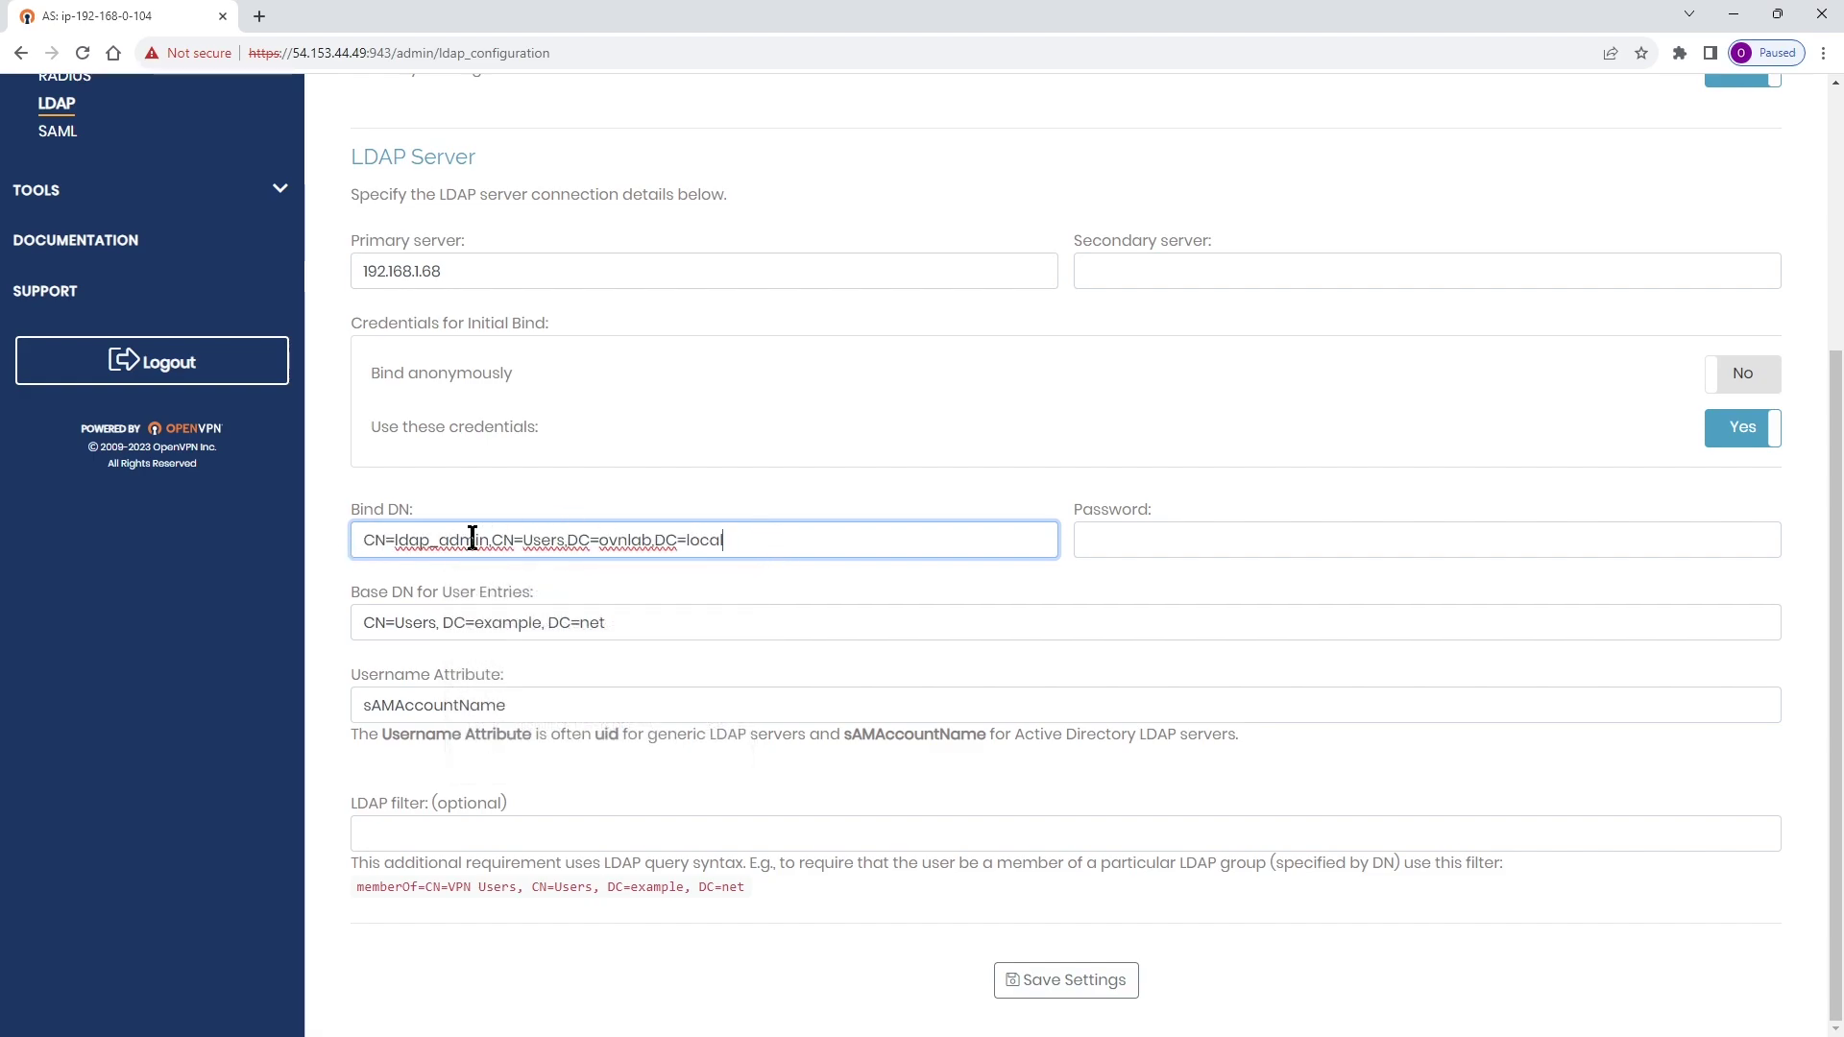
left_click_drag(485, 541, 363, 540)
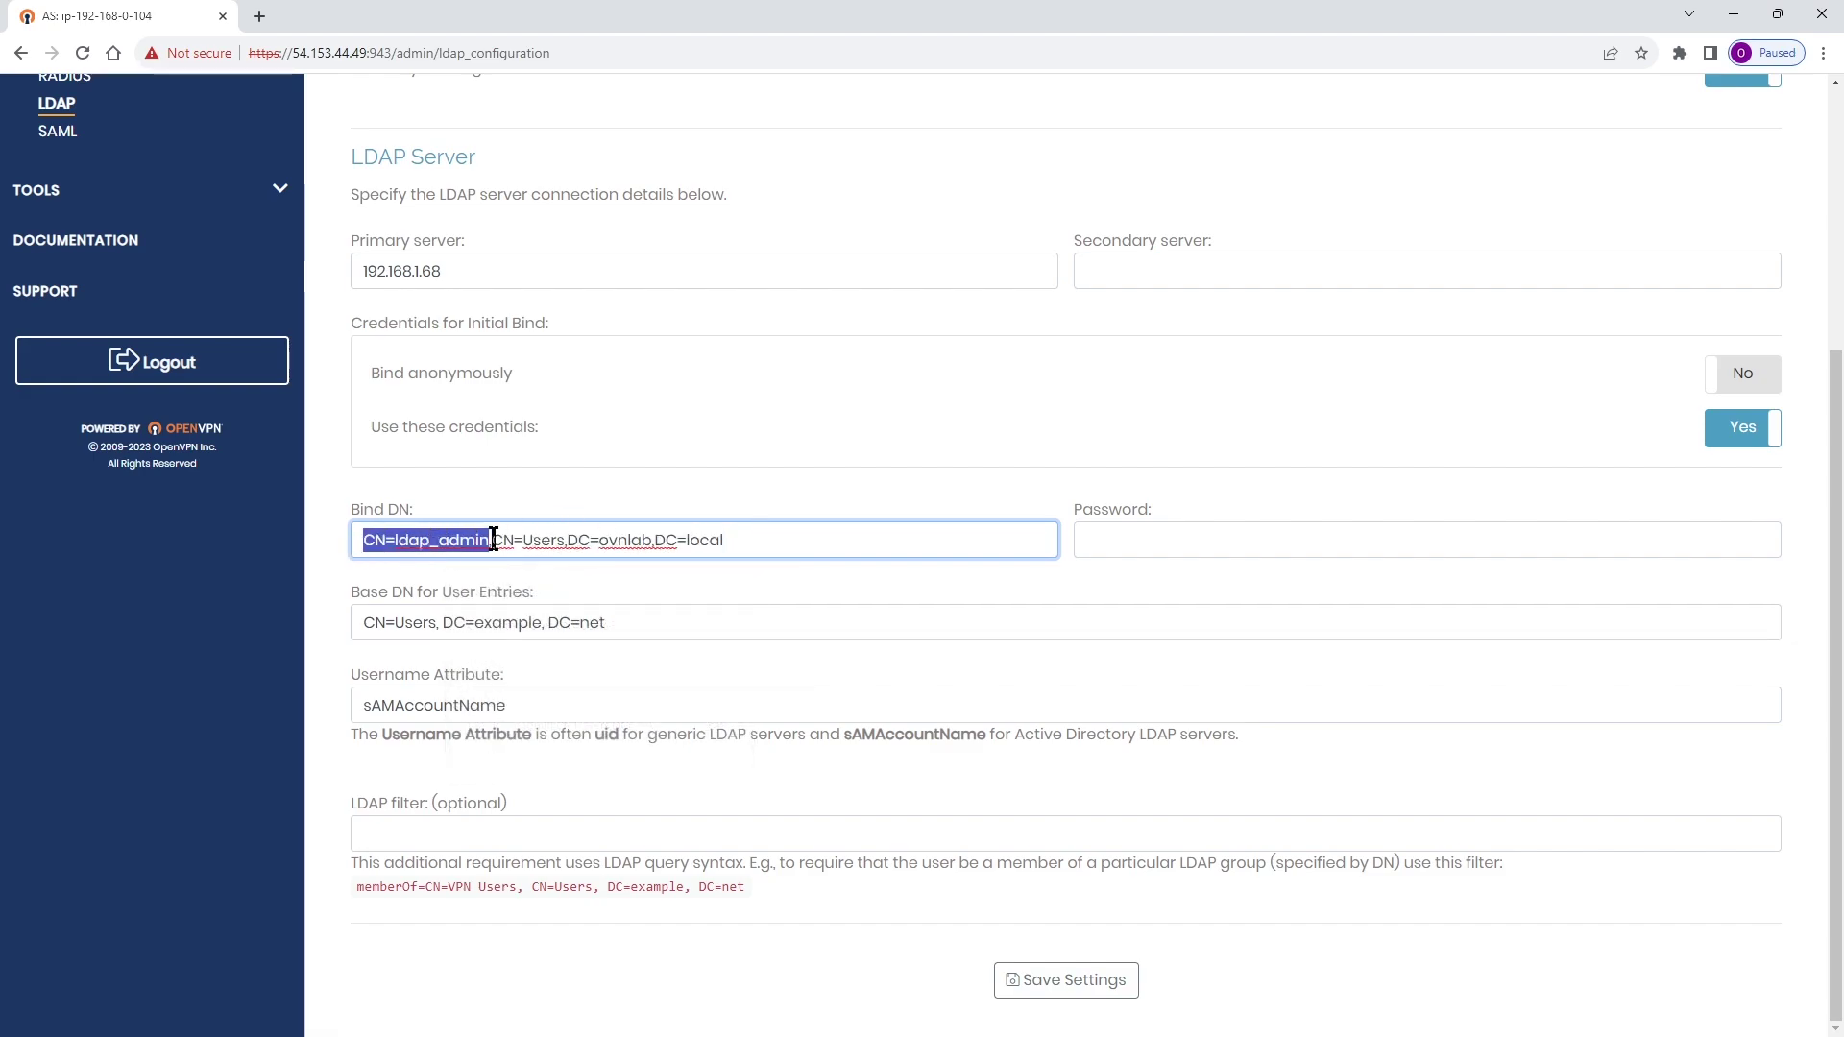
left_click_drag(514, 541, 579, 540)
double_click(646, 540)
left_click(721, 540)
left_click(1195, 615)
left_click(1182, 541)
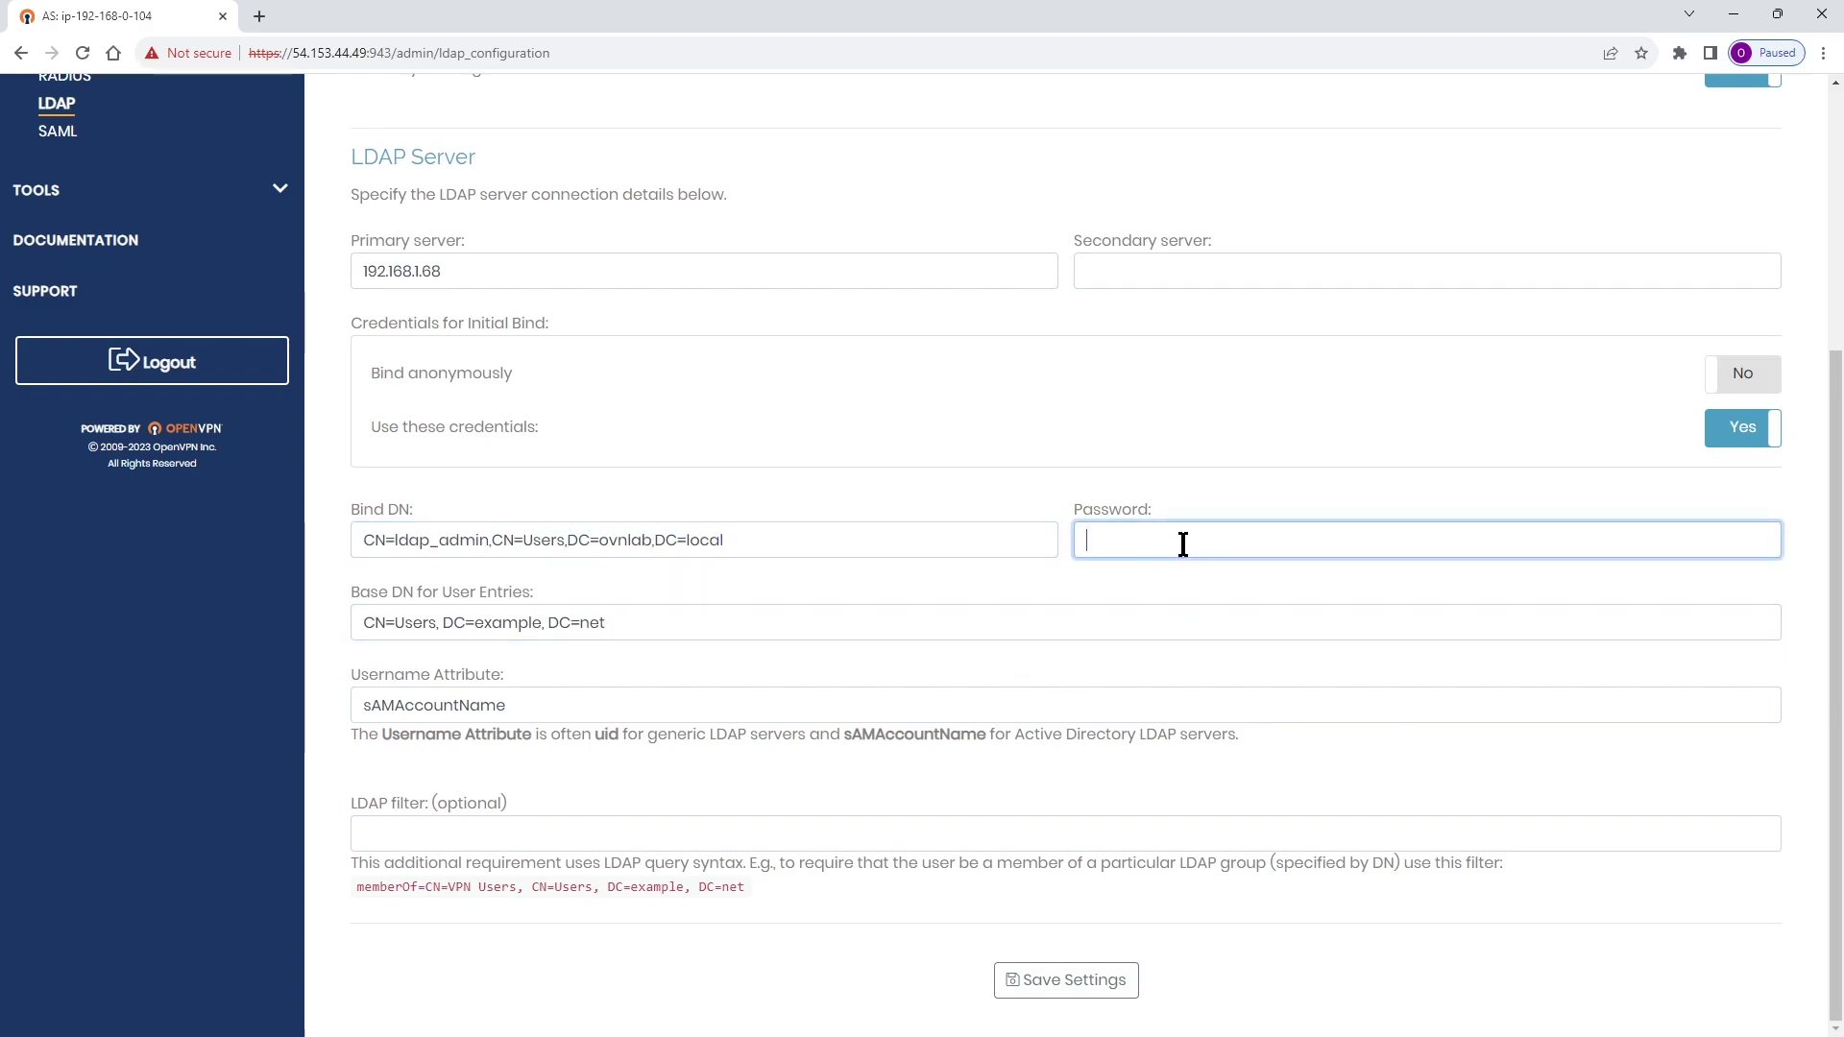
type("************")
- Set Base DN to CN=Users,DC=ovnlab,DC=local and check the sAMAccountName username attribute
left_click_drag(370, 589, 733, 538)
key("ctrl+c")
left_click_drag(628, 622, 272, 628)
key("ctrl+v")
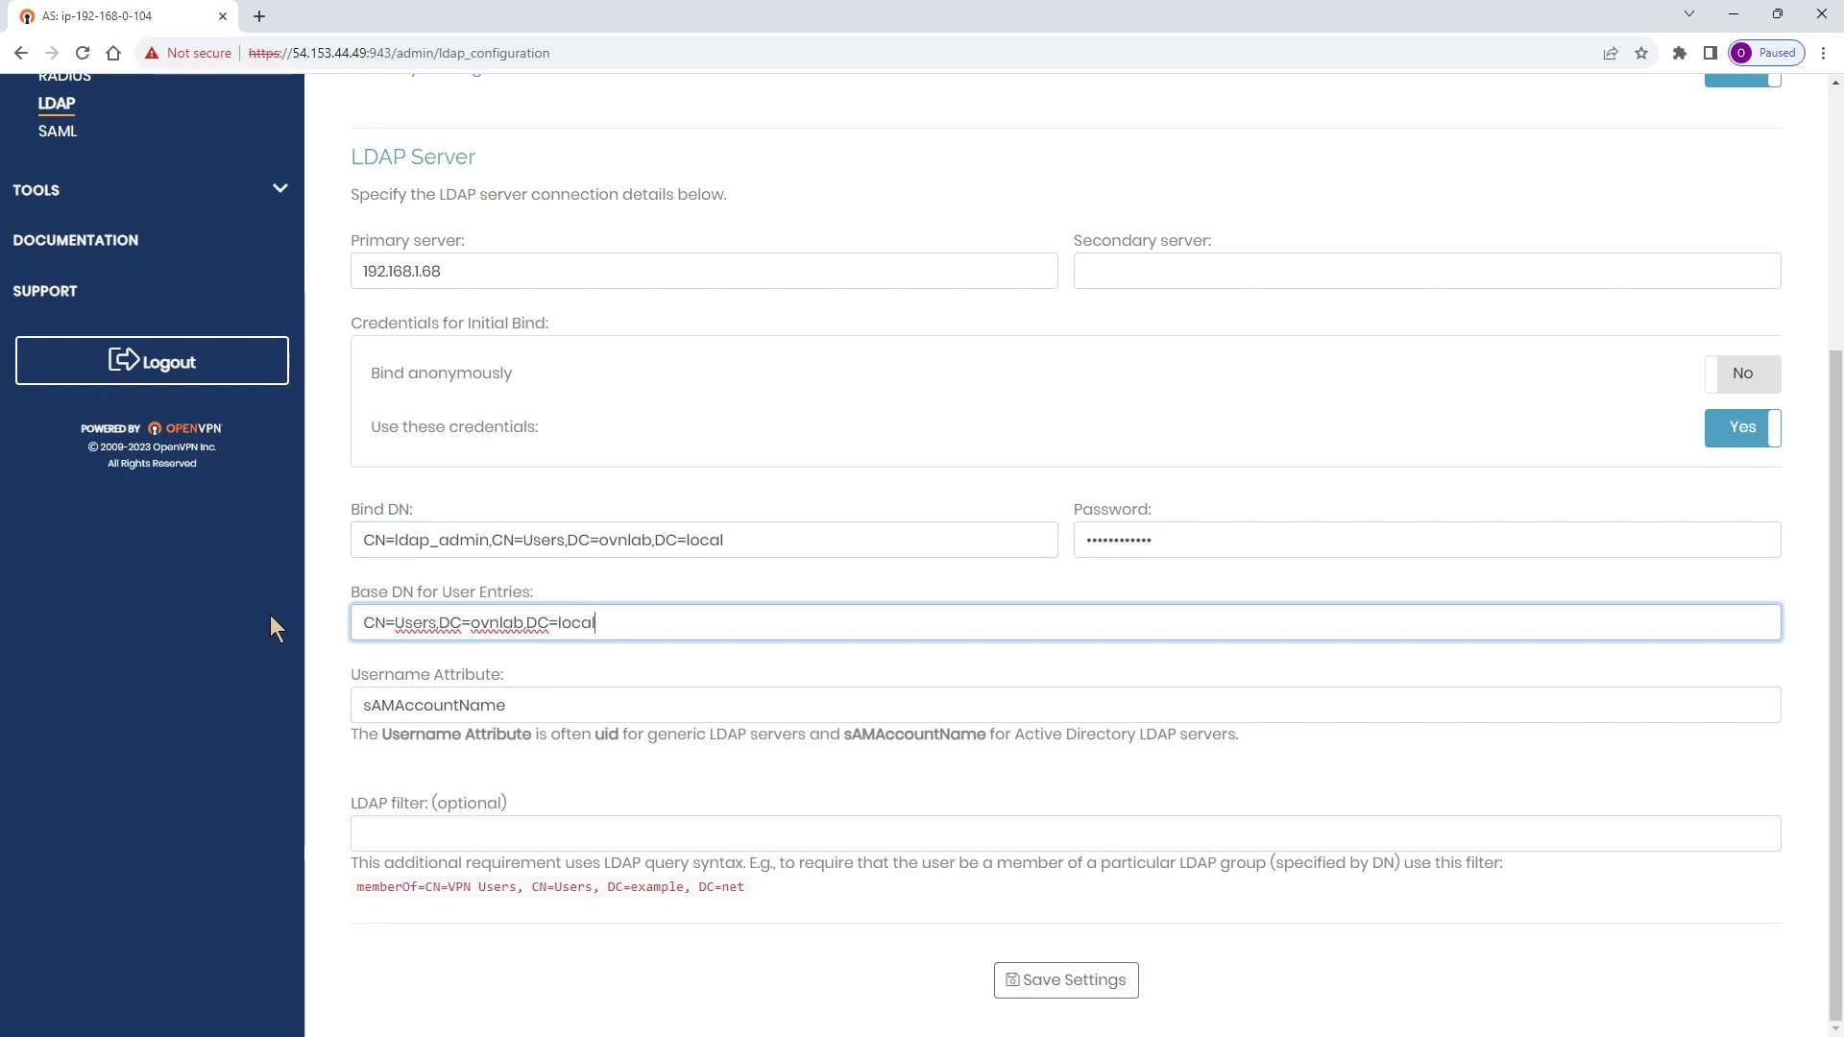
left_click(690, 661)
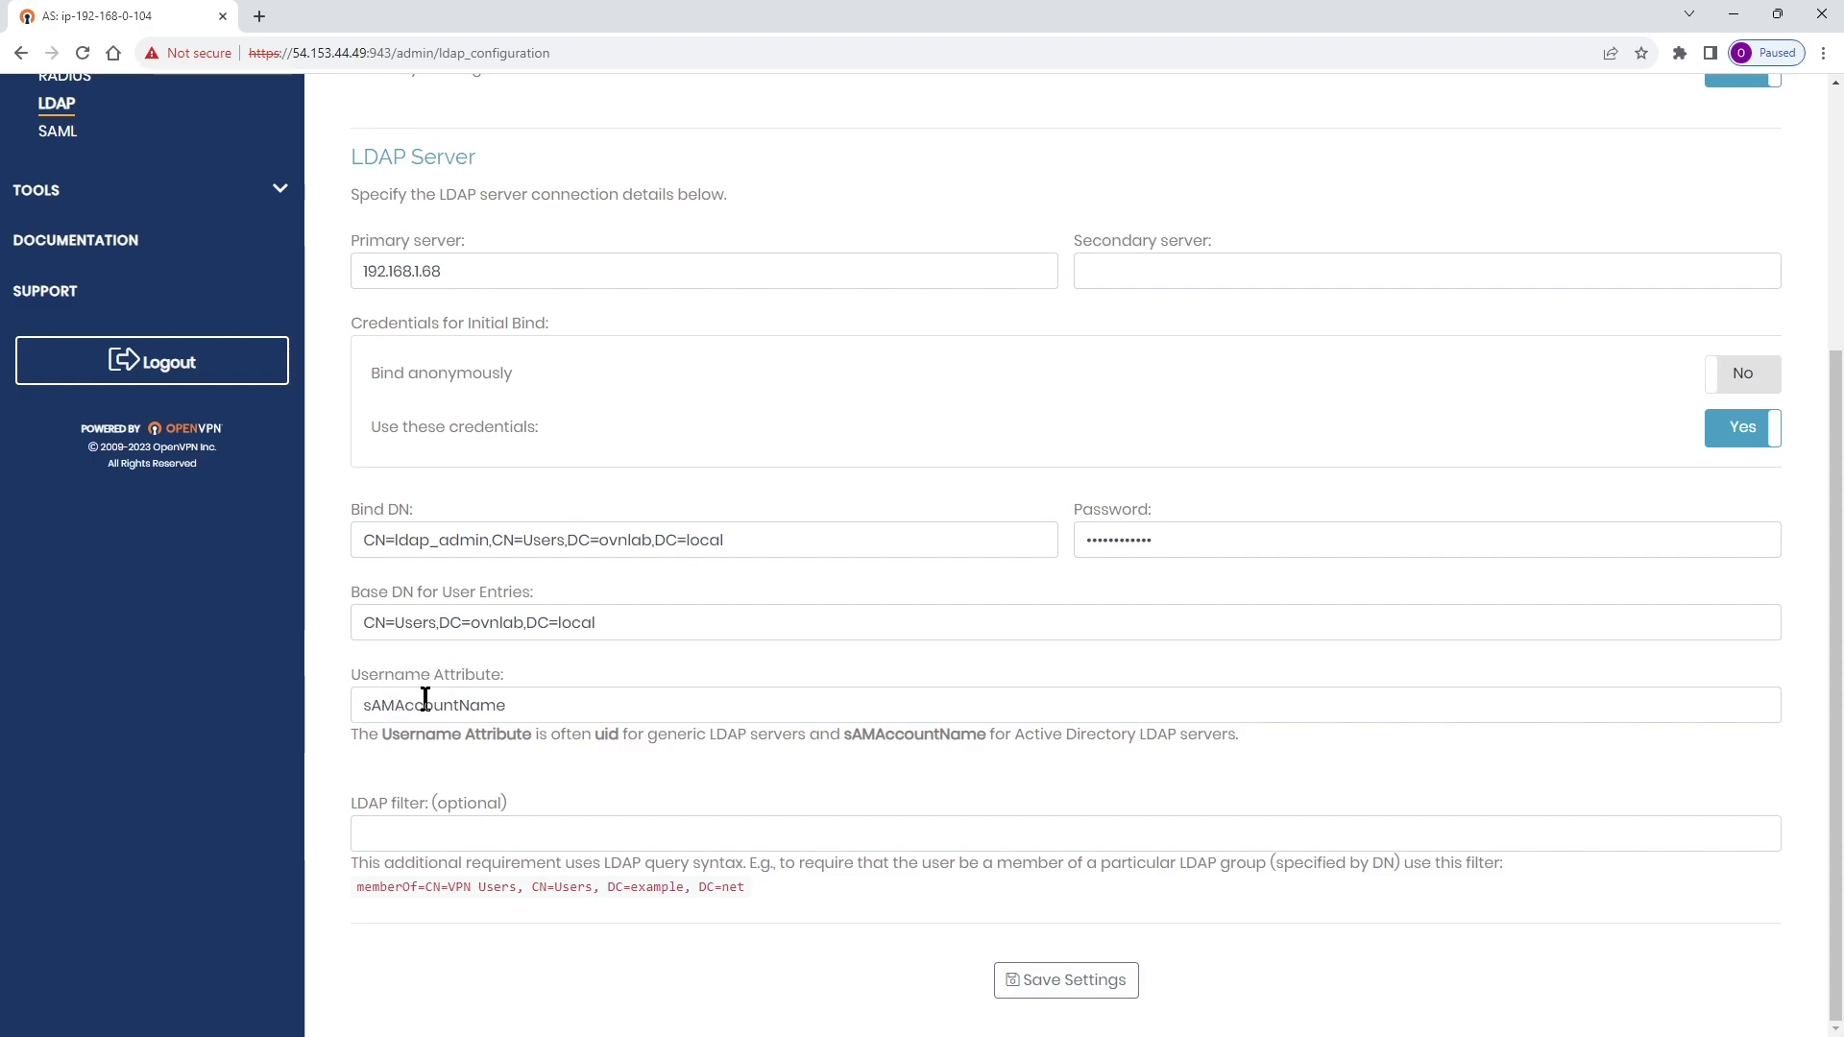
left_click_drag(525, 705, 355, 705)
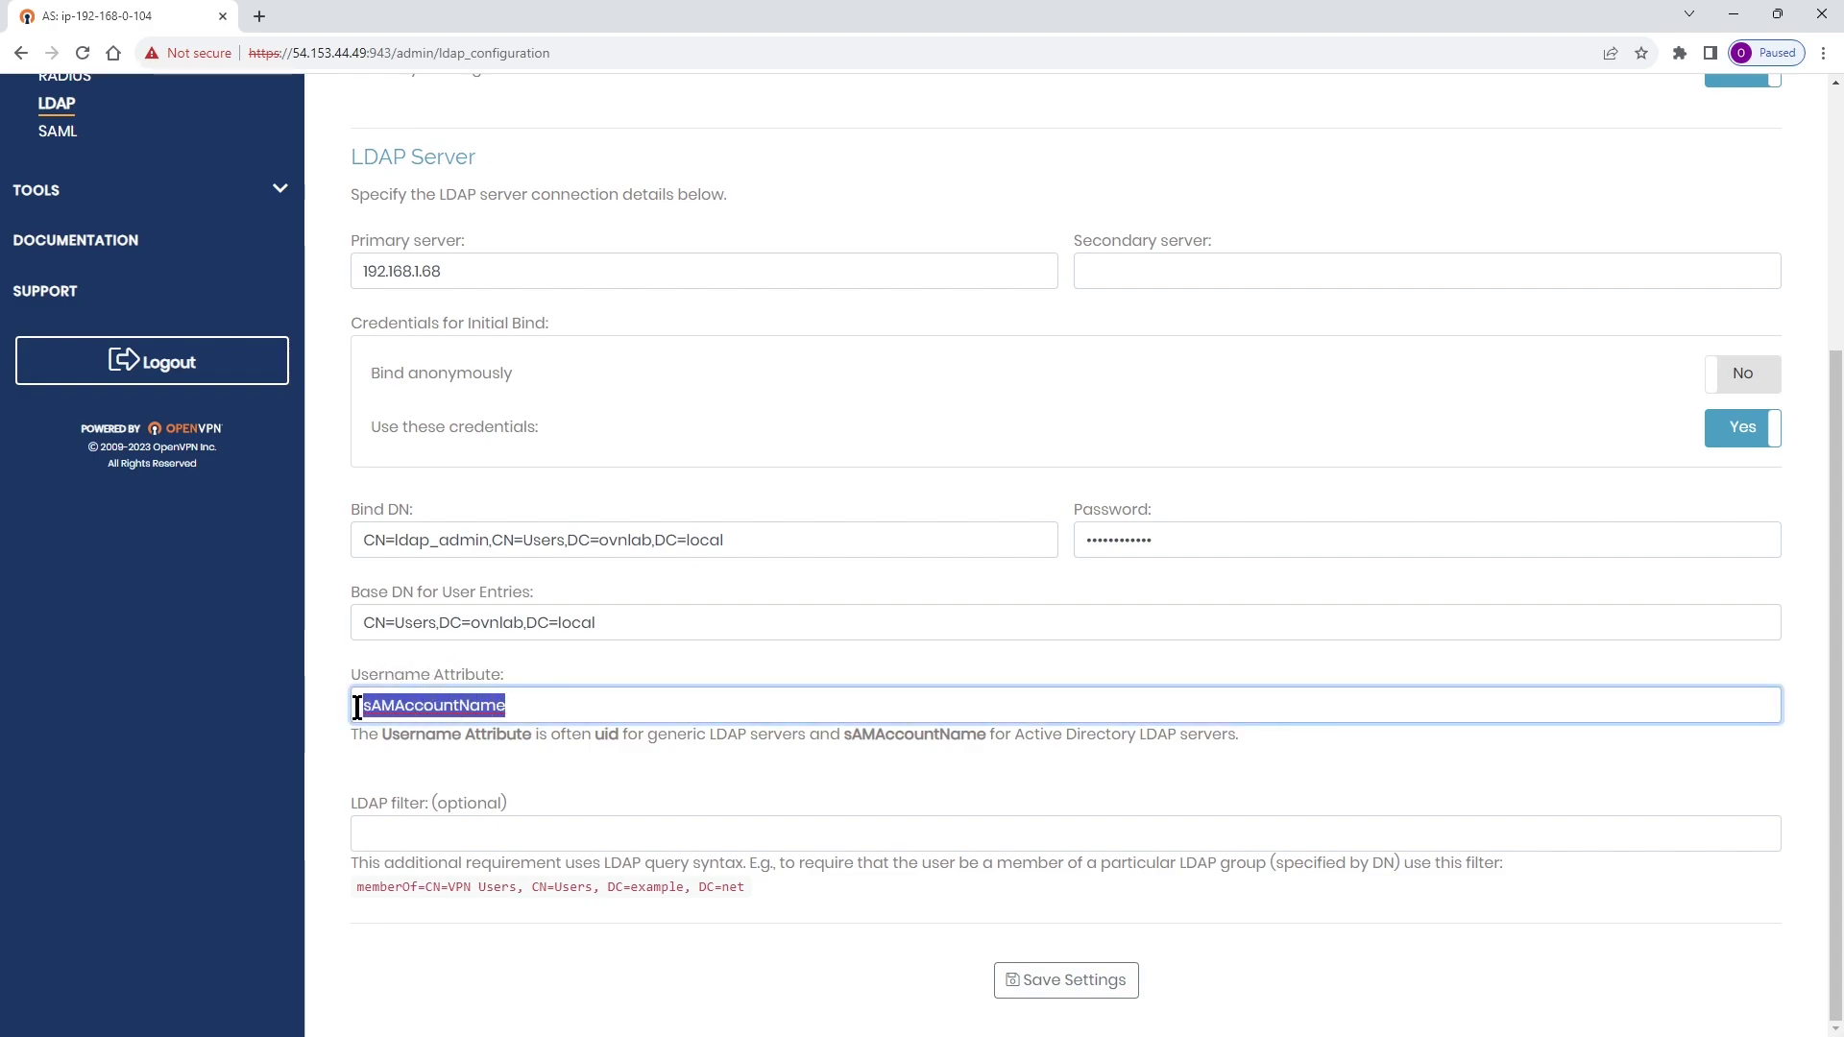
left_click(626, 663)
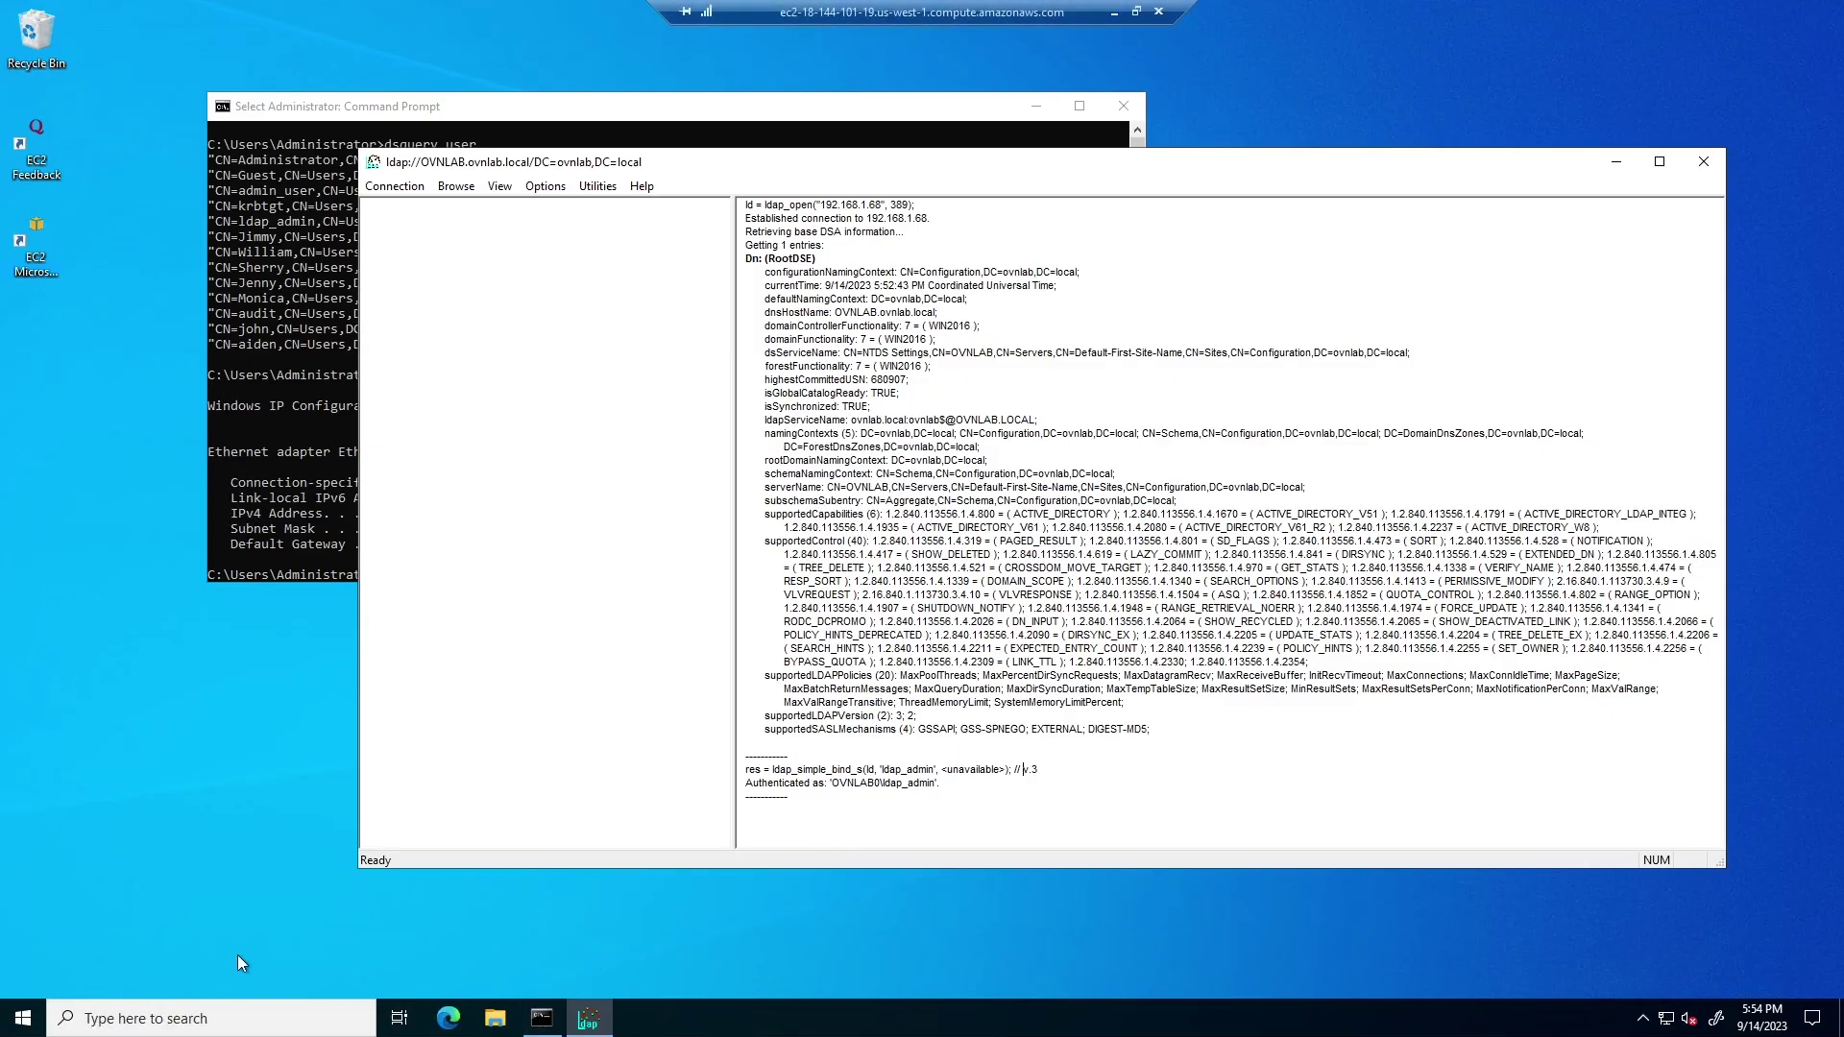
- Check ldap_admin's sAMAccountName in its ADUC Attribute Editor, then cancel the properties dialog
left_click(23, 1018)
left_click(162, 799)
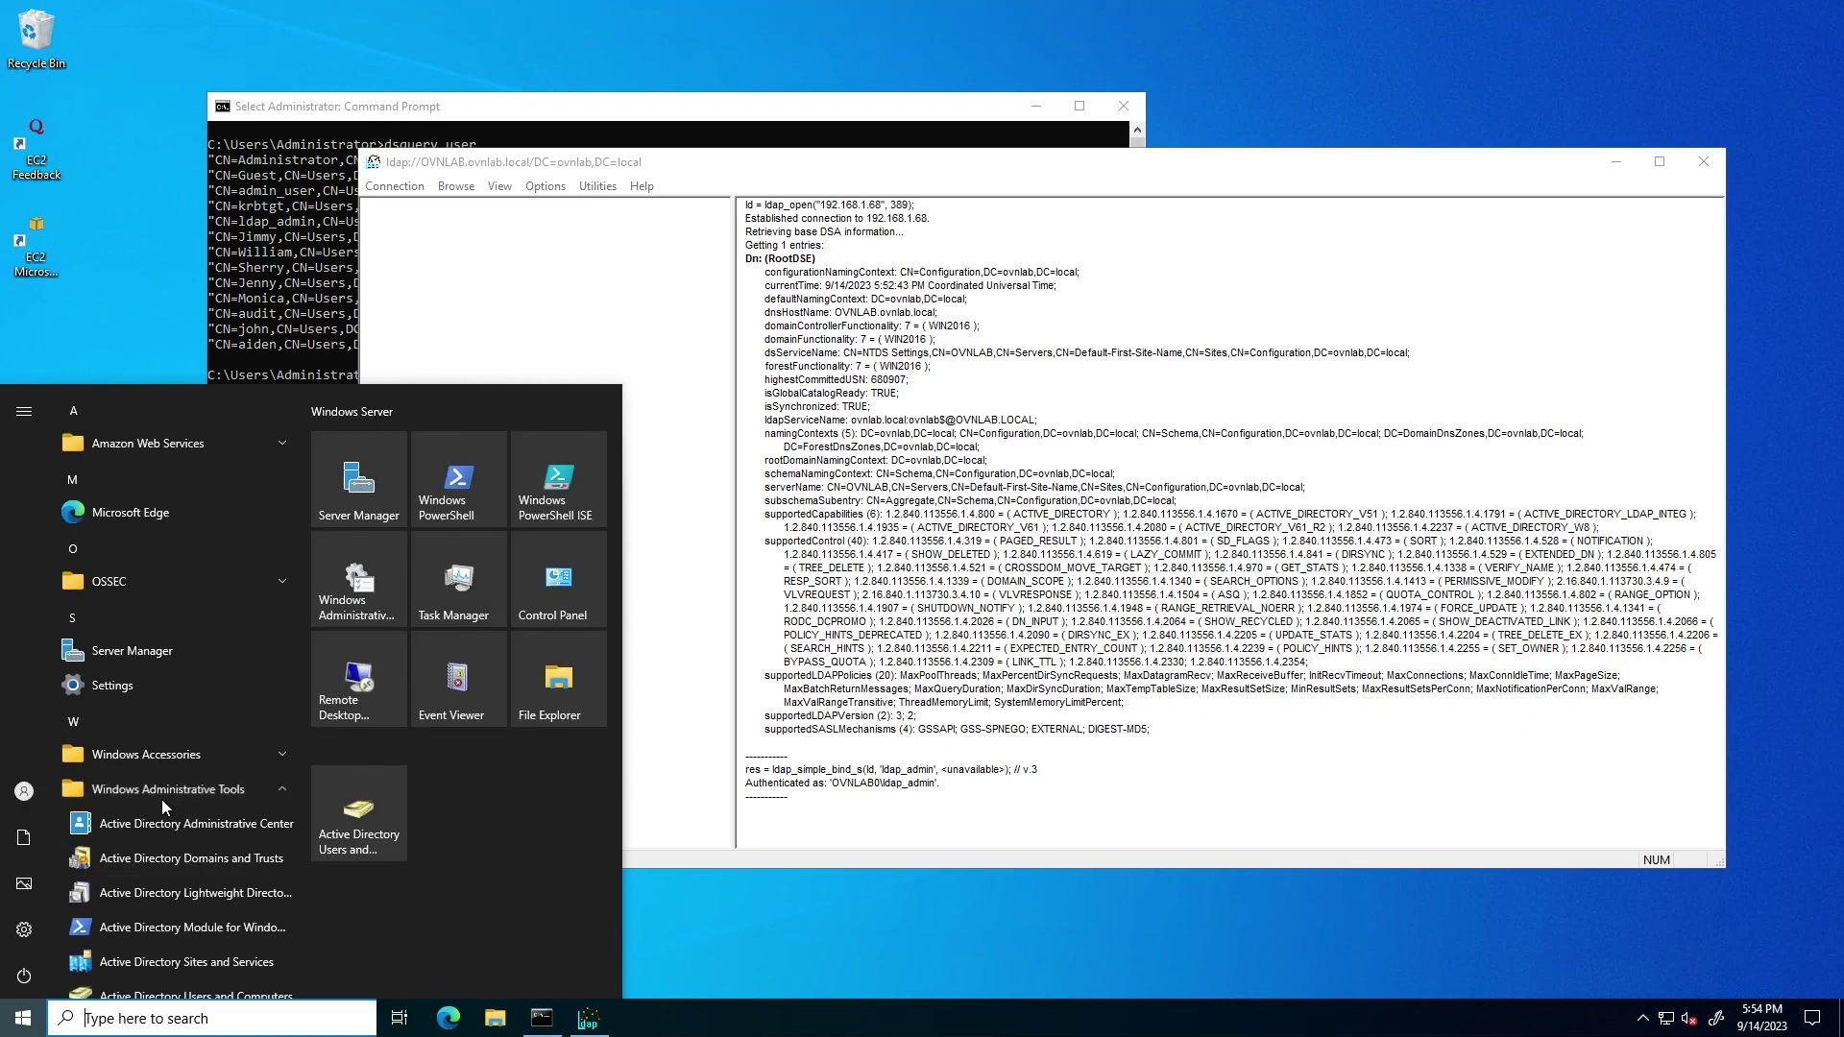
scroll(144, 960, "down", 2)
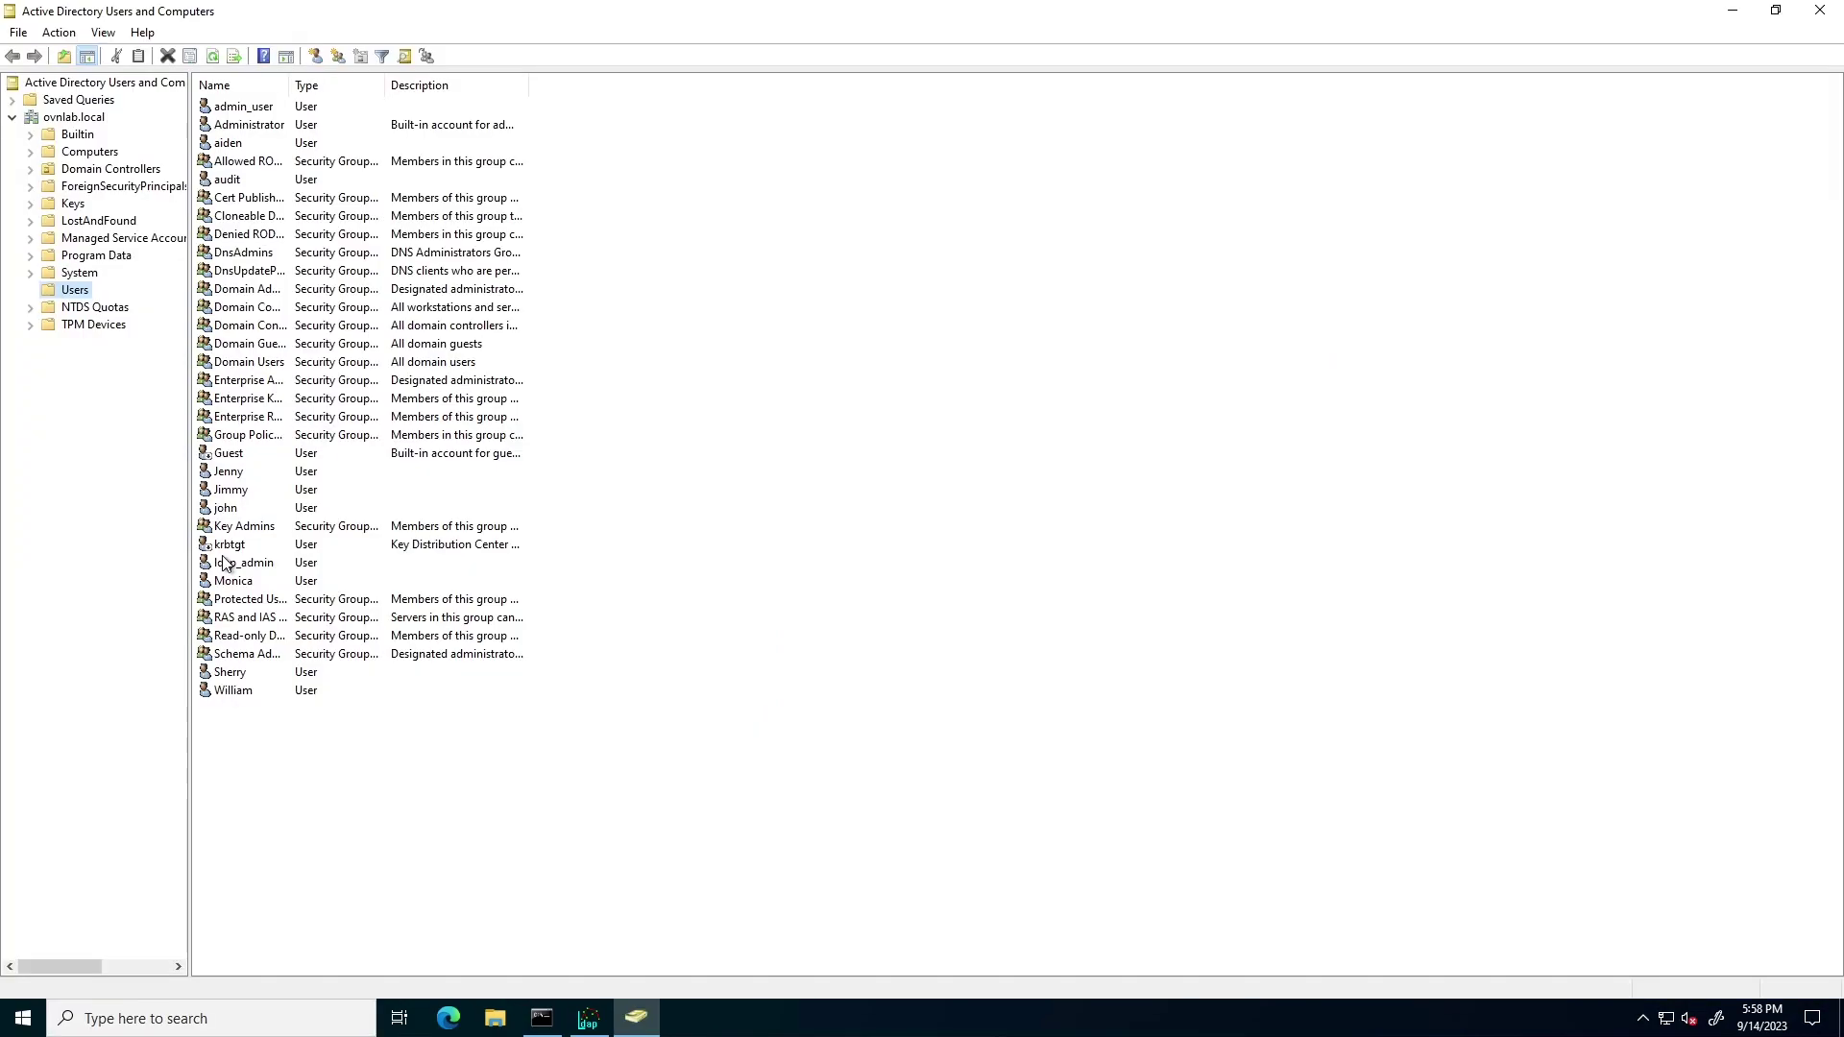
right_click(224, 563)
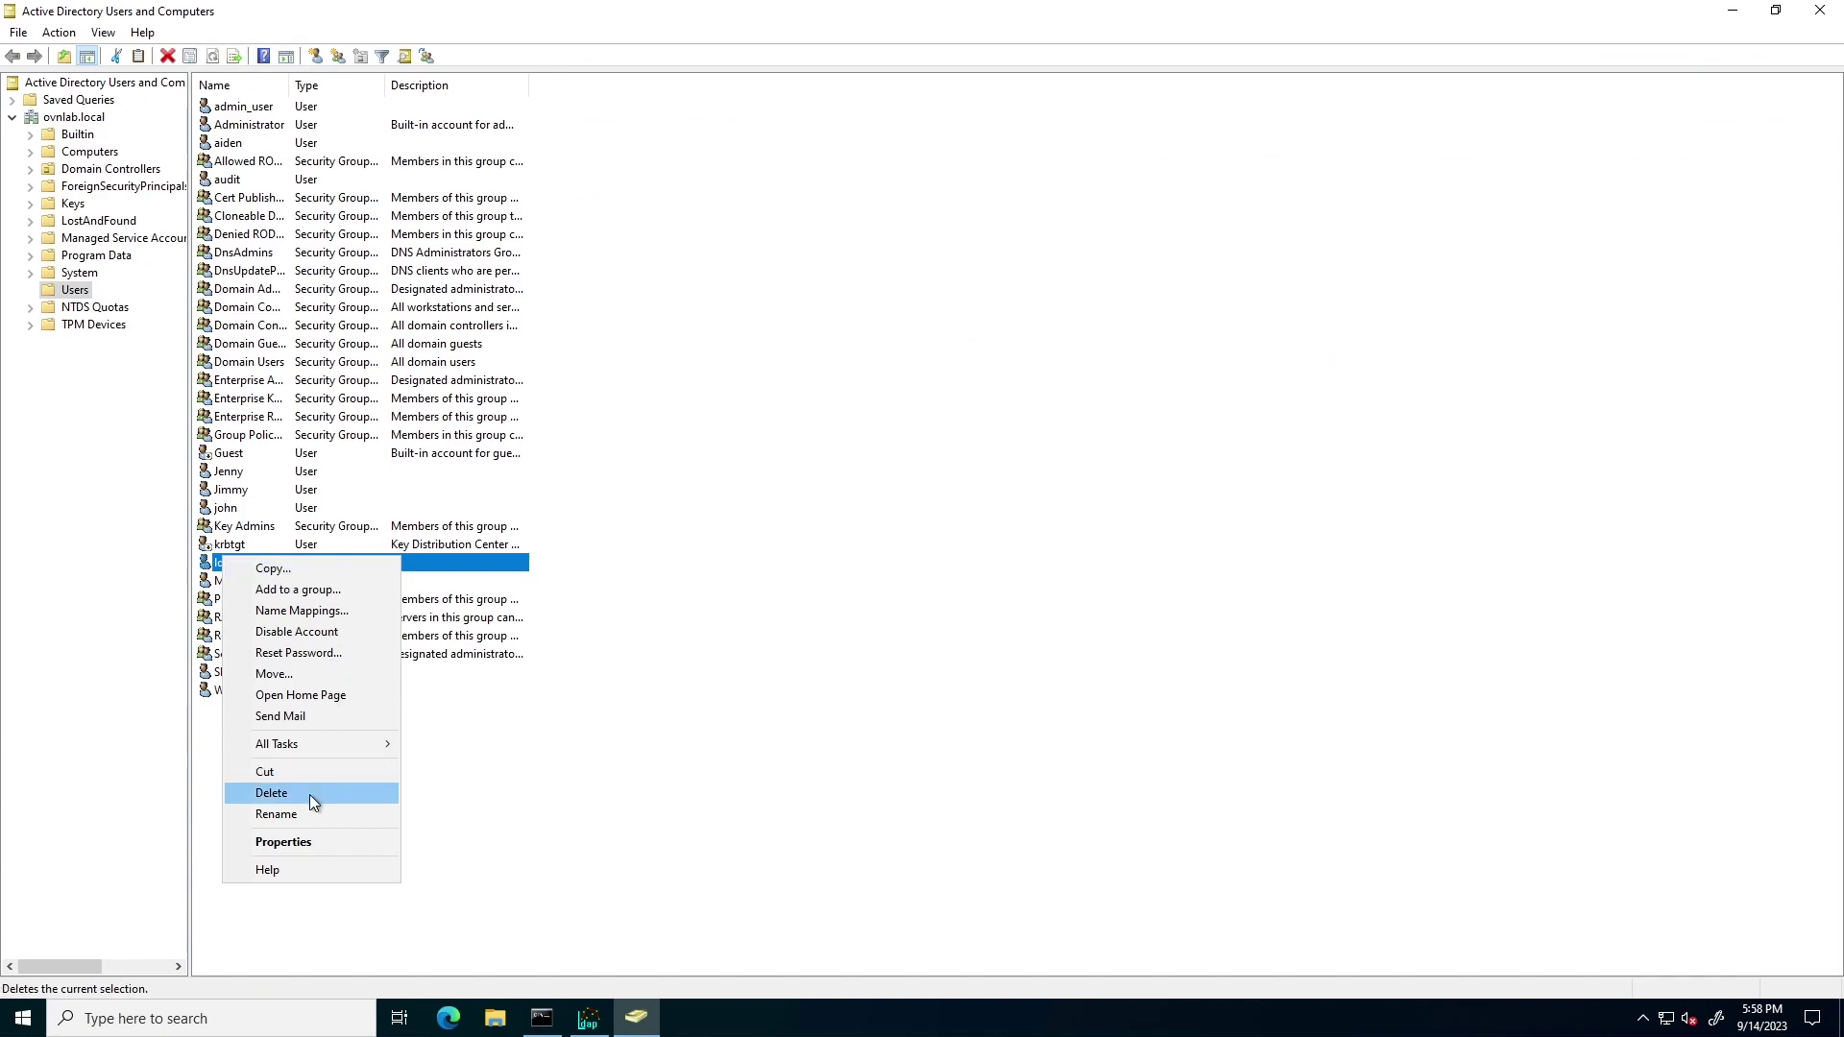
left_click(288, 841)
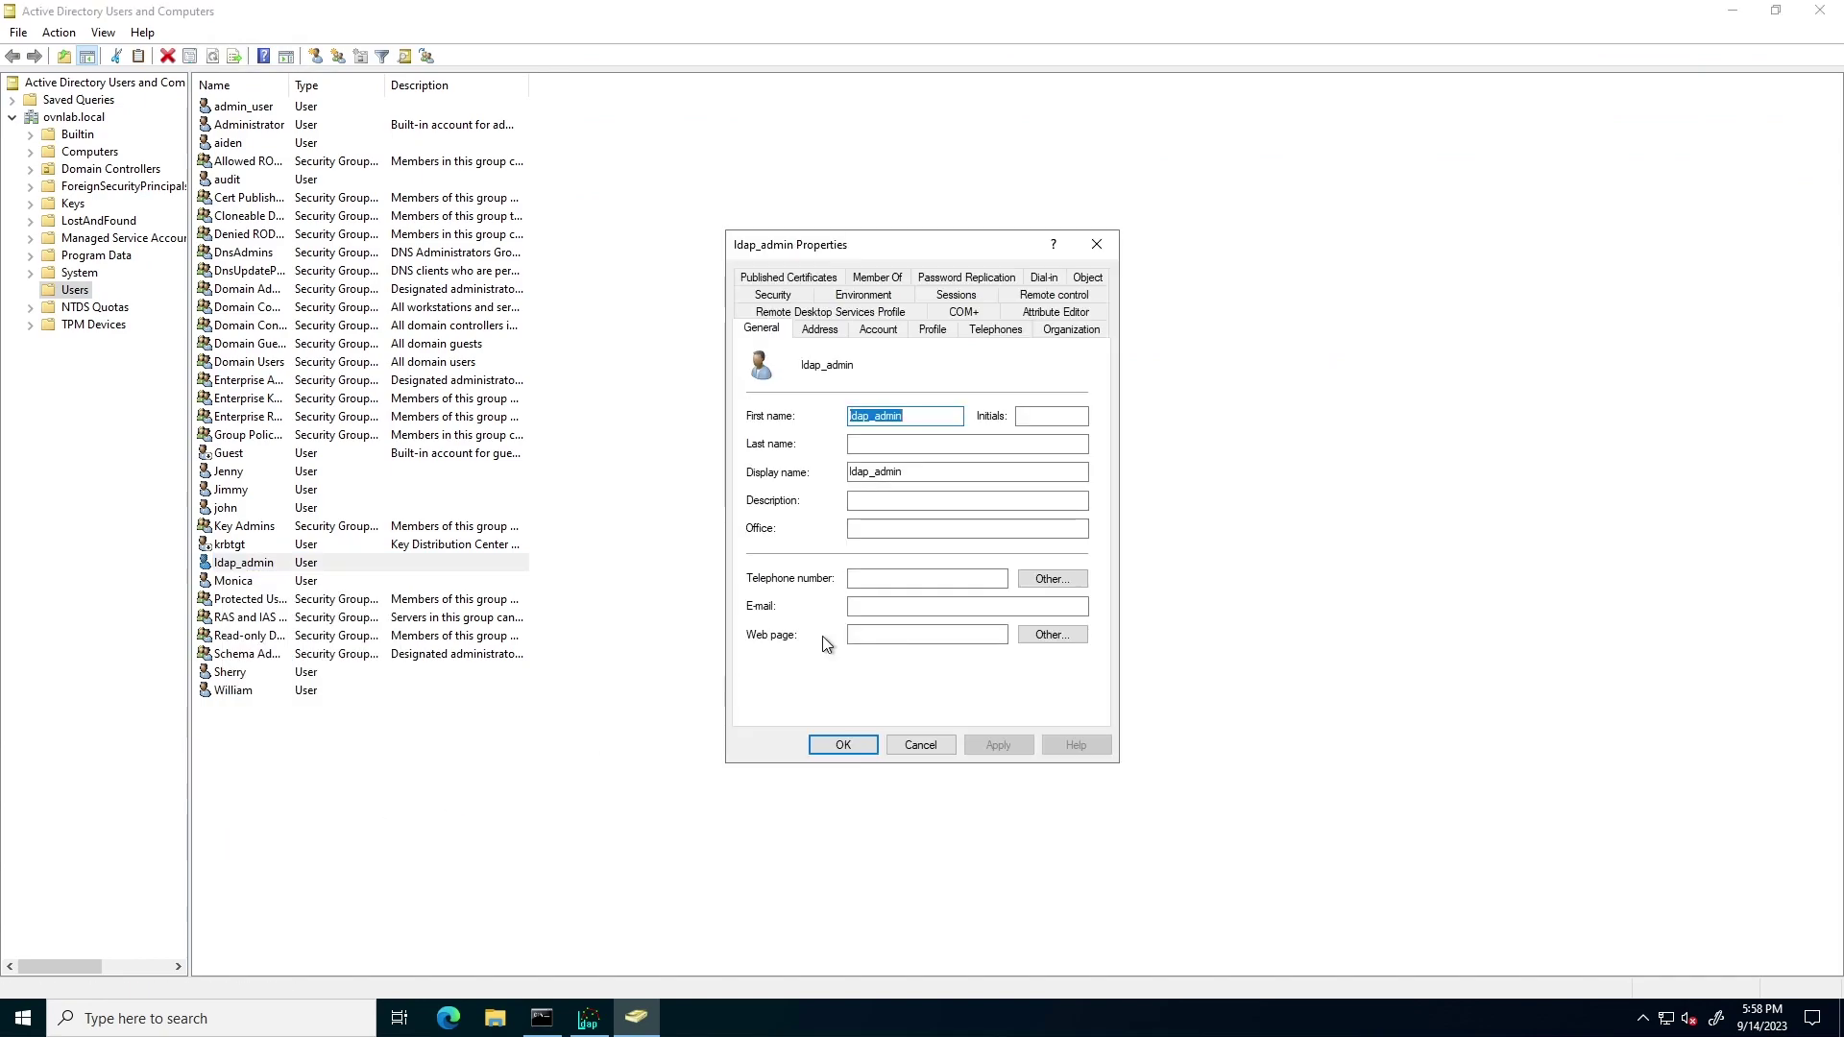
left_click(1059, 312)
left_click_drag(1079, 399, 1065, 574)
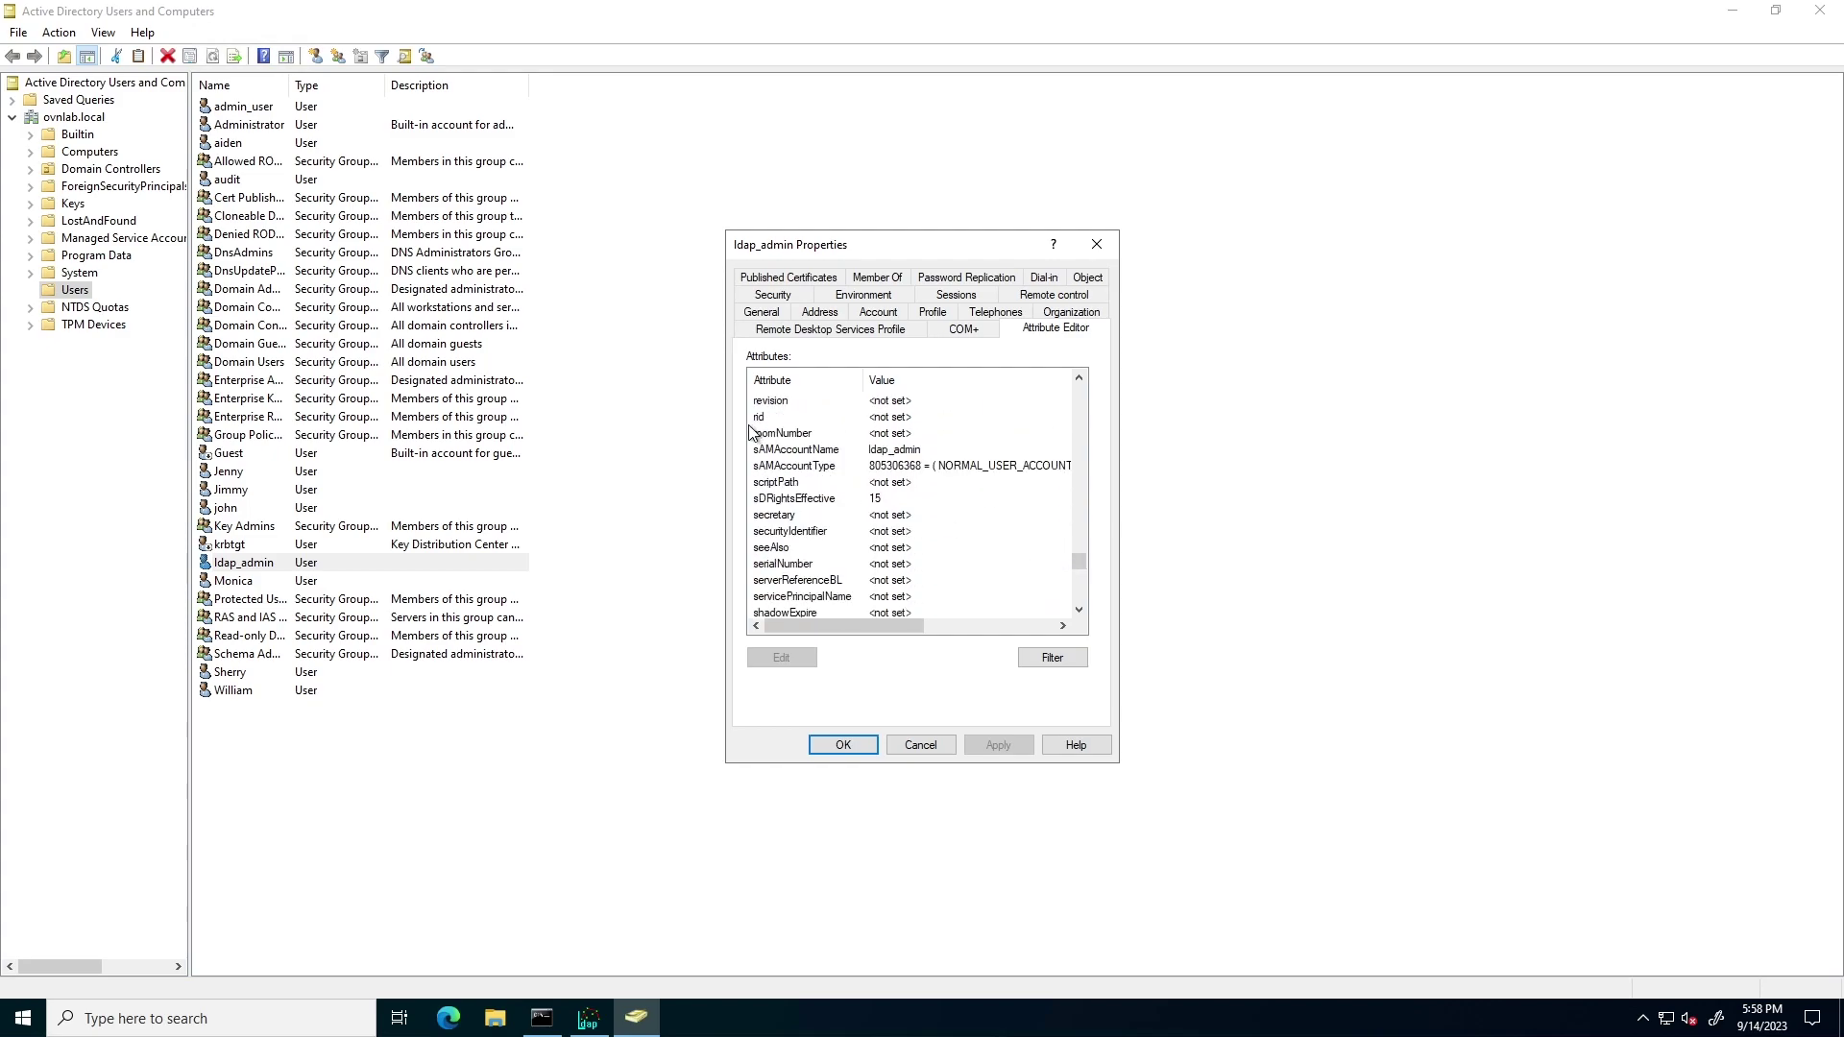
left_click(777, 453)
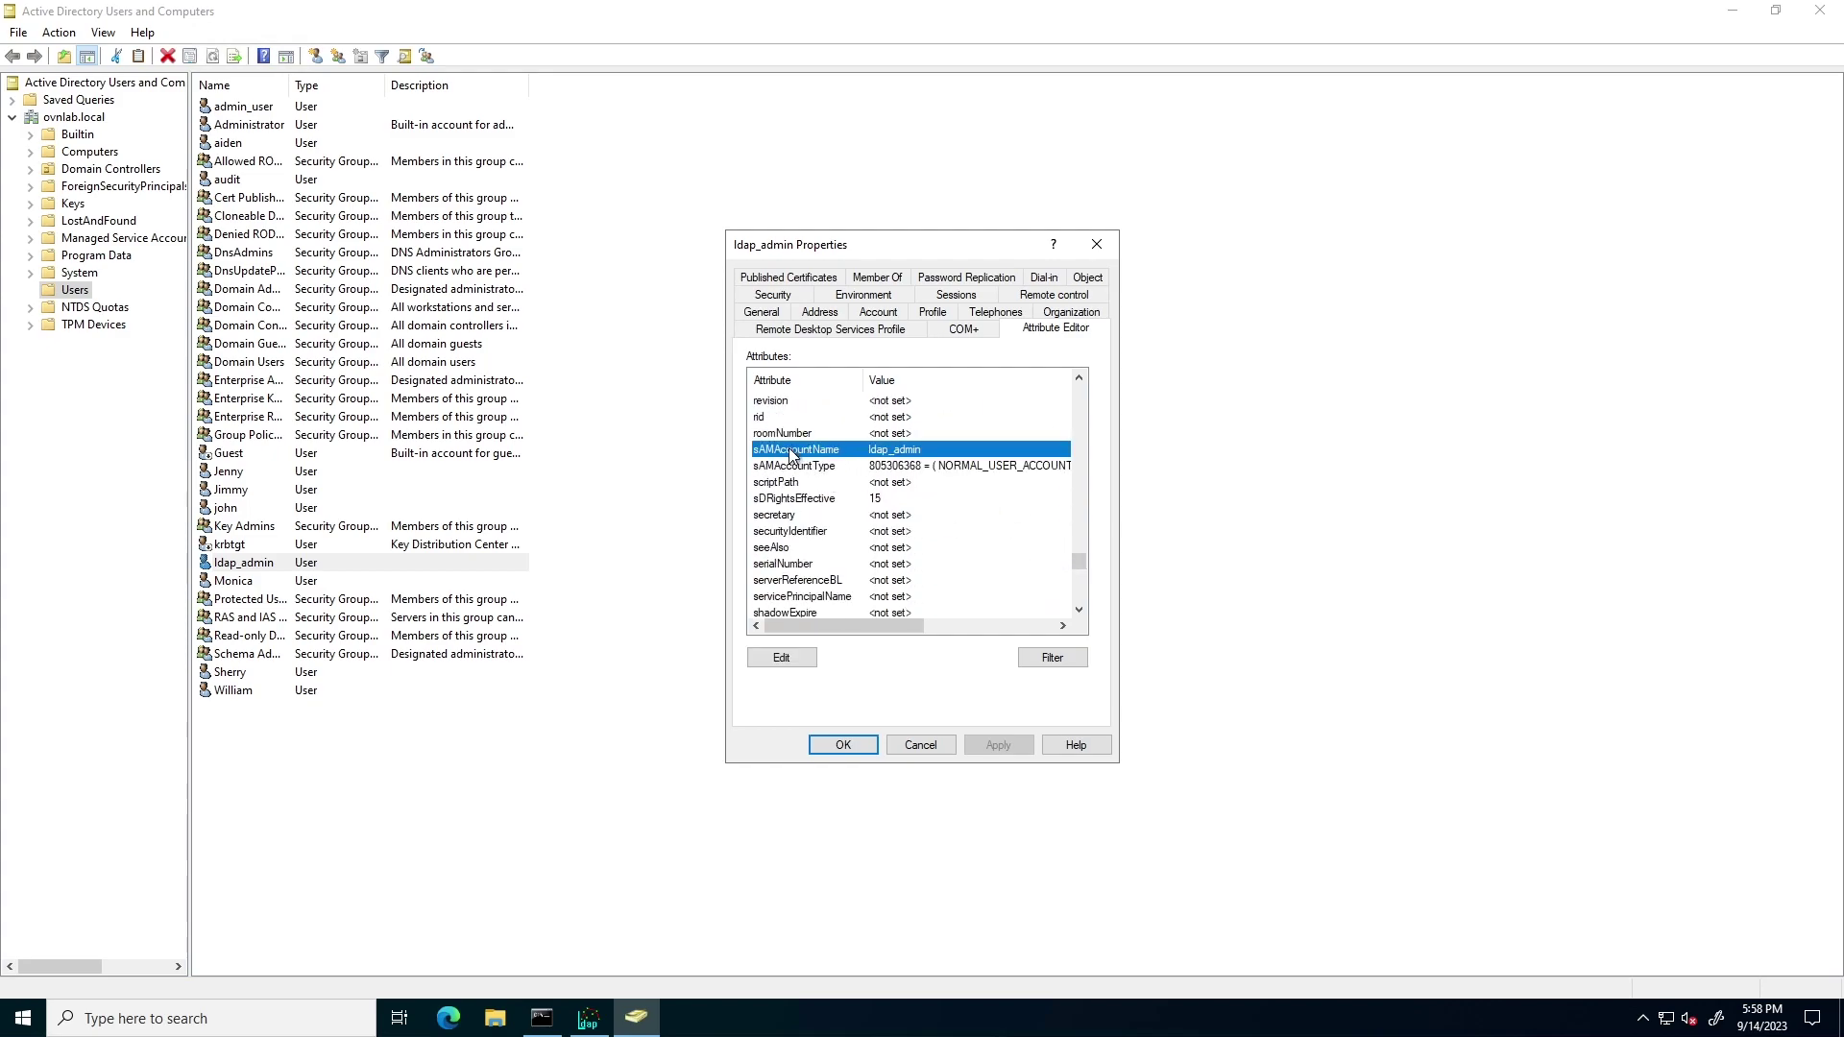
left_click(913, 746)
mouse_move(1122, 17)
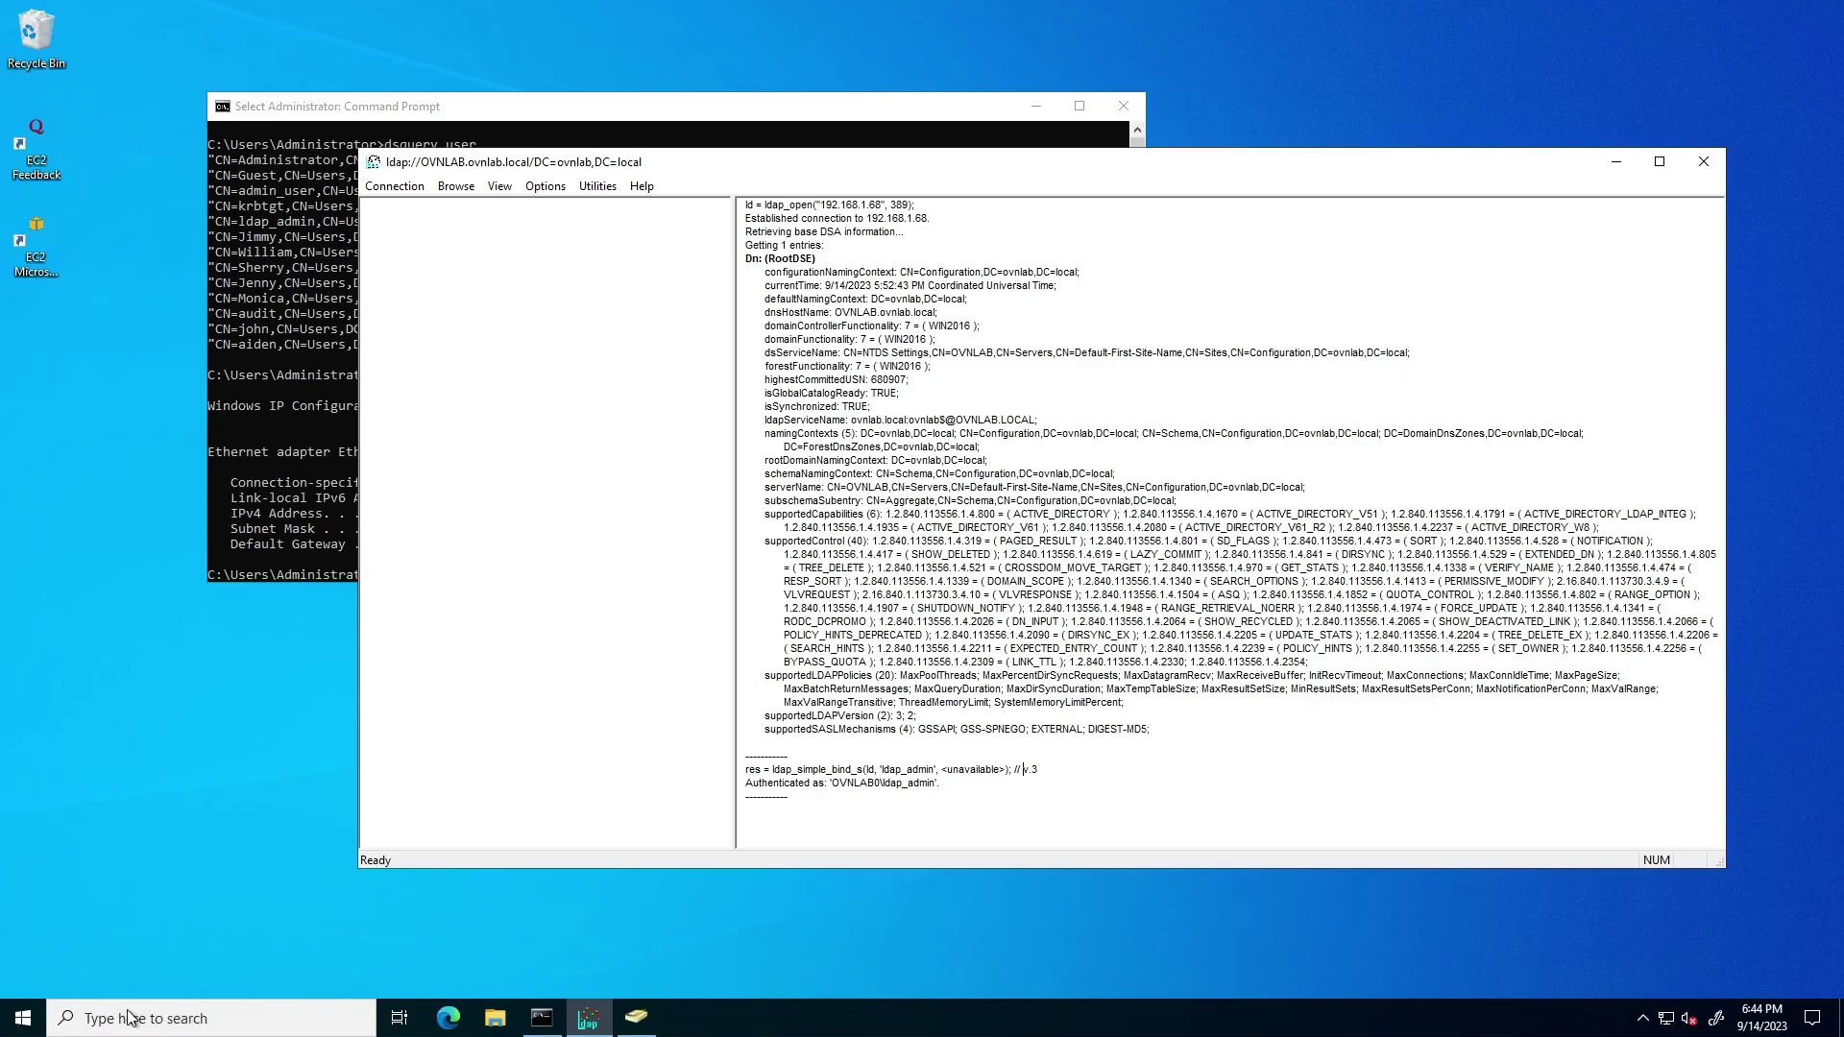
- Run get-aduser -identity ldap_admin in PowerShell and select the SamAccountName output line
left_click(101, 1018)
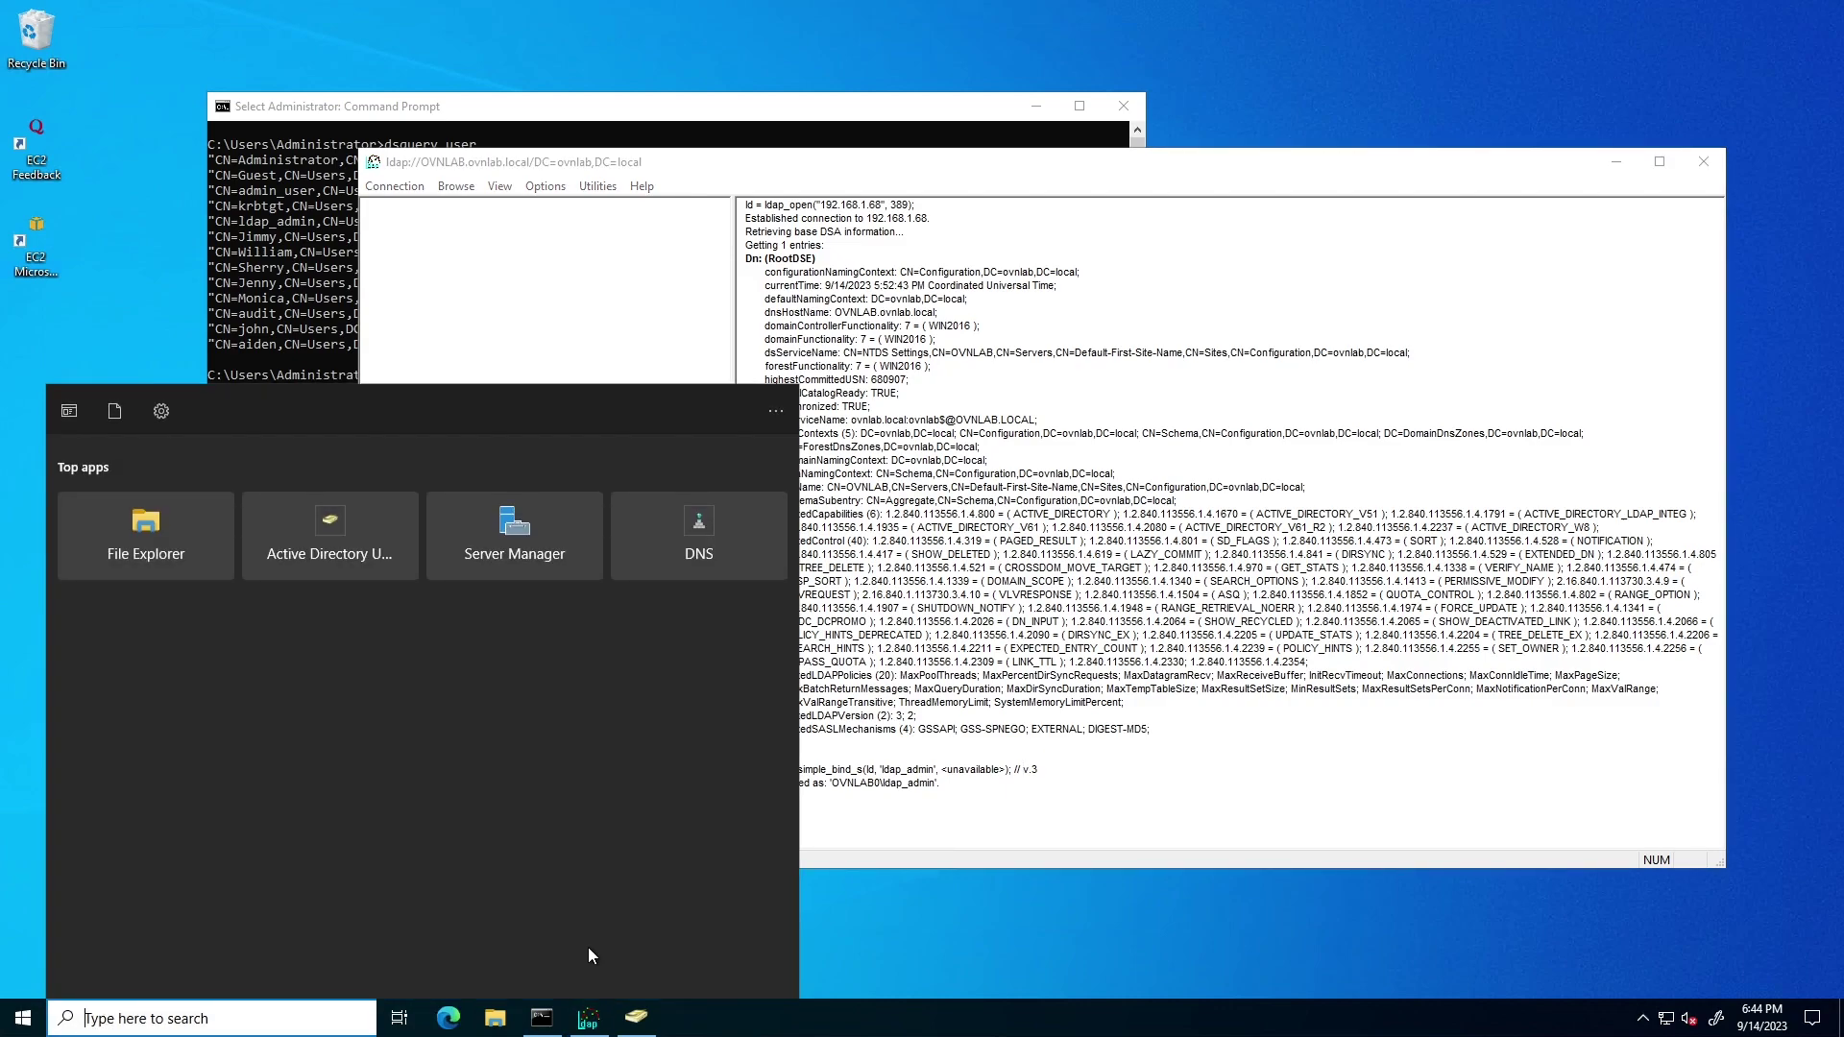
type("pow")
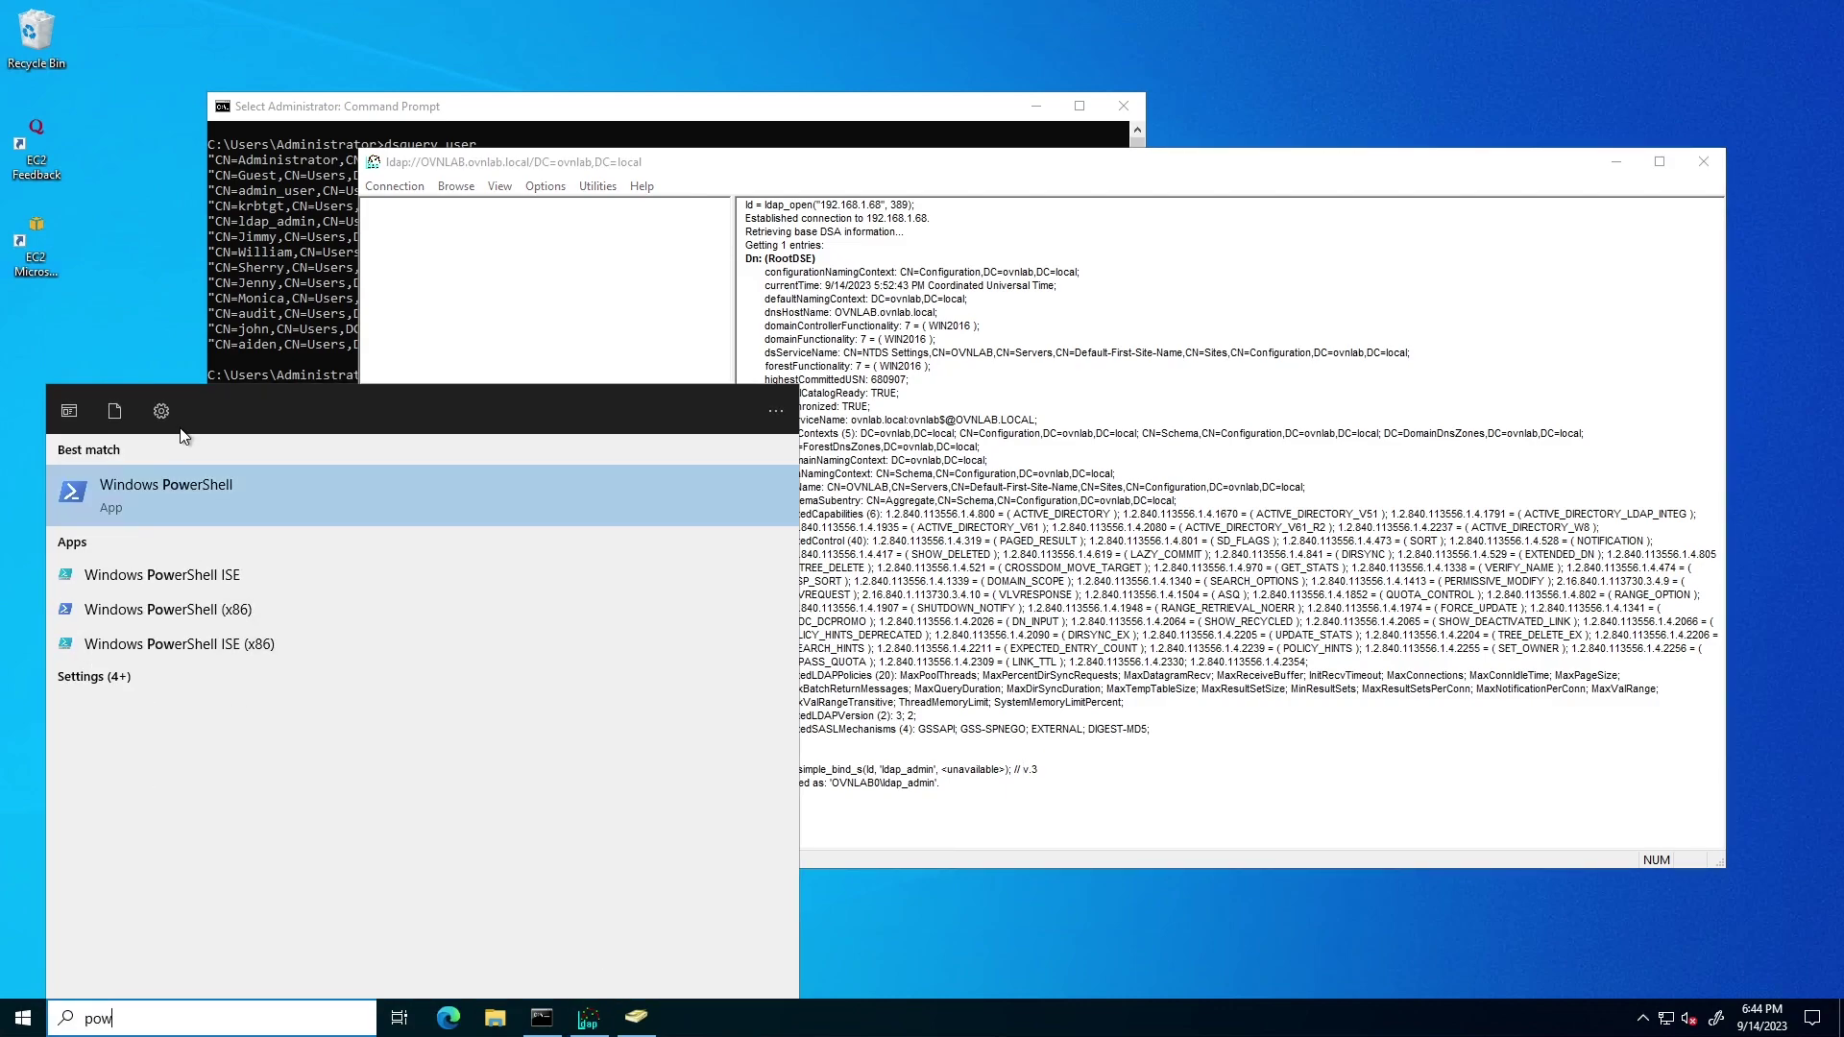
left_click(189, 503)
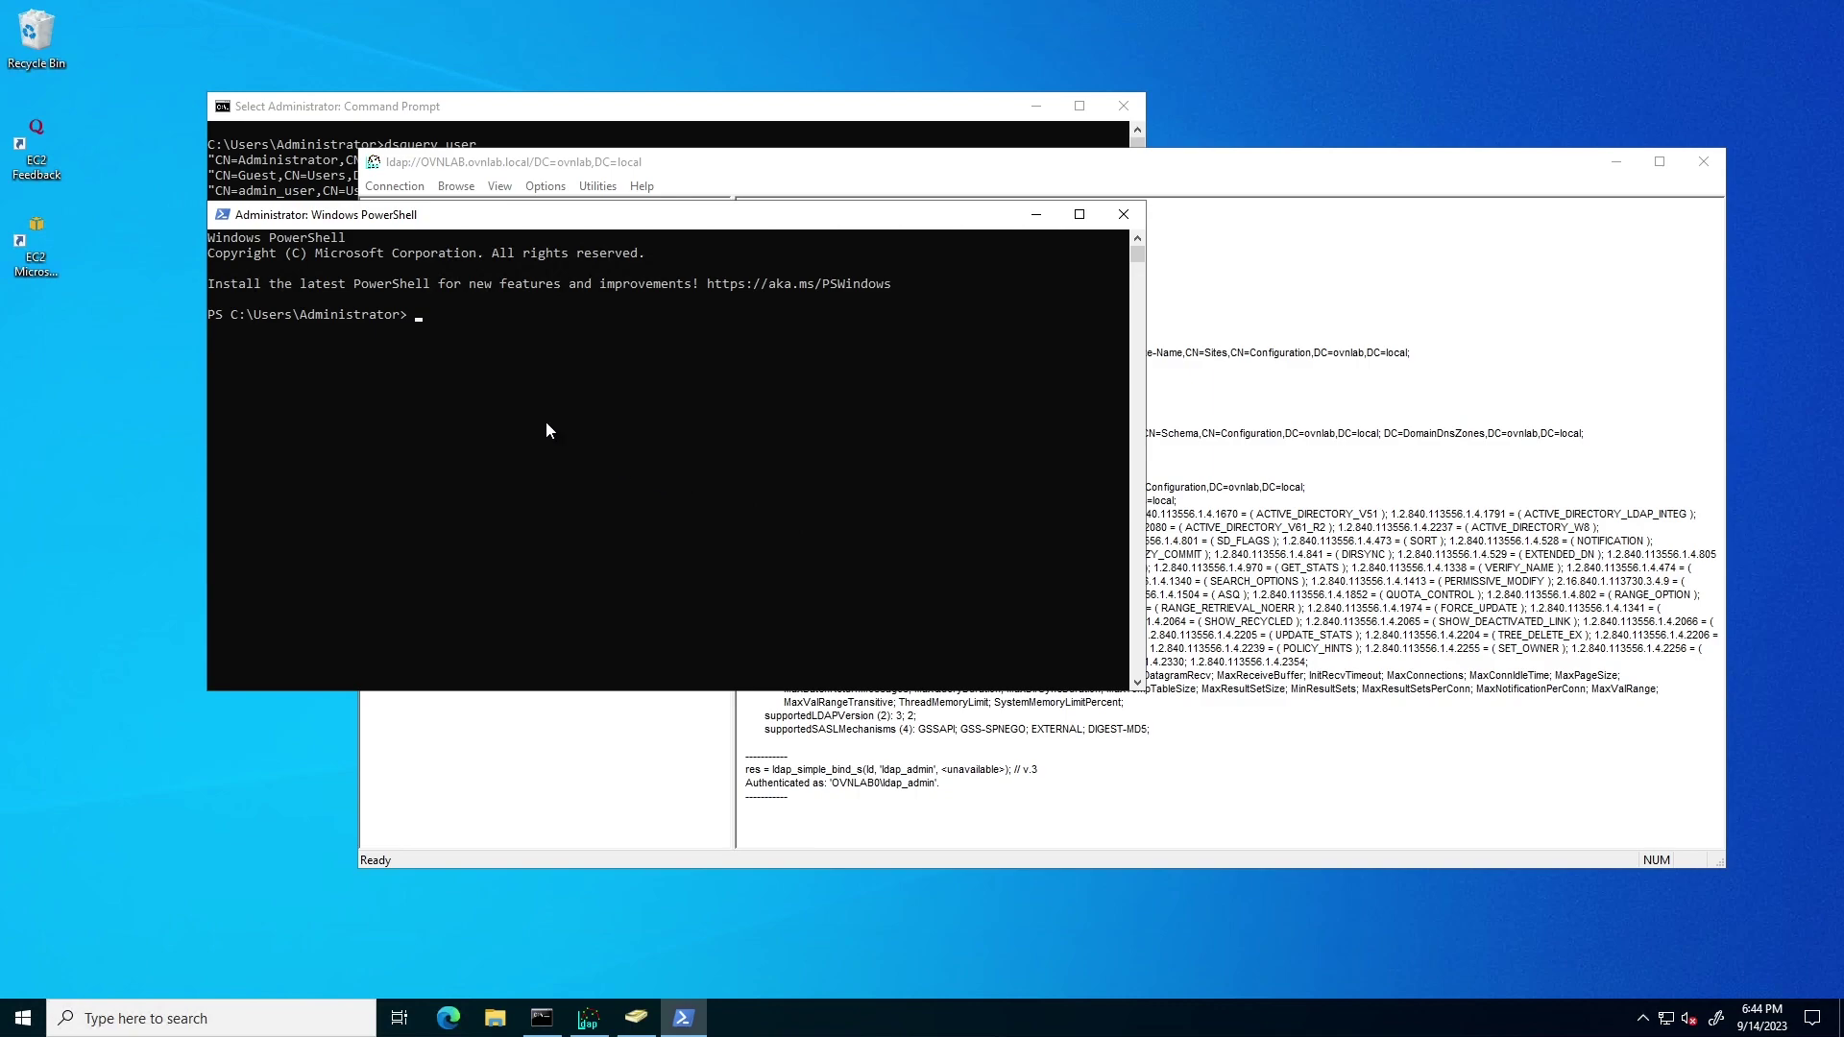
left_click_drag(732, 225, 1104, 240)
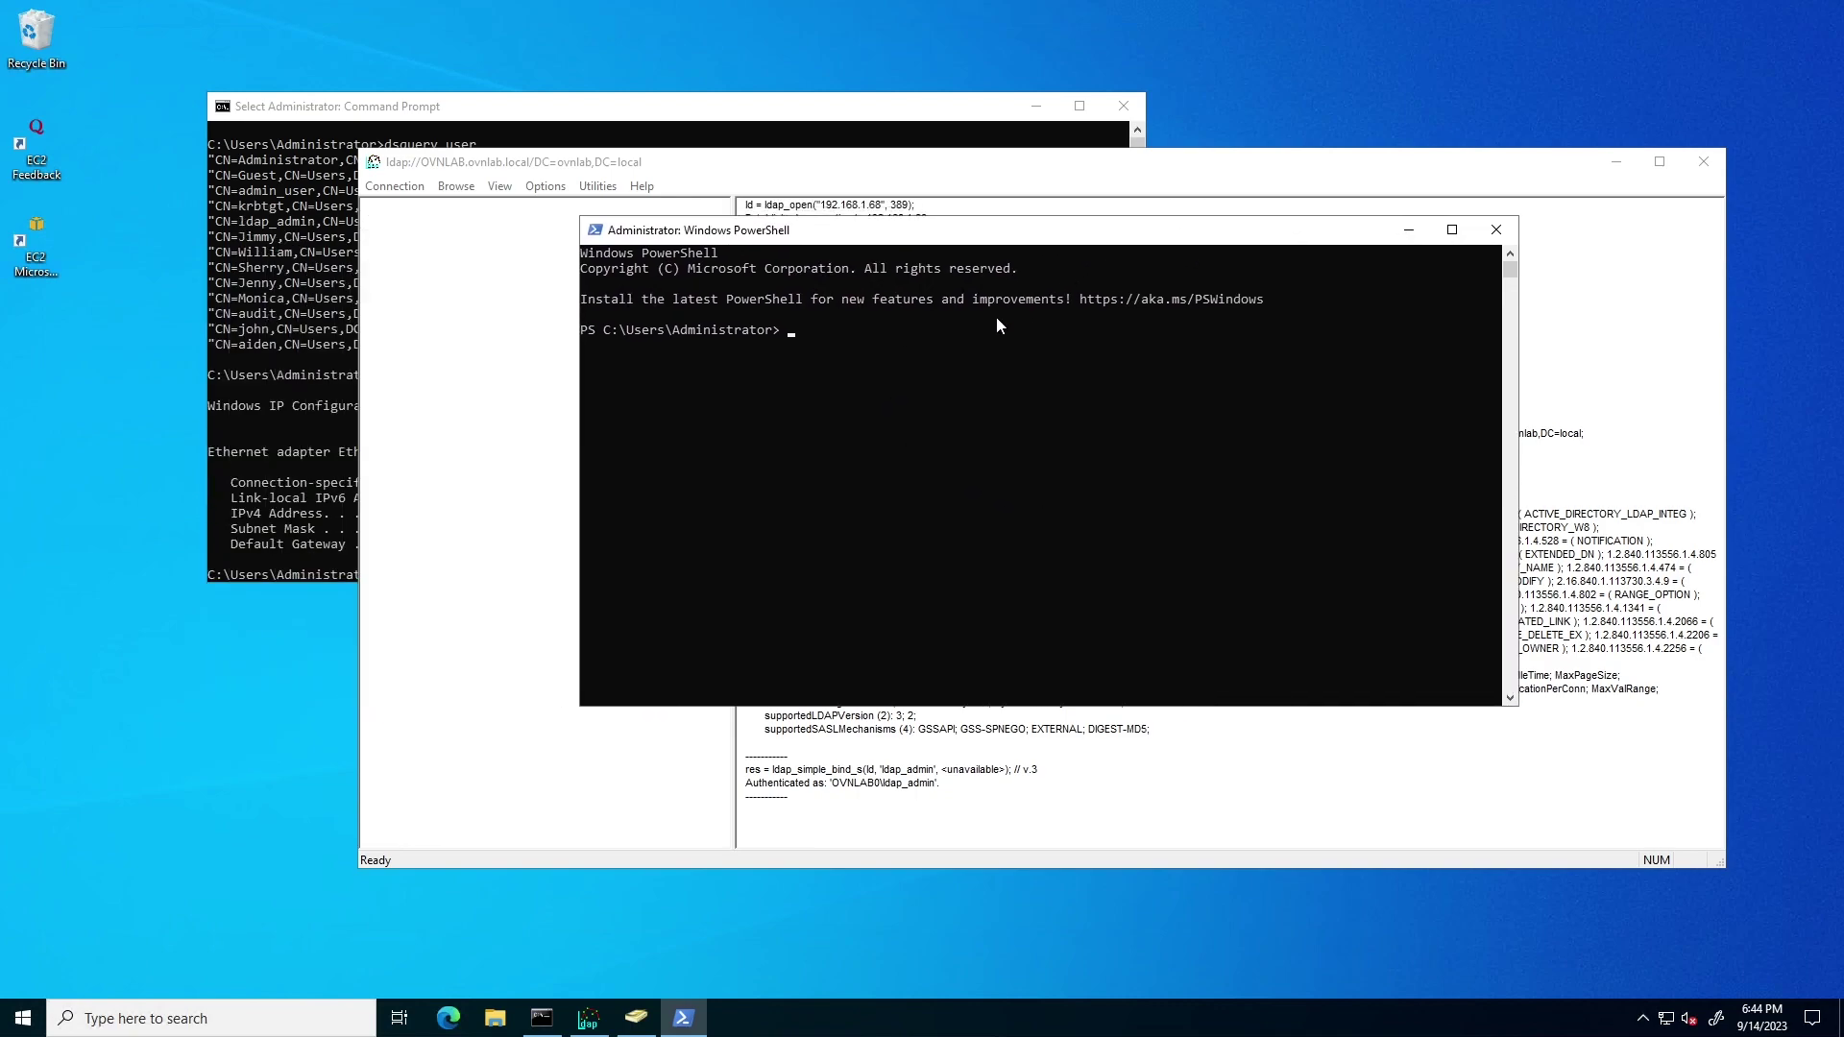
type("get-aduser -identity ldap_admin")
key("Return")
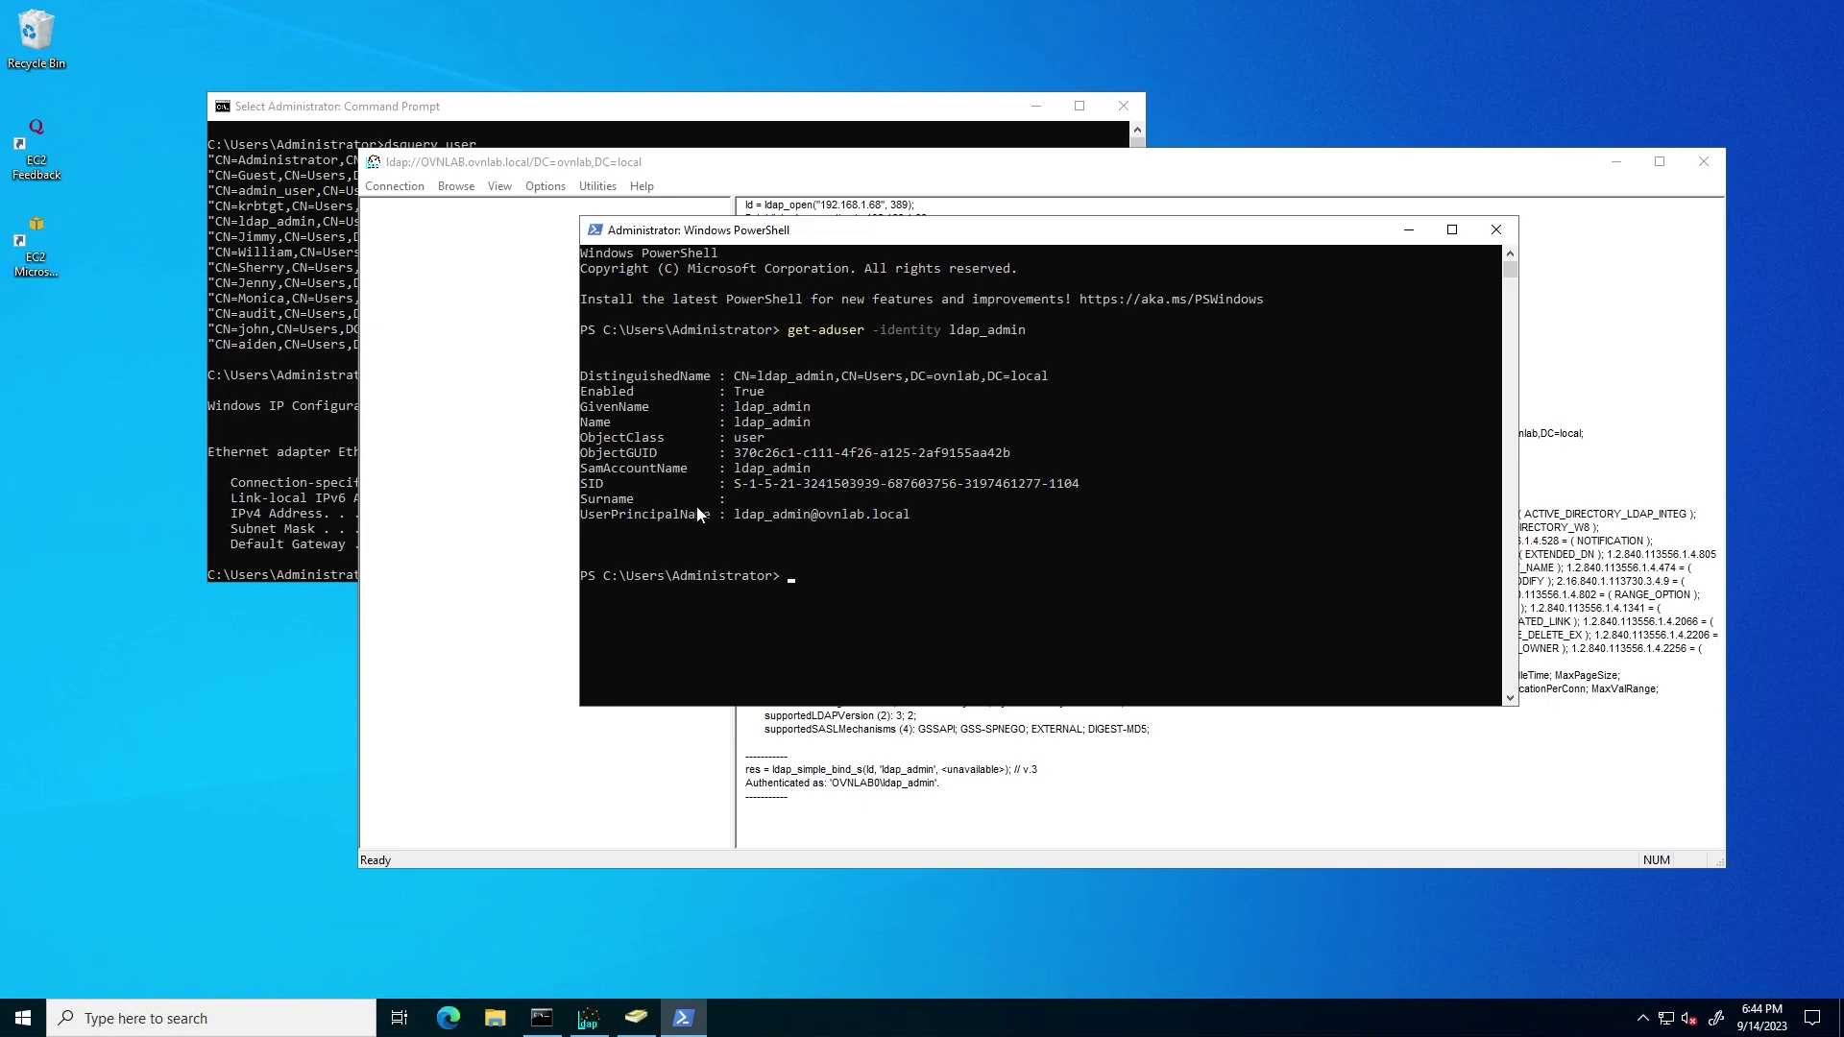
left_click(582, 468)
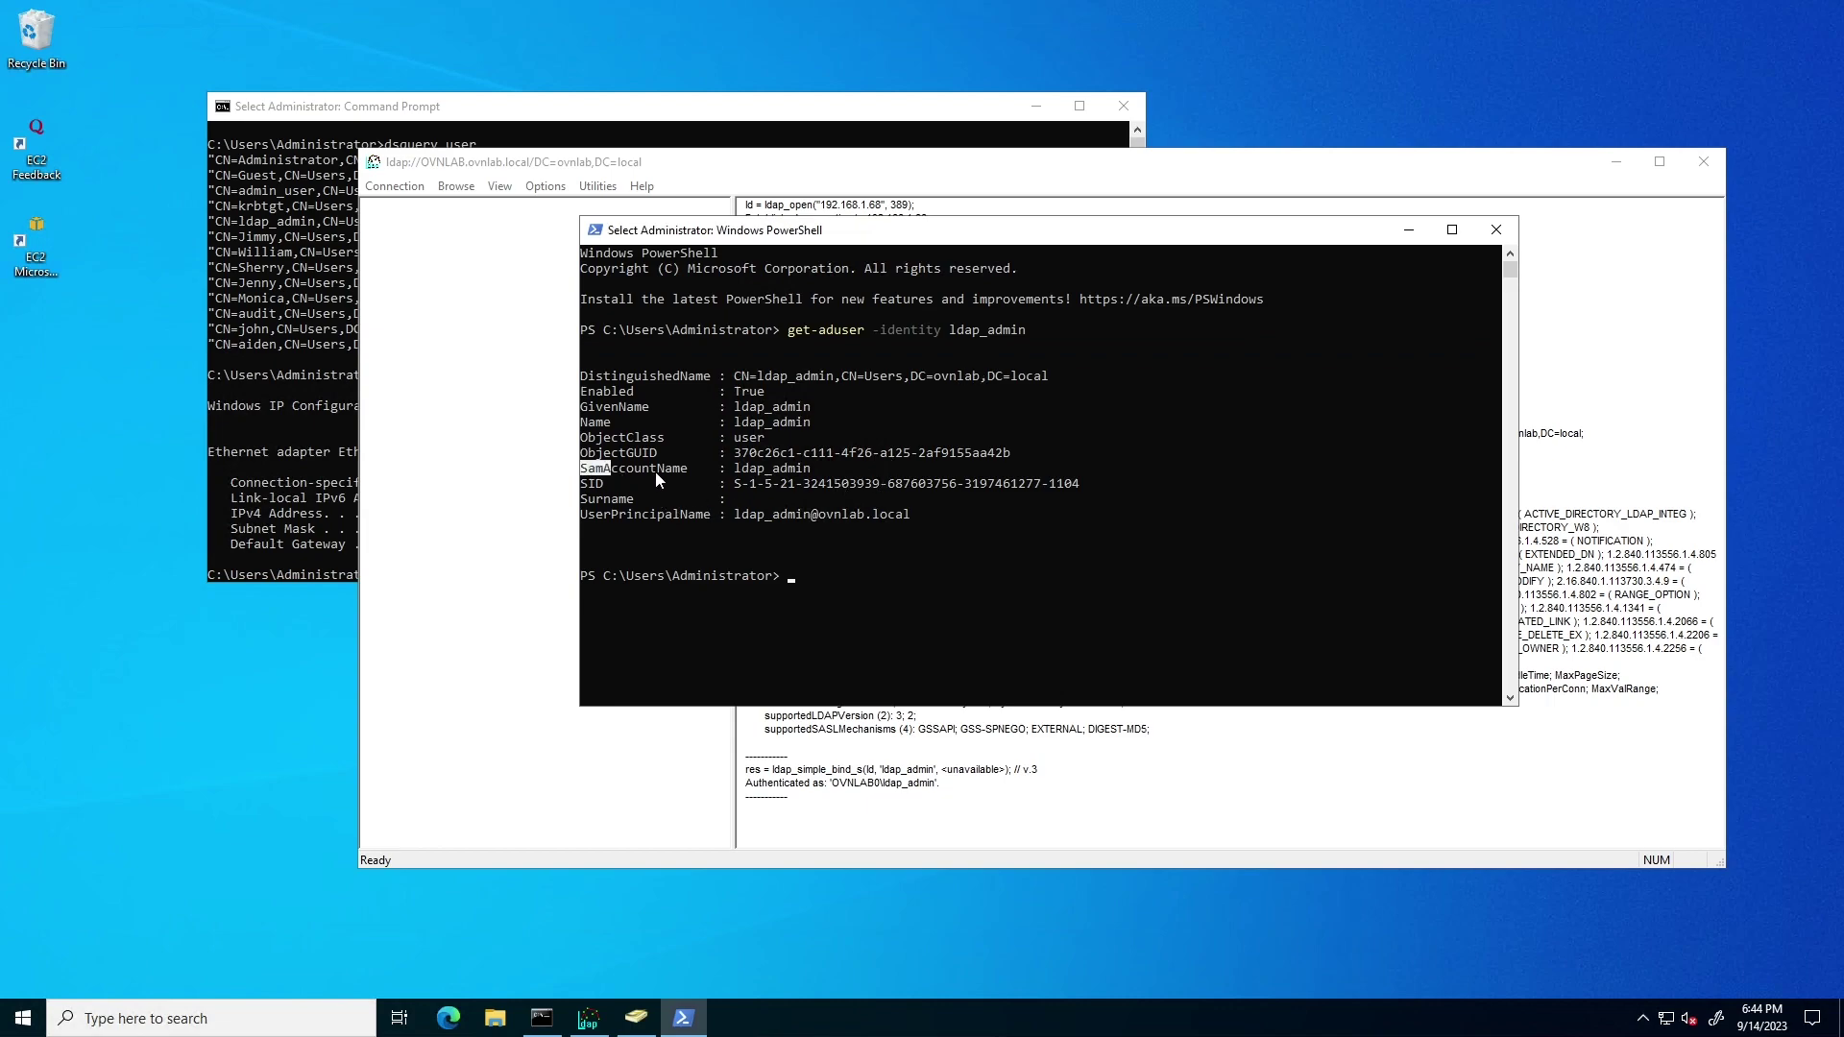
left_click_drag(657, 479, 743, 471)
right_click(807, 553)
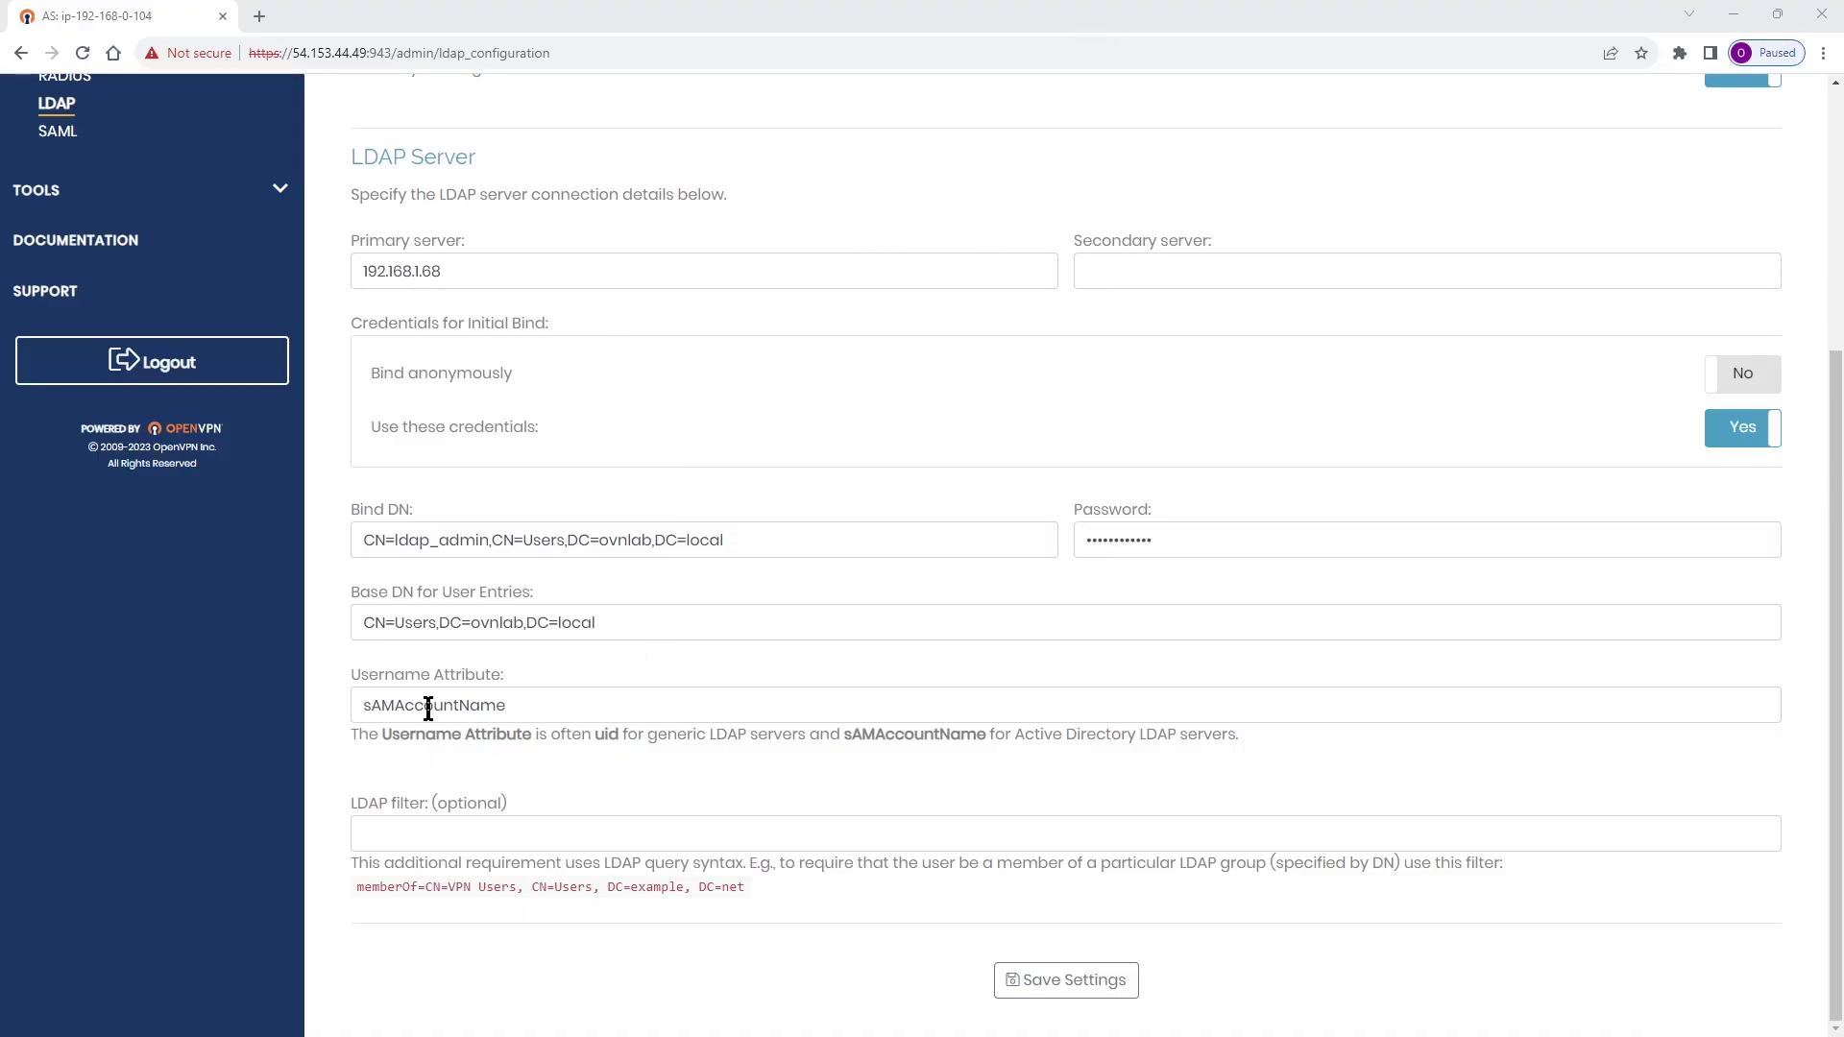
- Save the LDAP page settings and push them with Update Running Server
left_click_drag(346, 672, 515, 671)
left_click(546, 659)
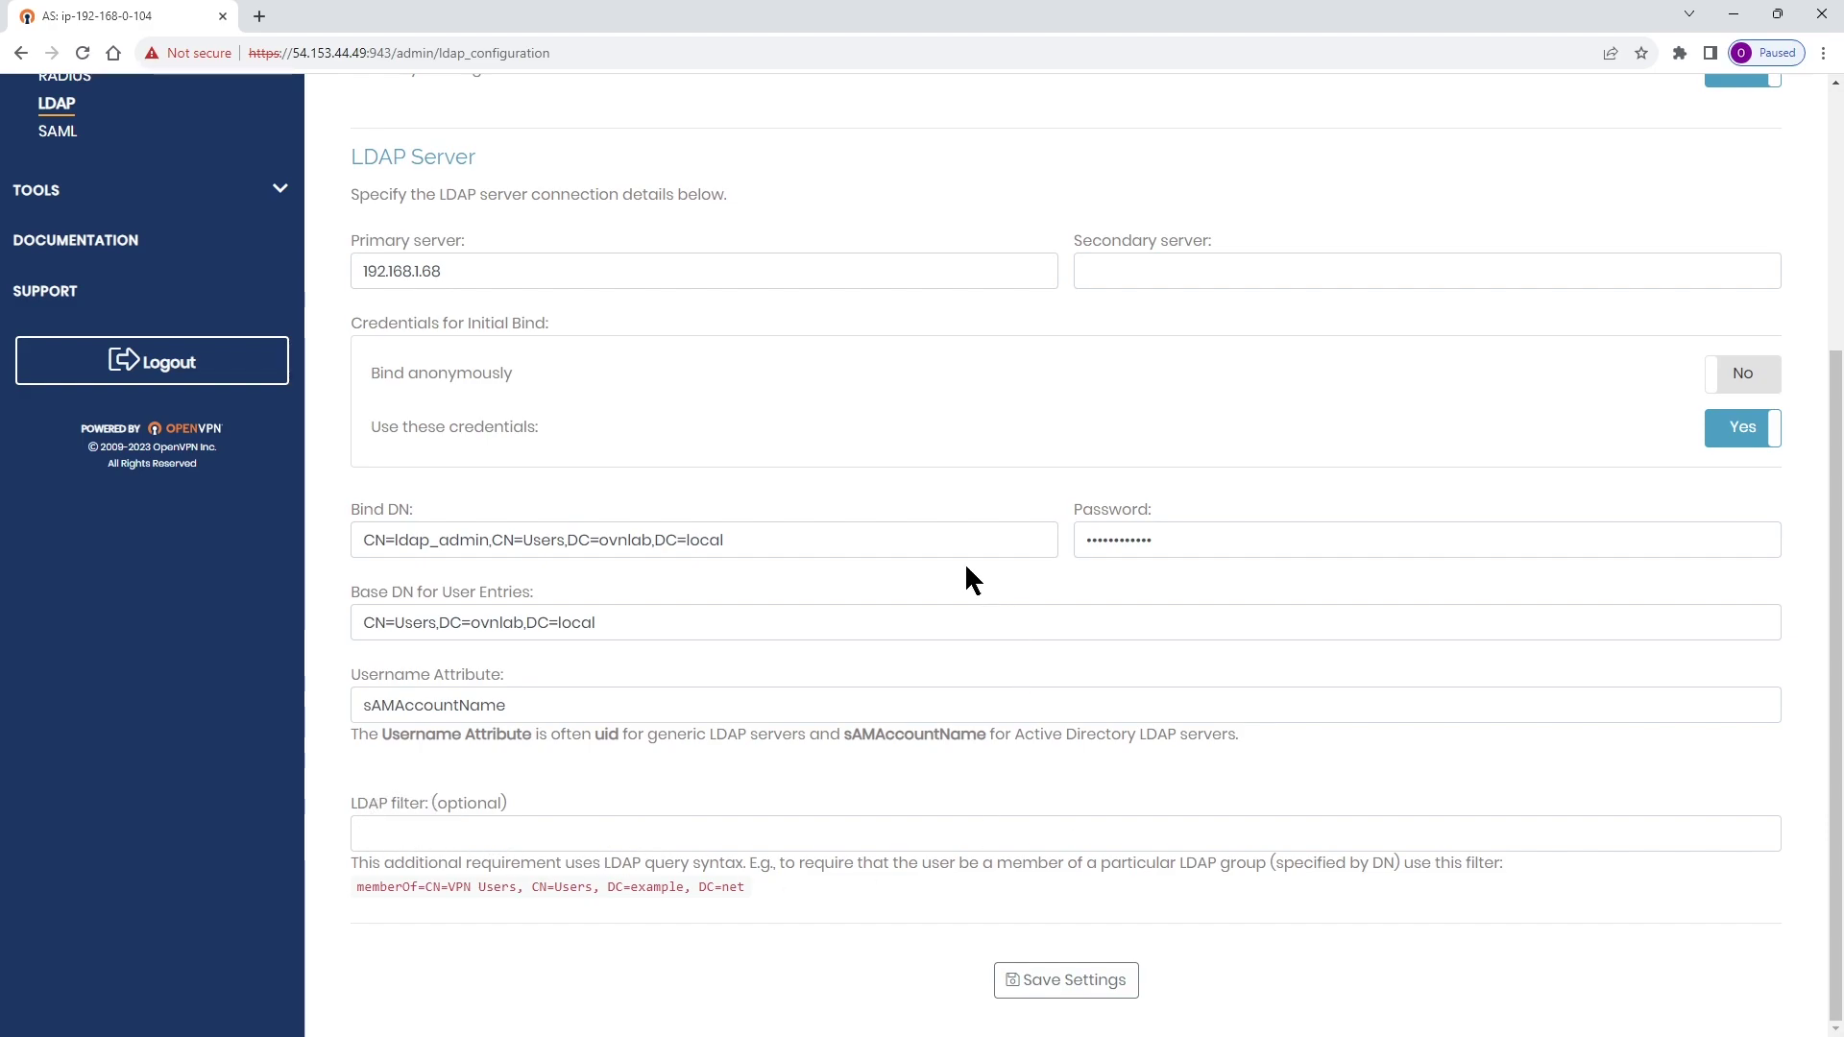
left_click(1061, 980)
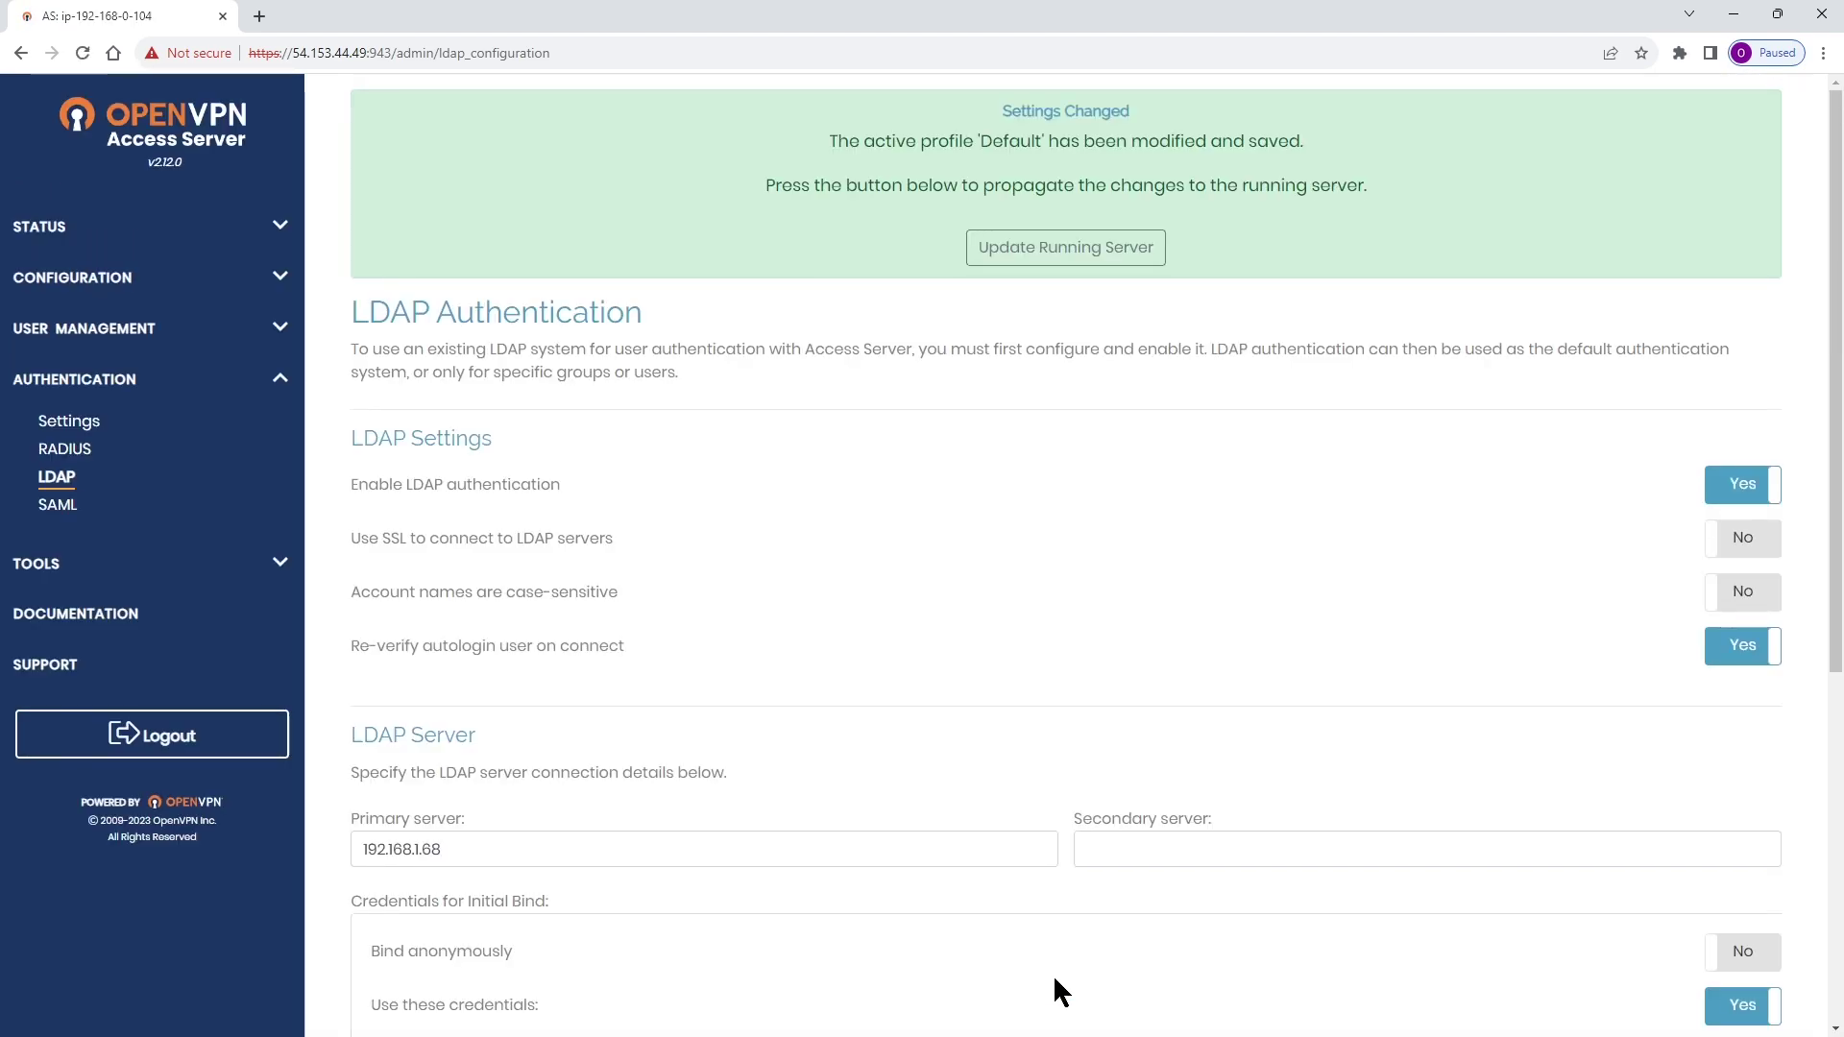
left_click(1058, 247)
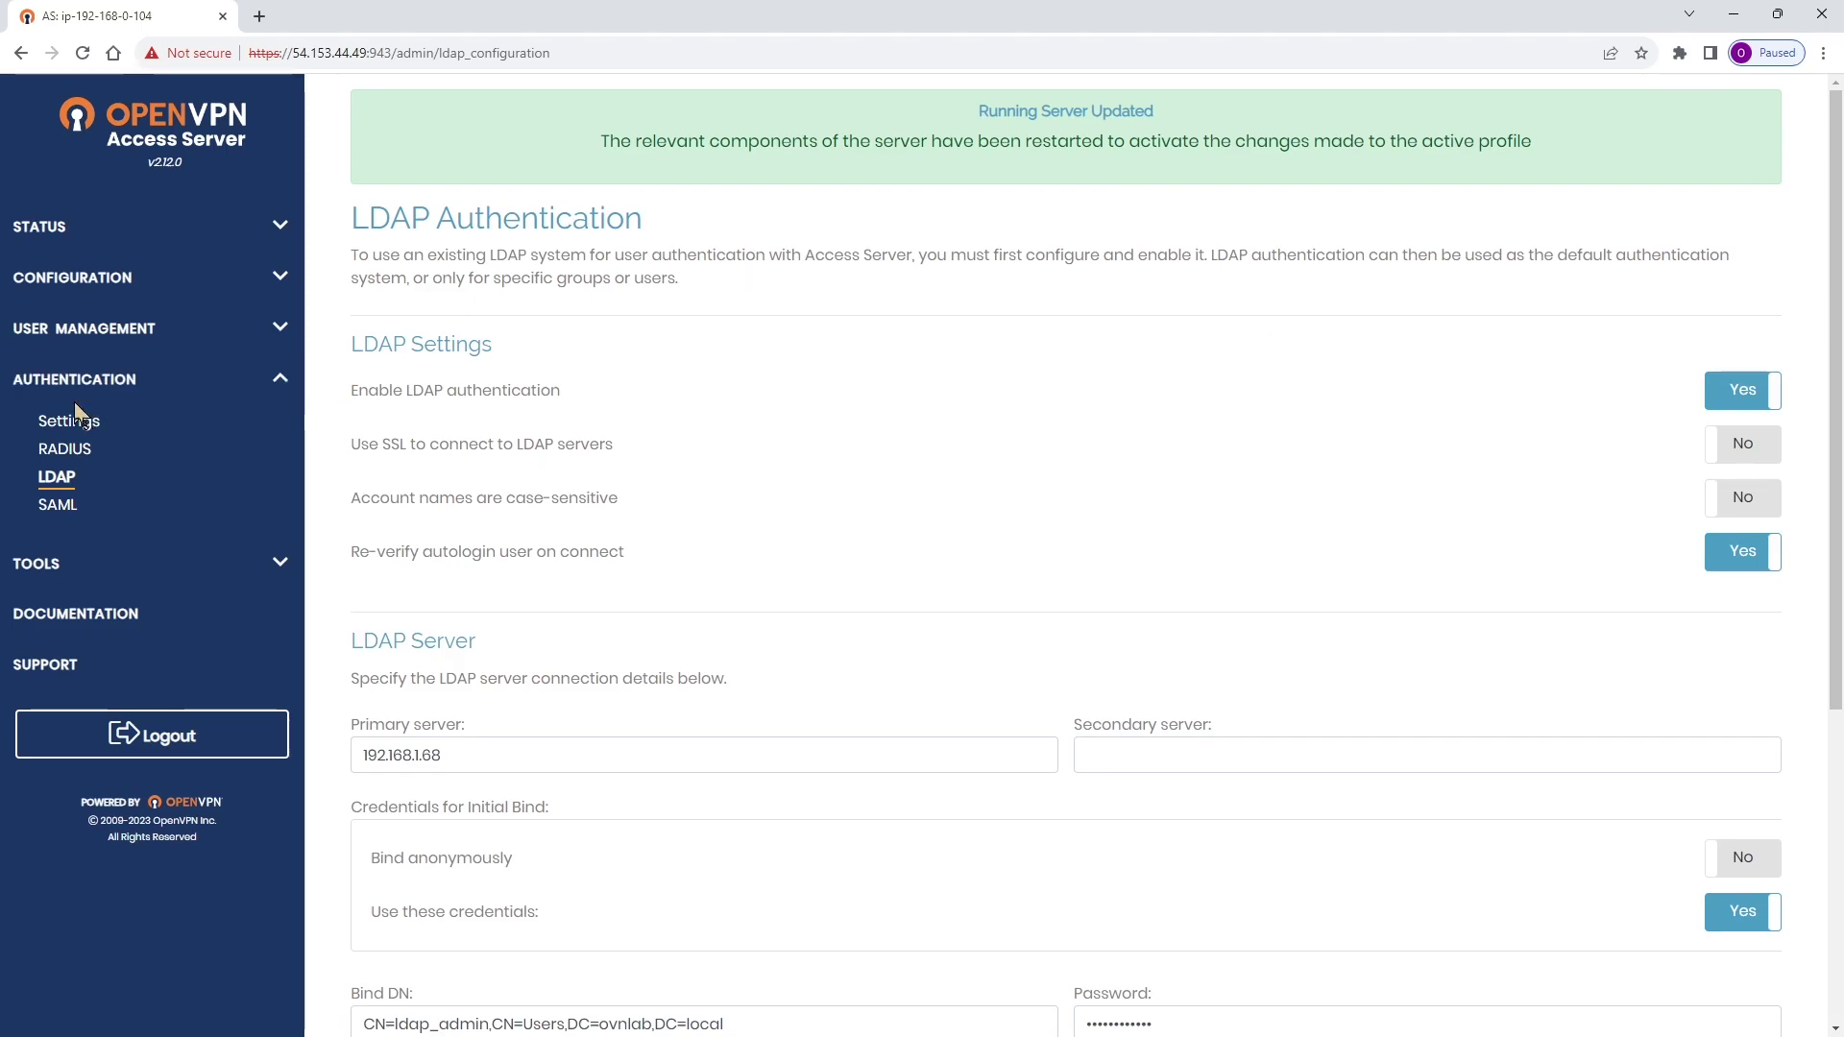
left_click(74, 438)
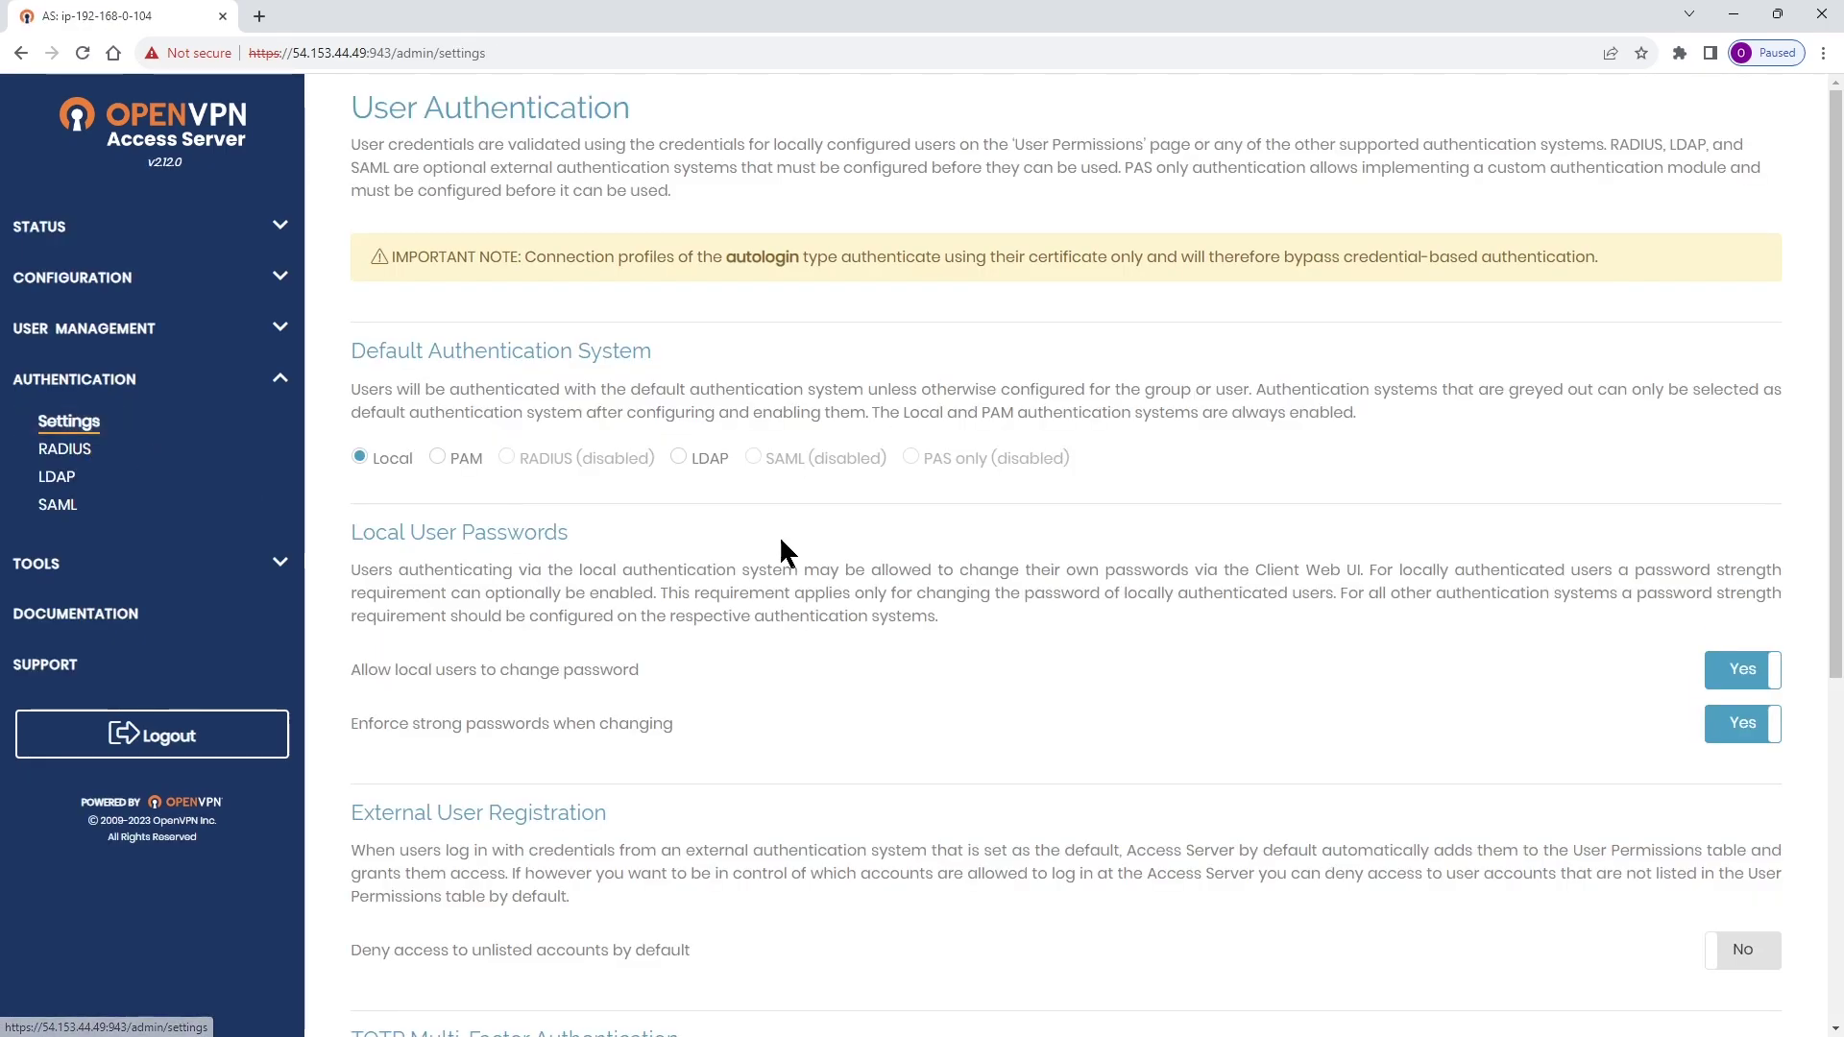
- Choose LDAP as the Default Authentication System, save, and update the running server
left_click_drag(353, 351, 653, 352)
left_click(680, 458)
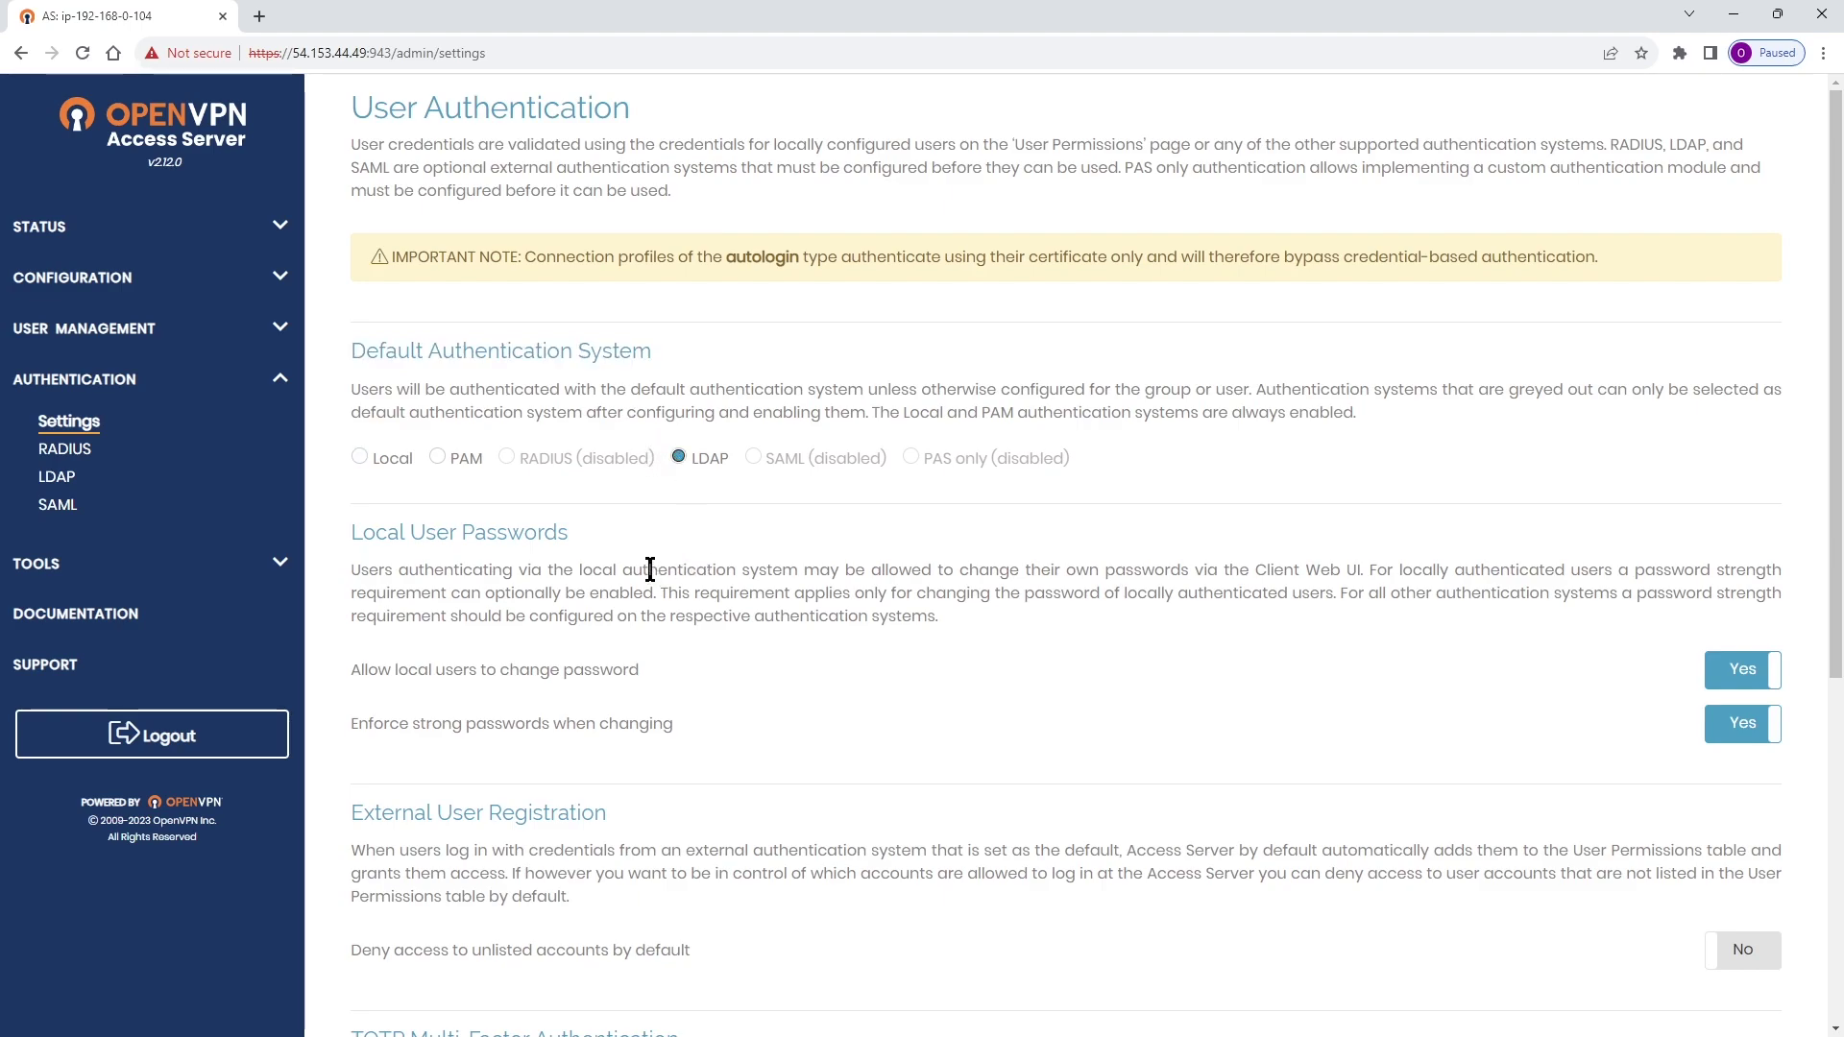
scroll(849, 563, "down", 5)
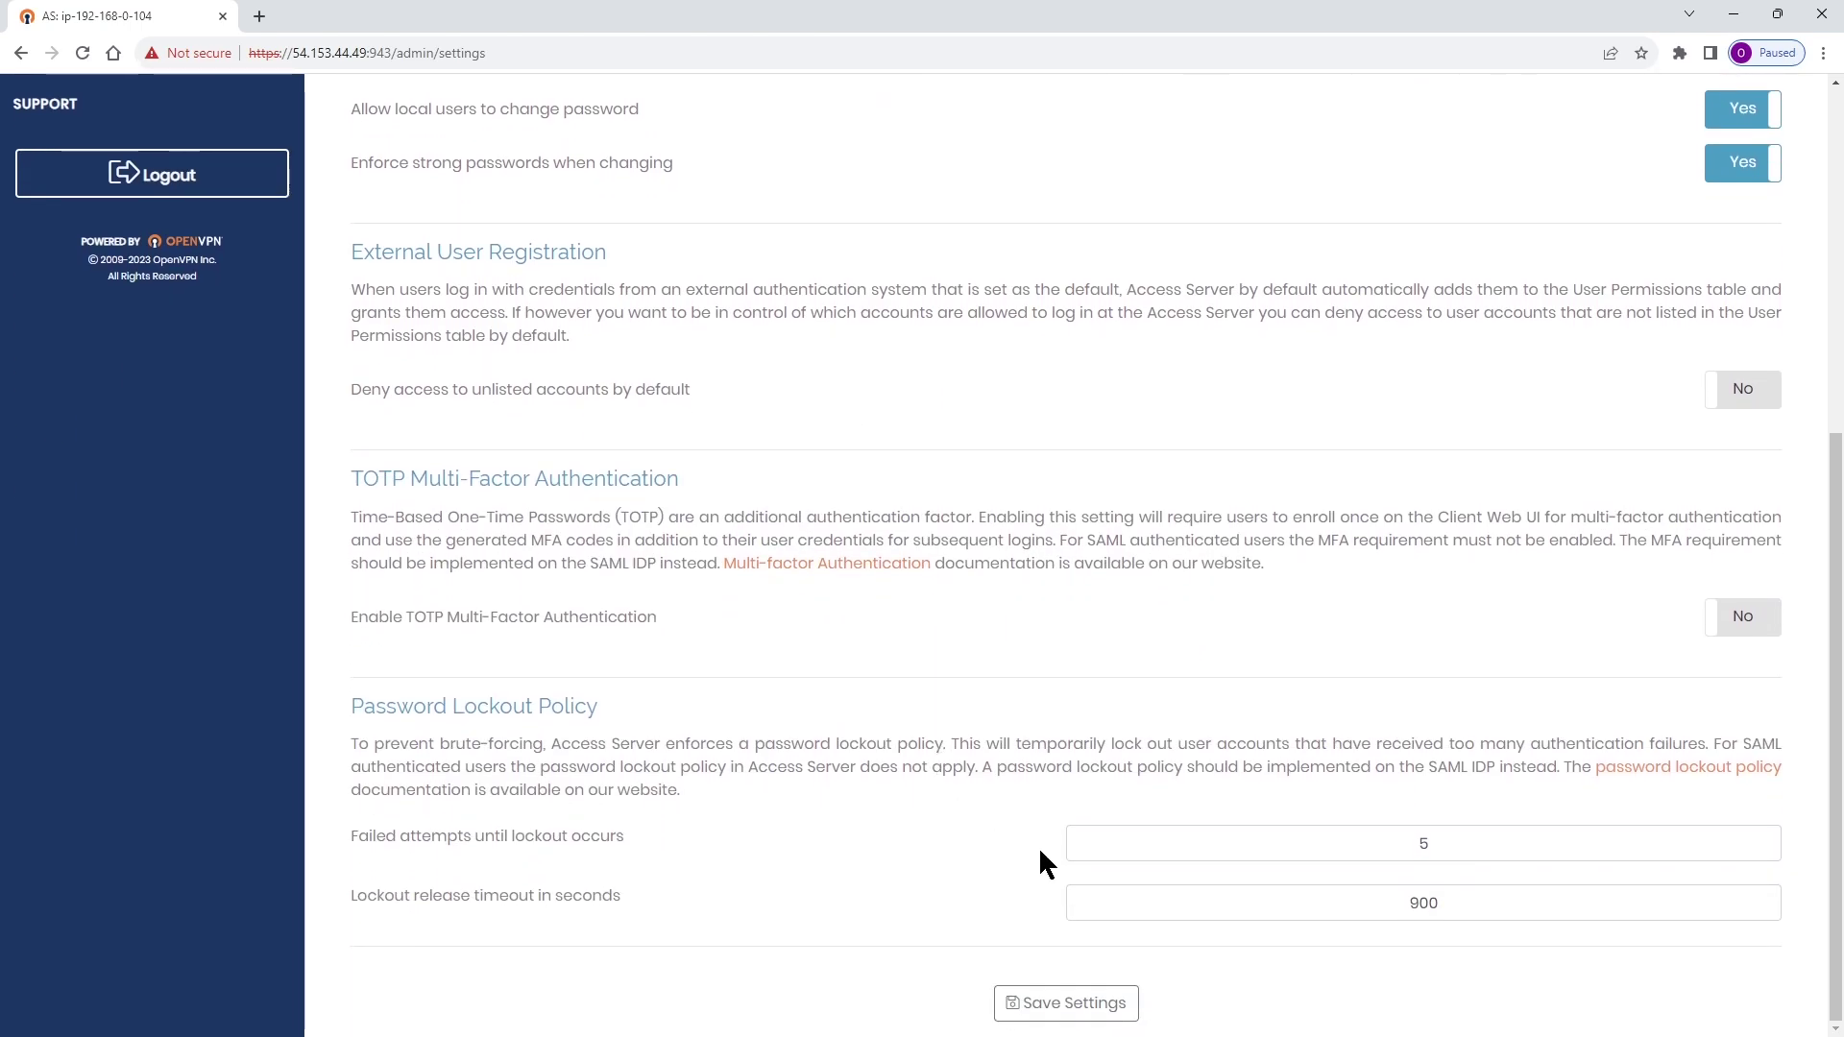
left_click(1066, 1003)
left_click(1040, 245)
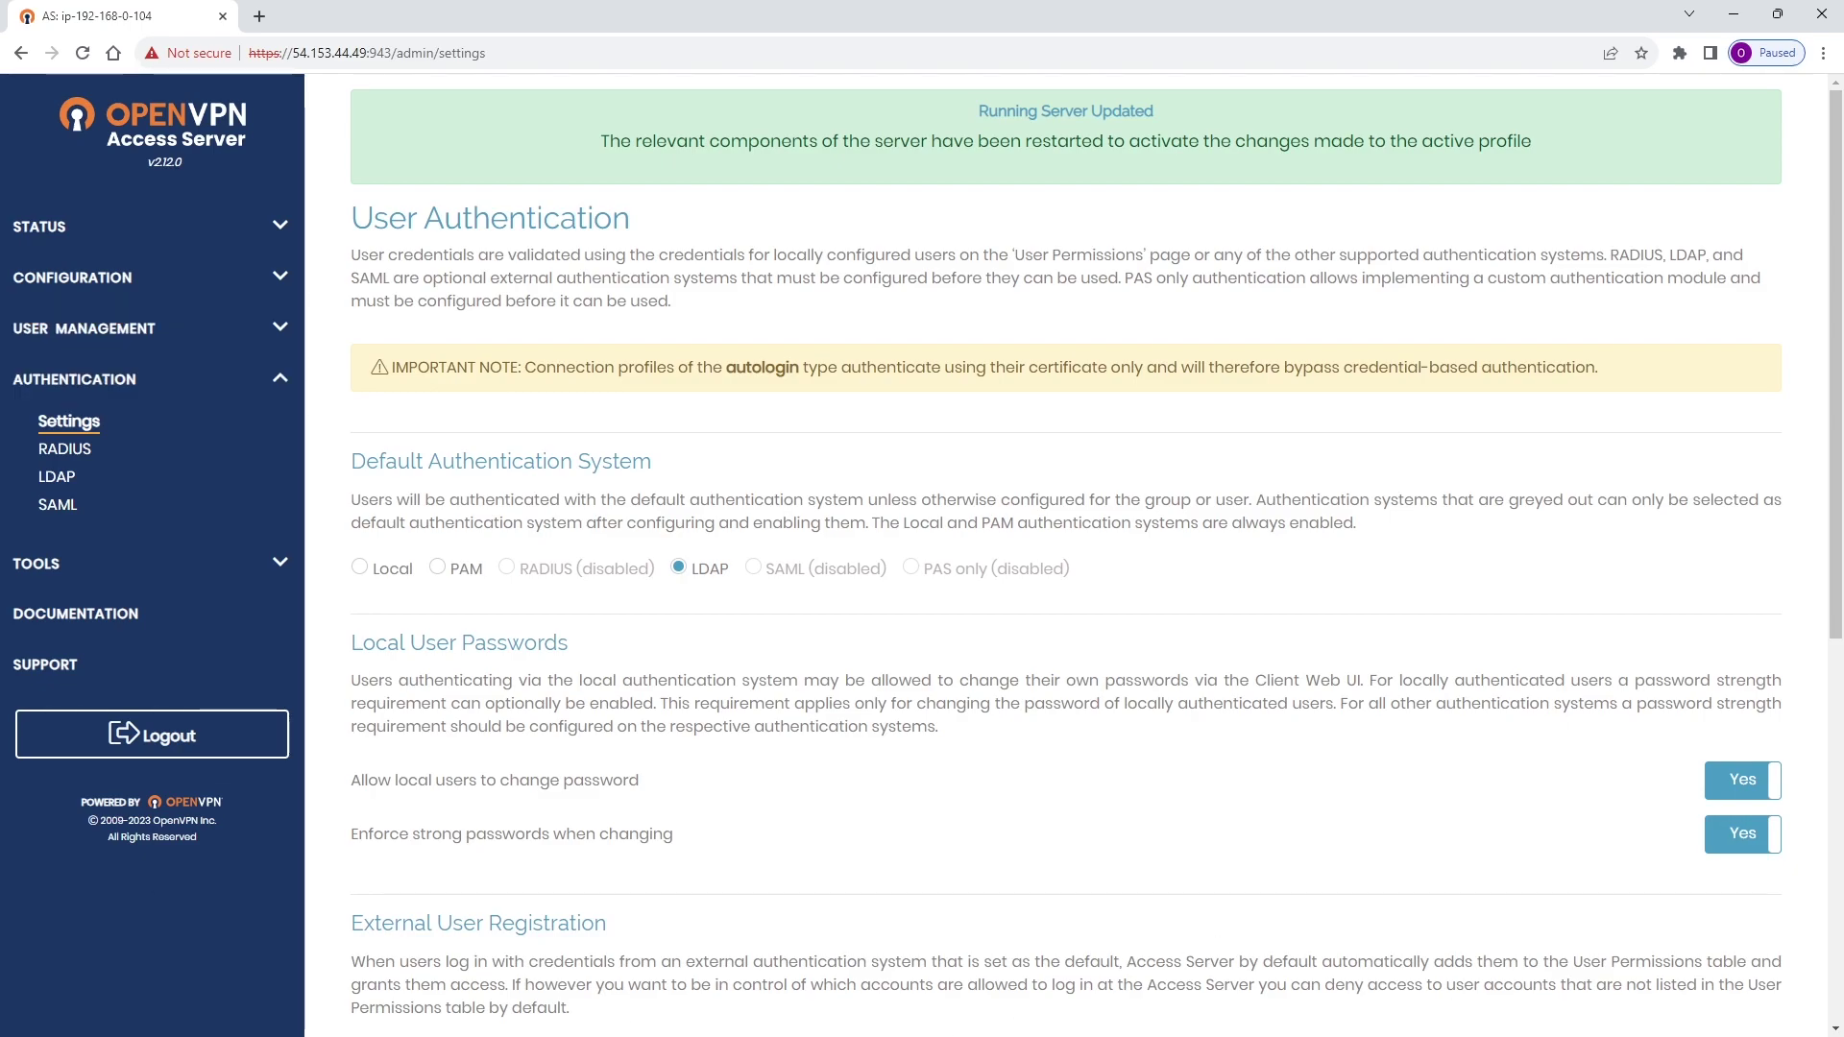
key("alt+Tab")
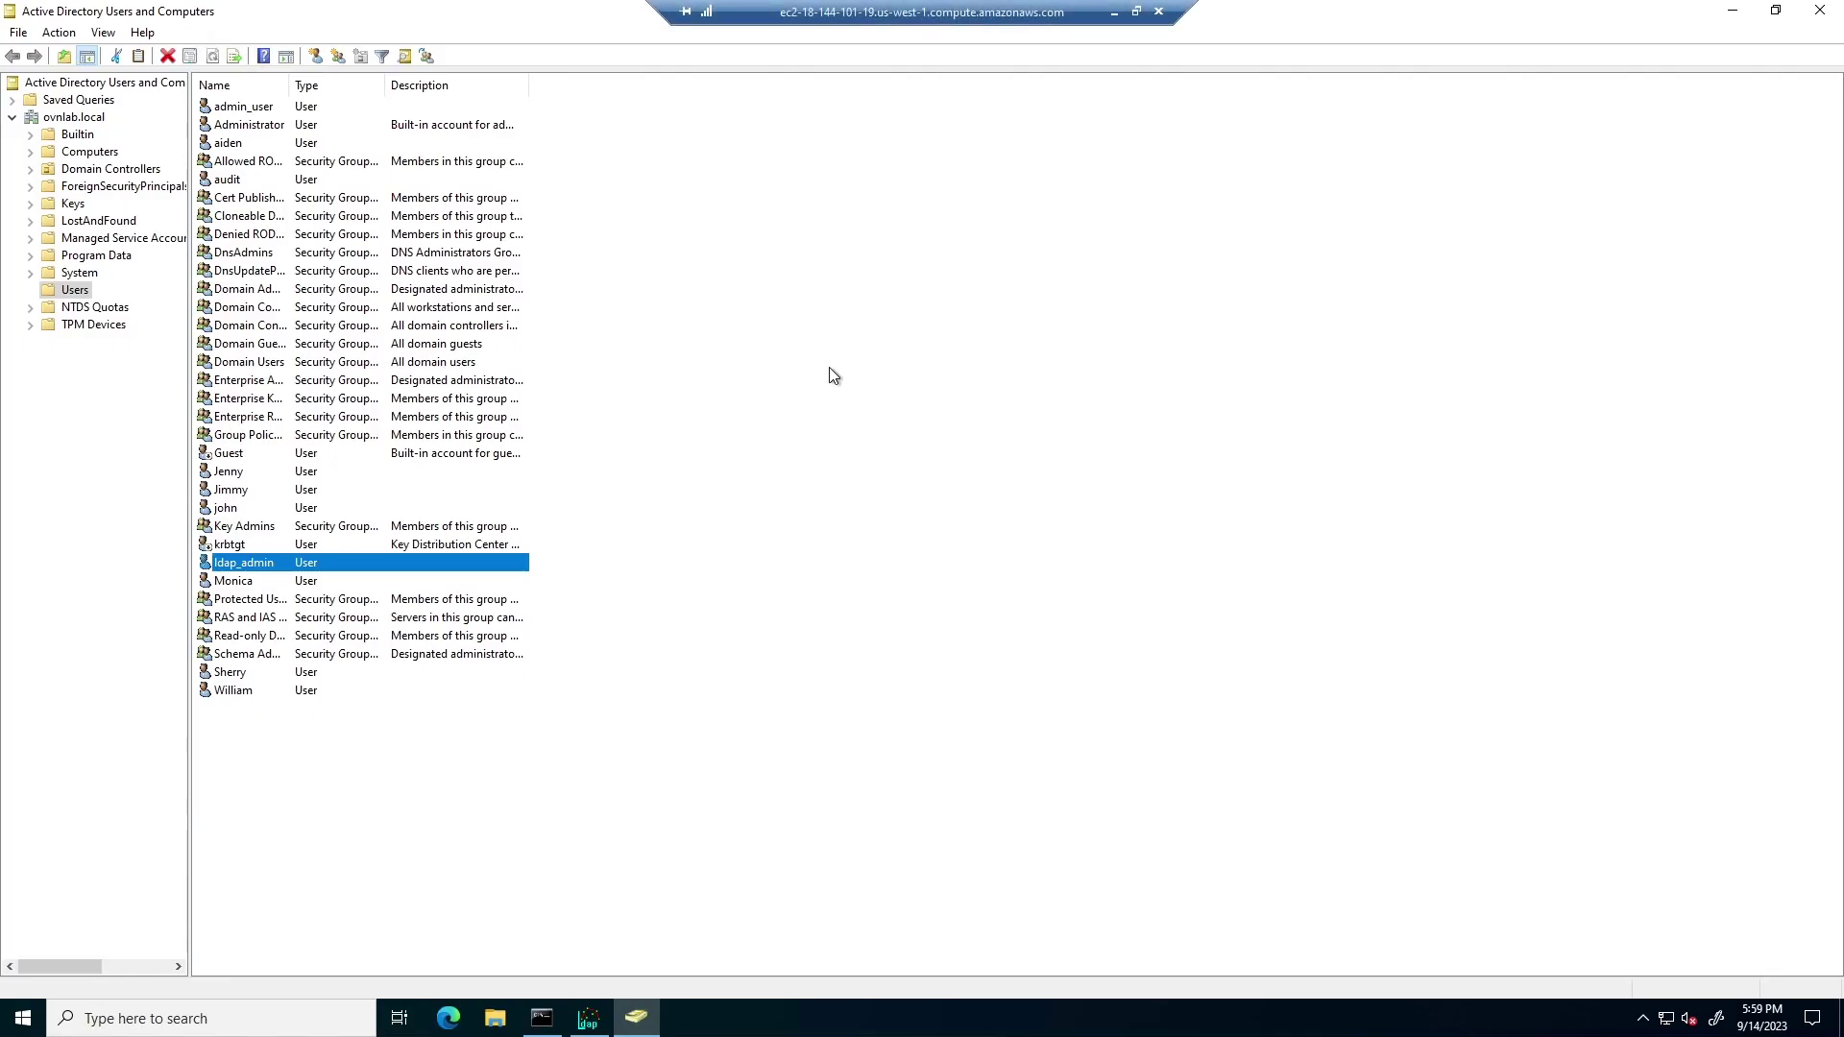
- Select the Jimmy user in the Users container, then highlight server name 54.153.44.49
left_click(229, 491)
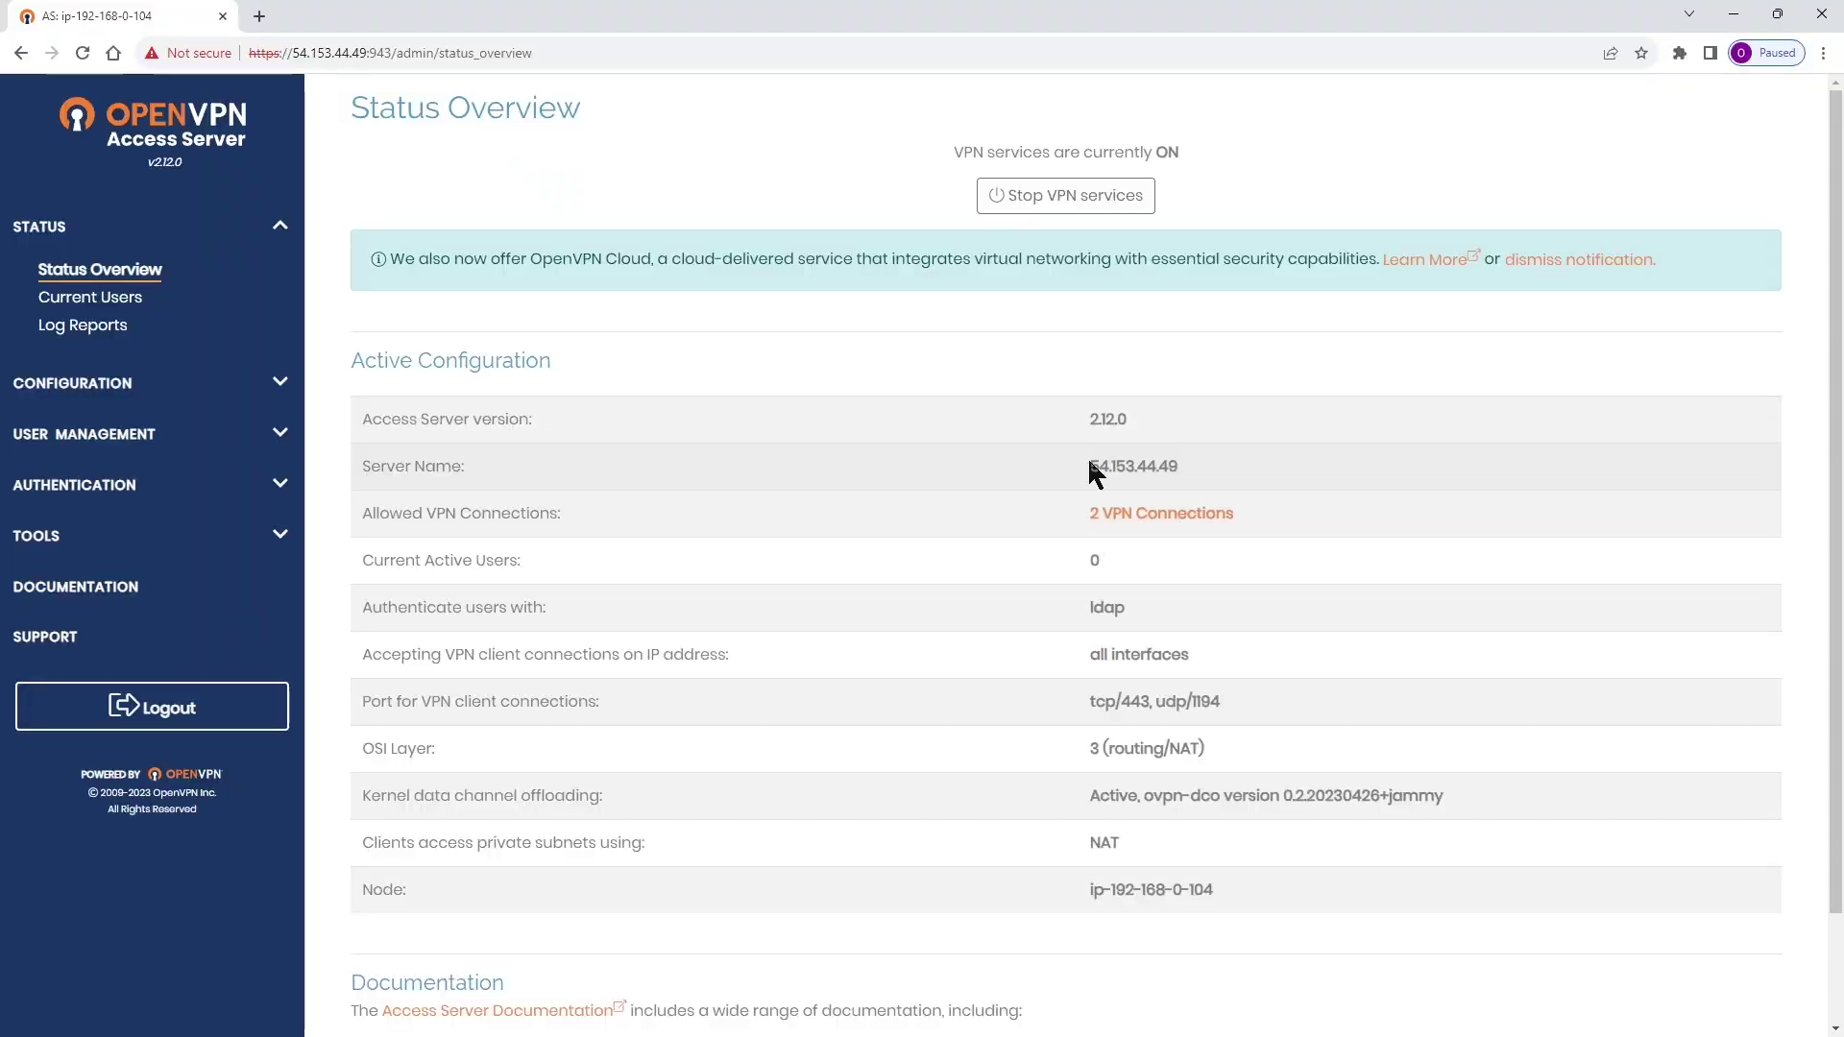
left_click_drag(1089, 459, 1181, 460)
- Open the User Permissions page under User Management in the admin sidebar
left_click(246, 434)
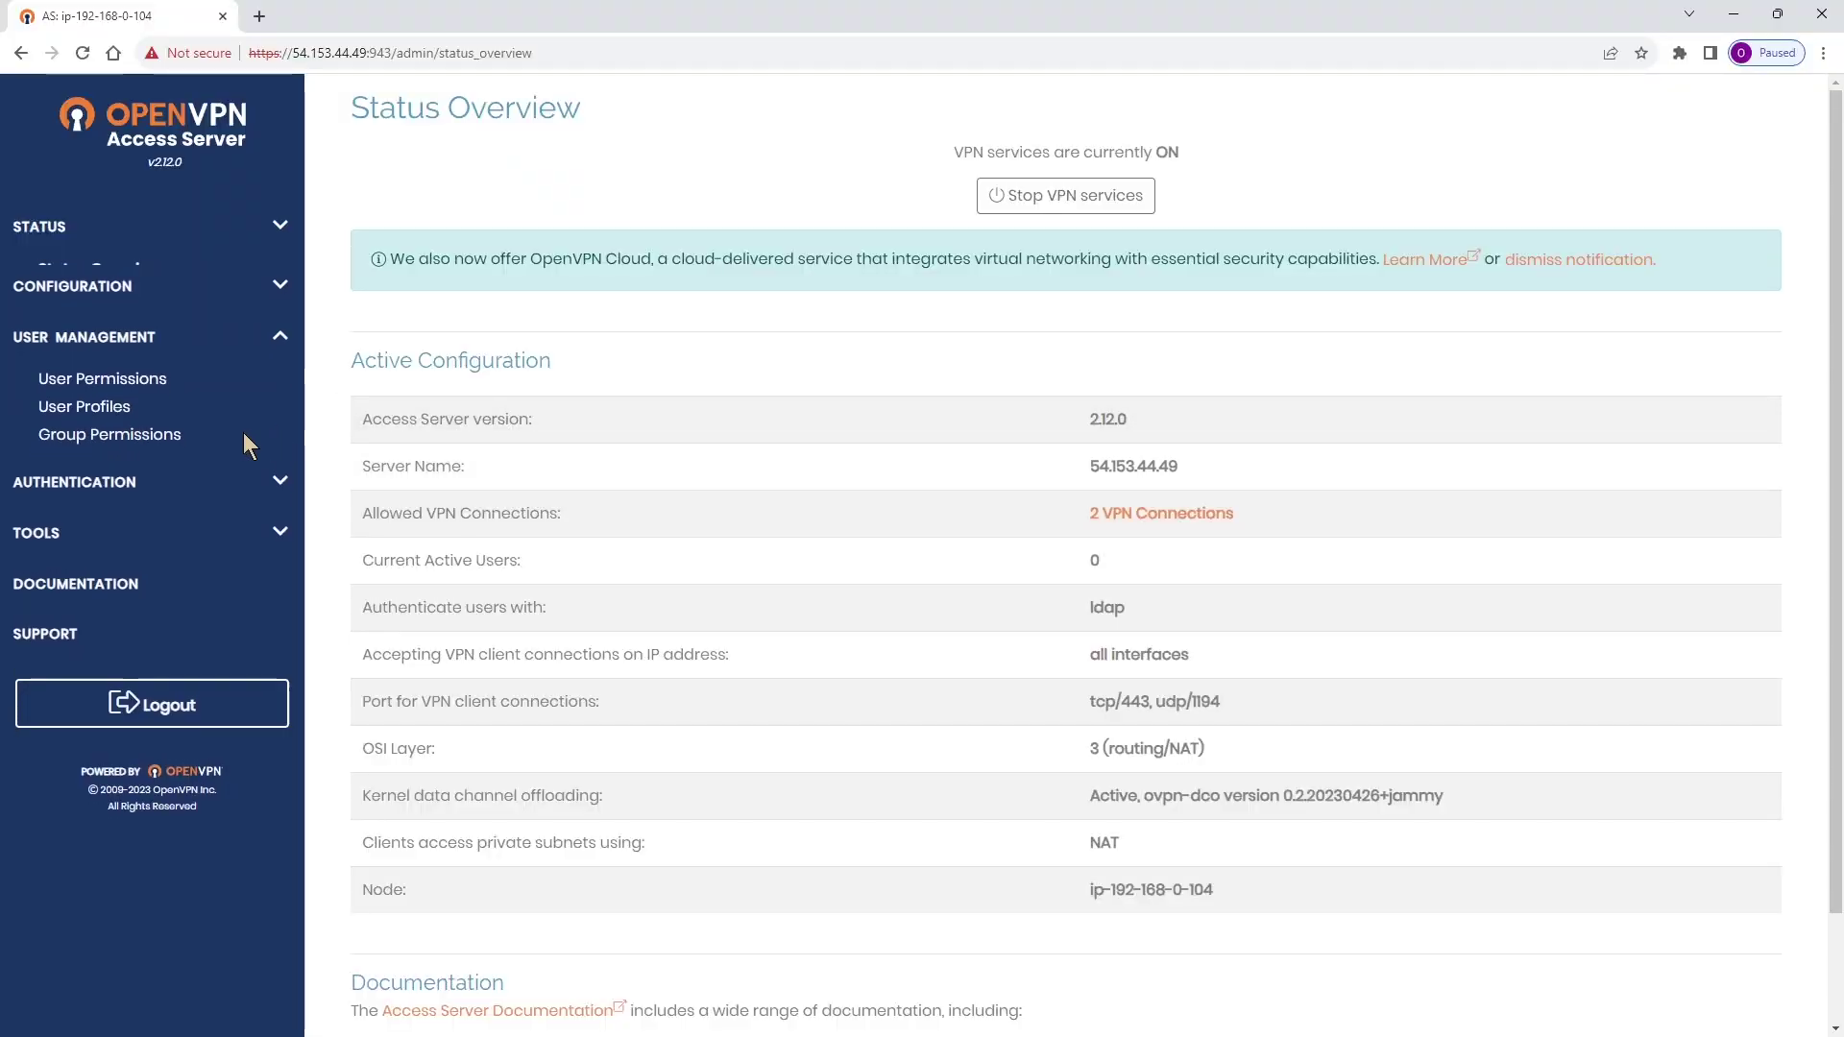
left_click(102, 378)
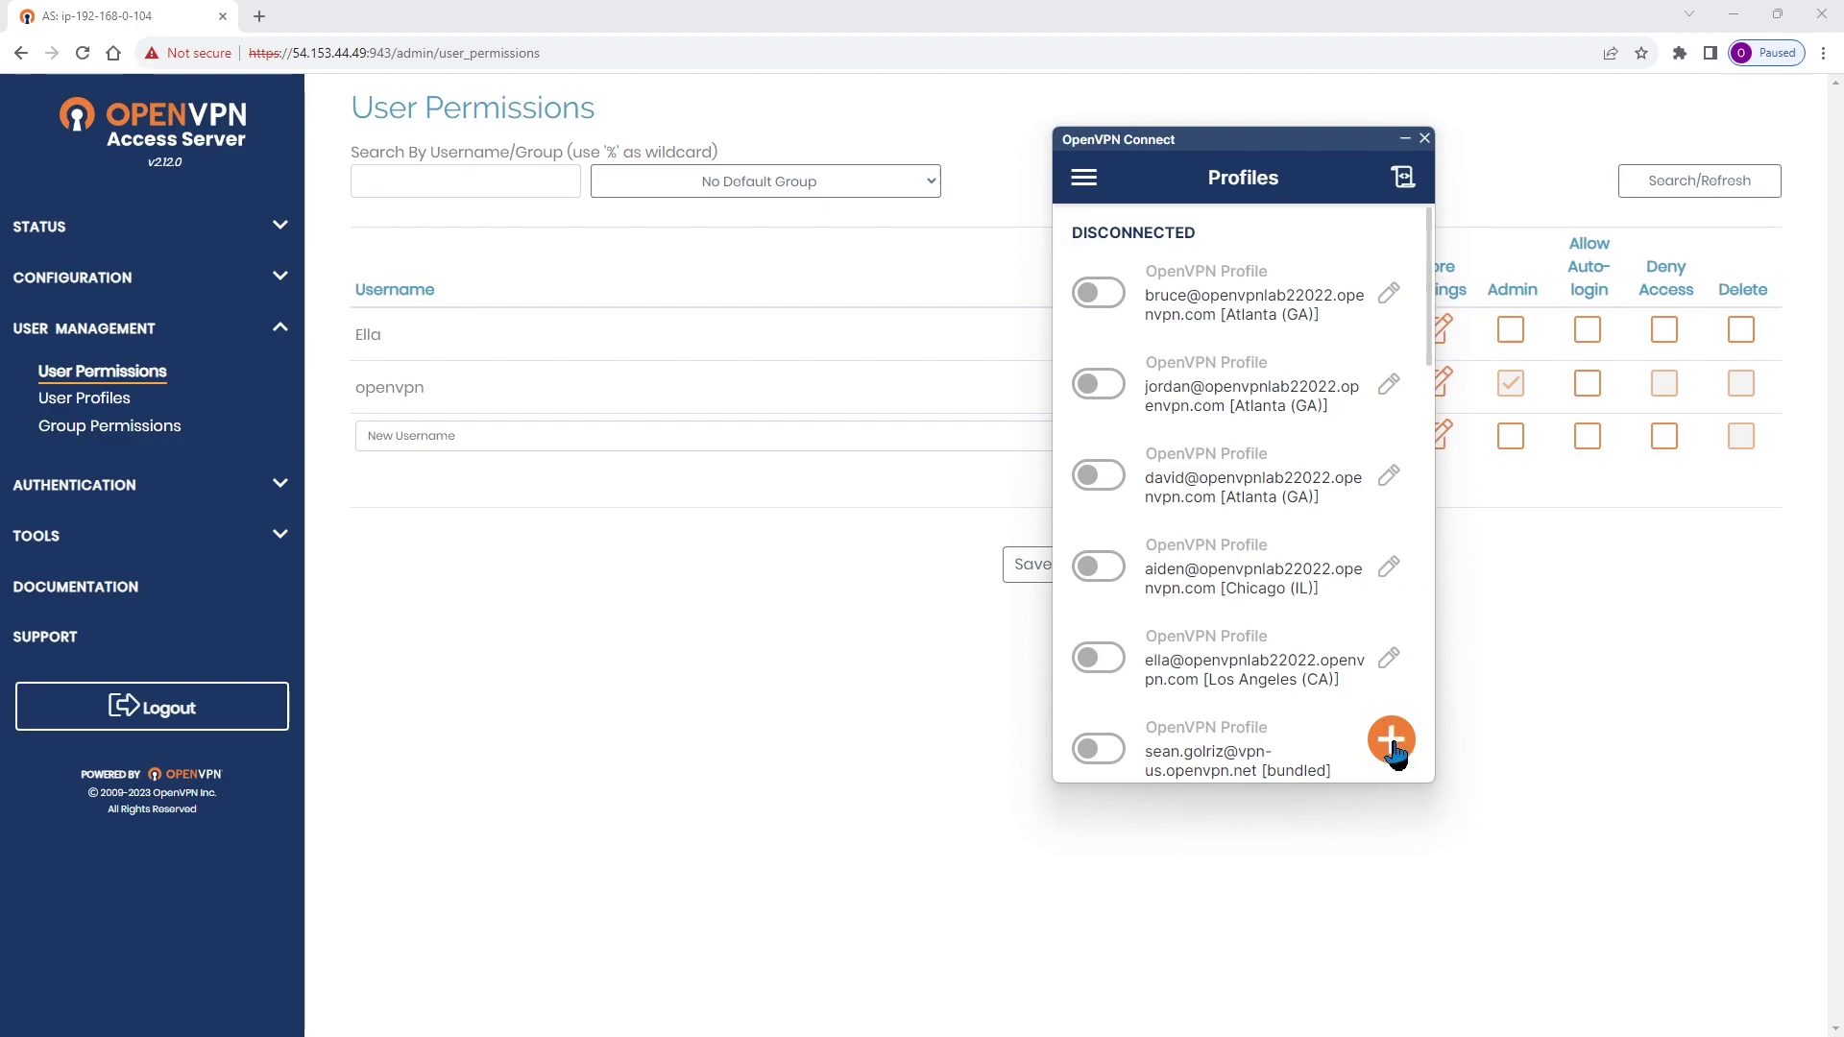
- Import a profile from server 54.153.44.49 using jimmy's username and password
left_click(1391, 740)
left_click_drag(1226, 142, 747, 204)
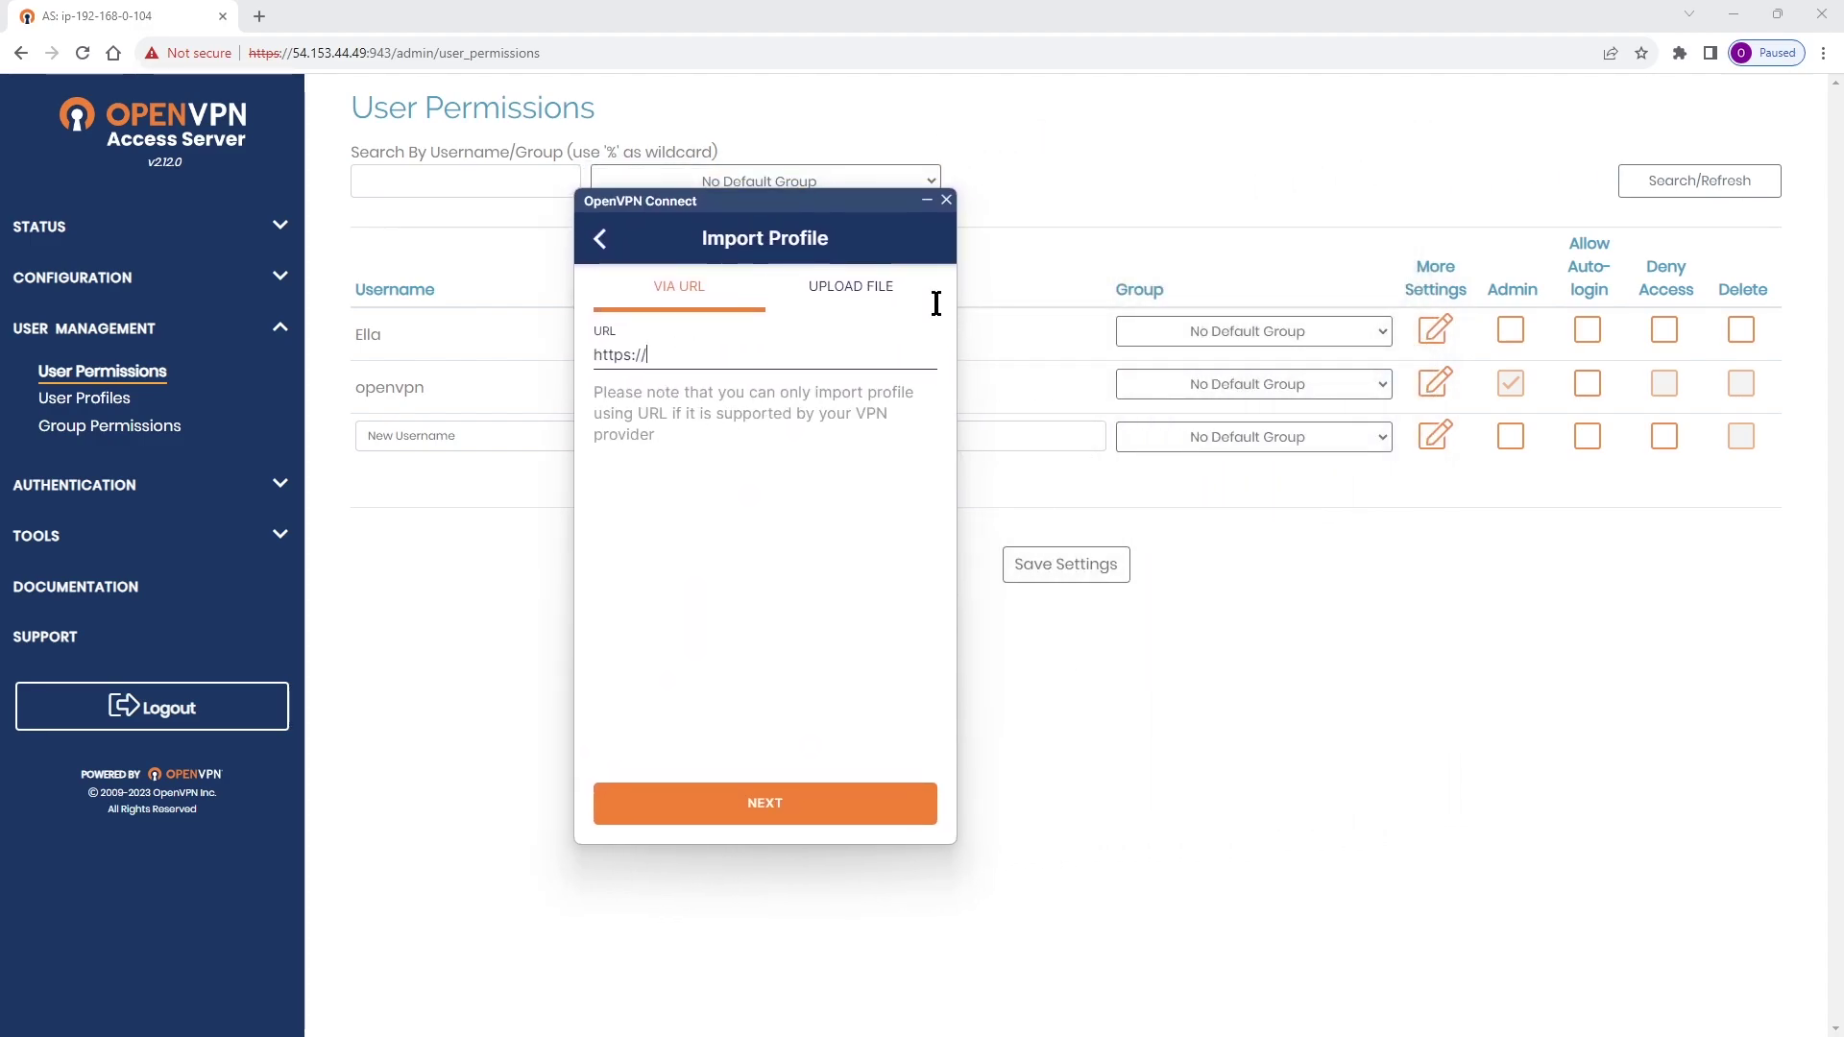
type("54.153.44.49")
key("Return")
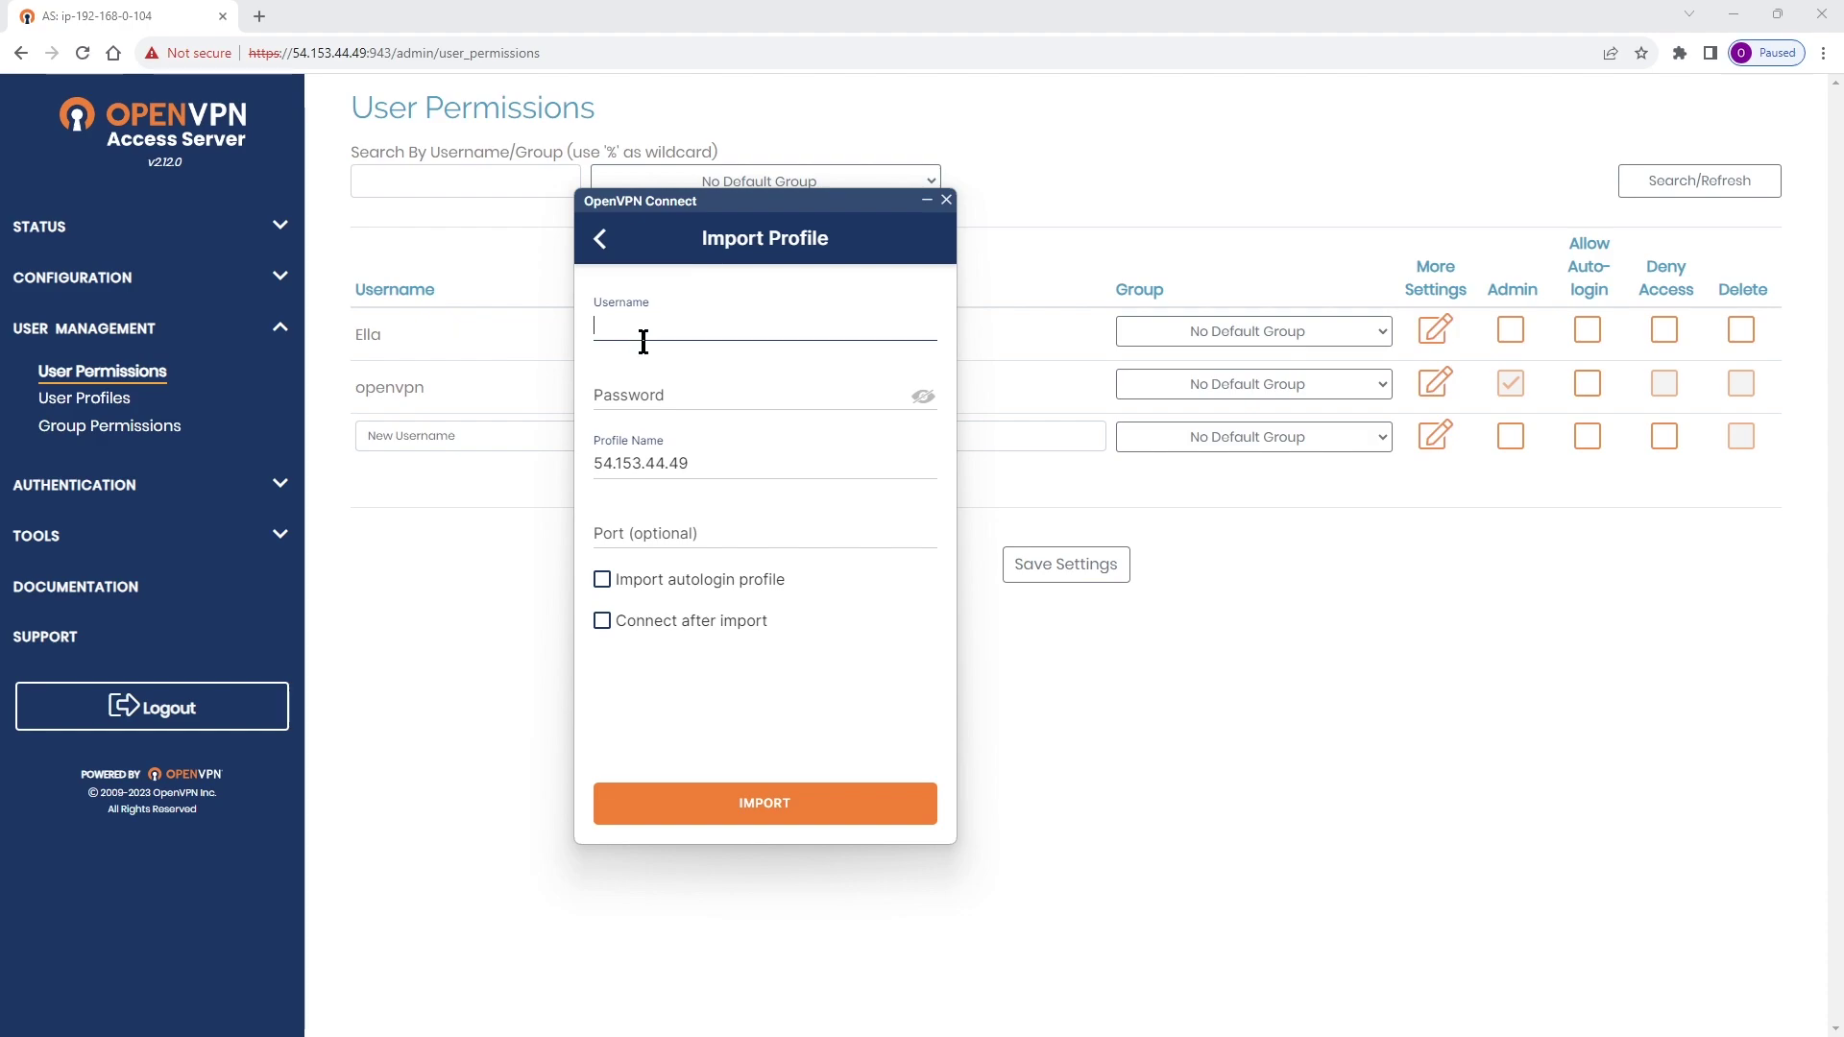
type("jimmy")
key("Tab")
type("*******")
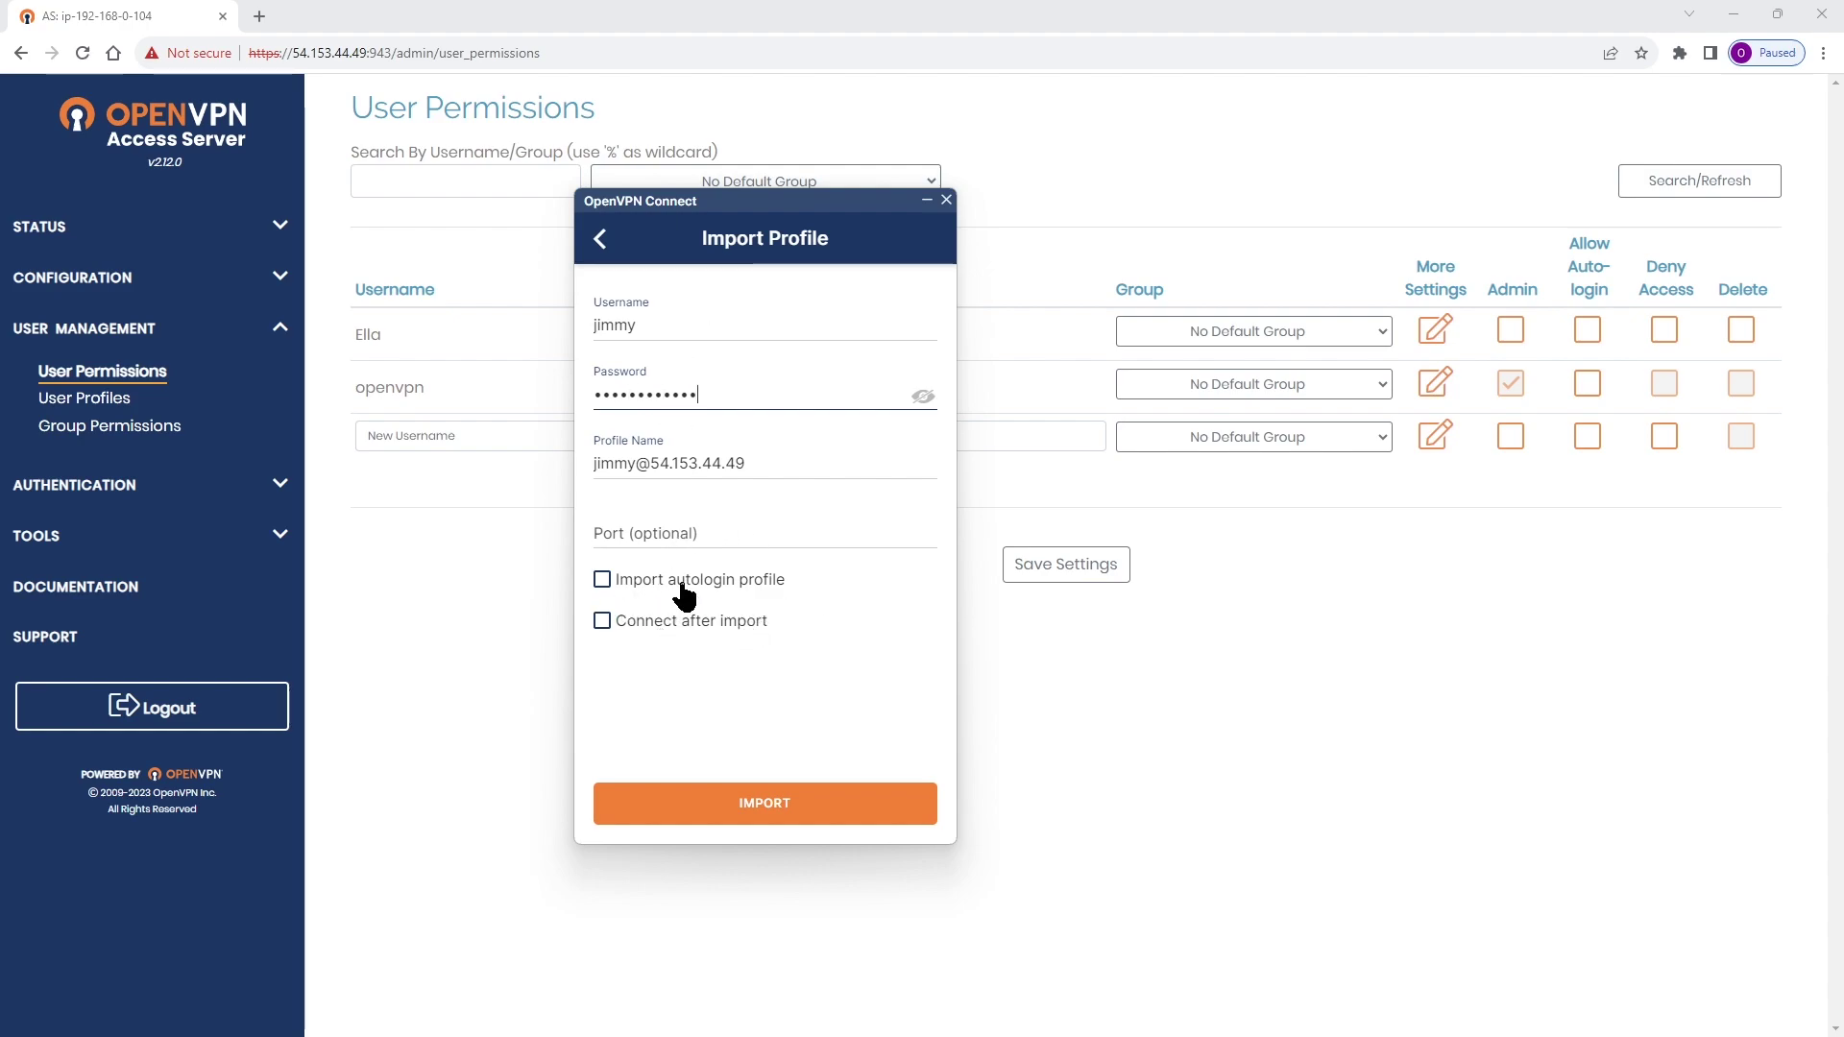
left_click(768, 816)
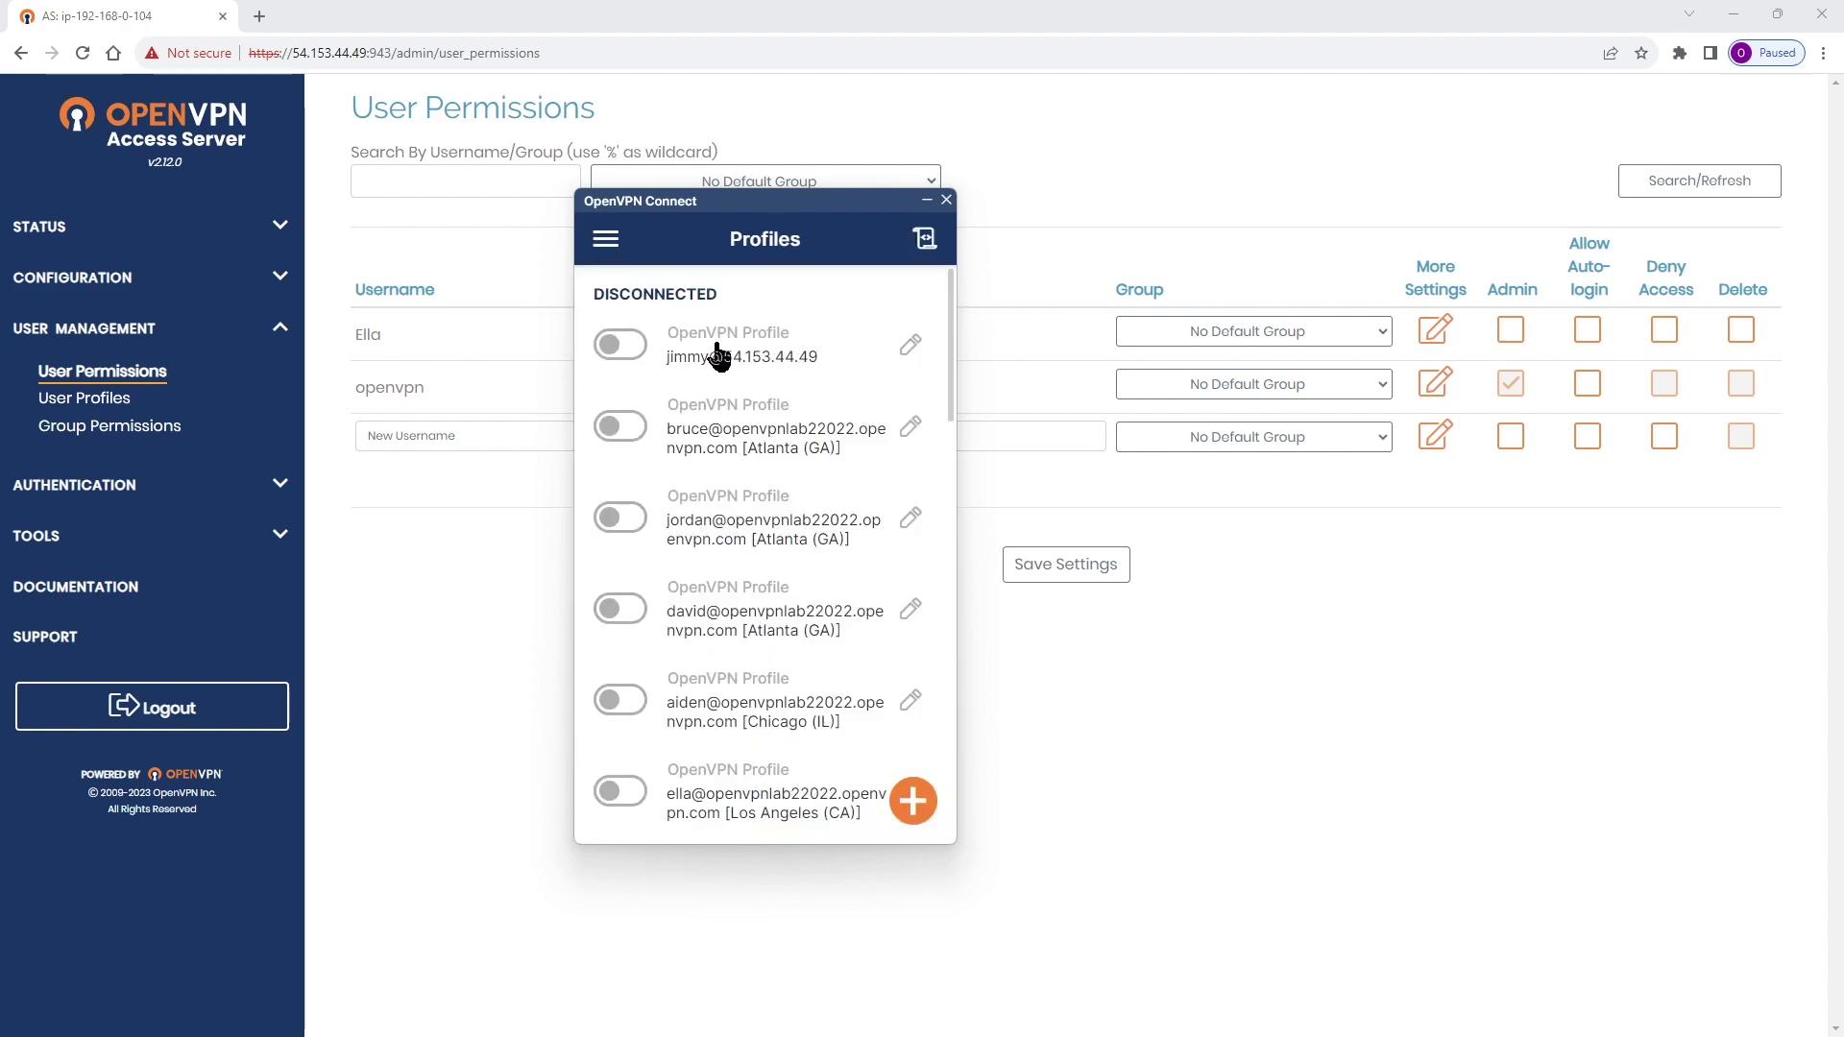
- Connect the jimmy profile with its password, then disconnect it and return to the admin page
left_click(648, 346)
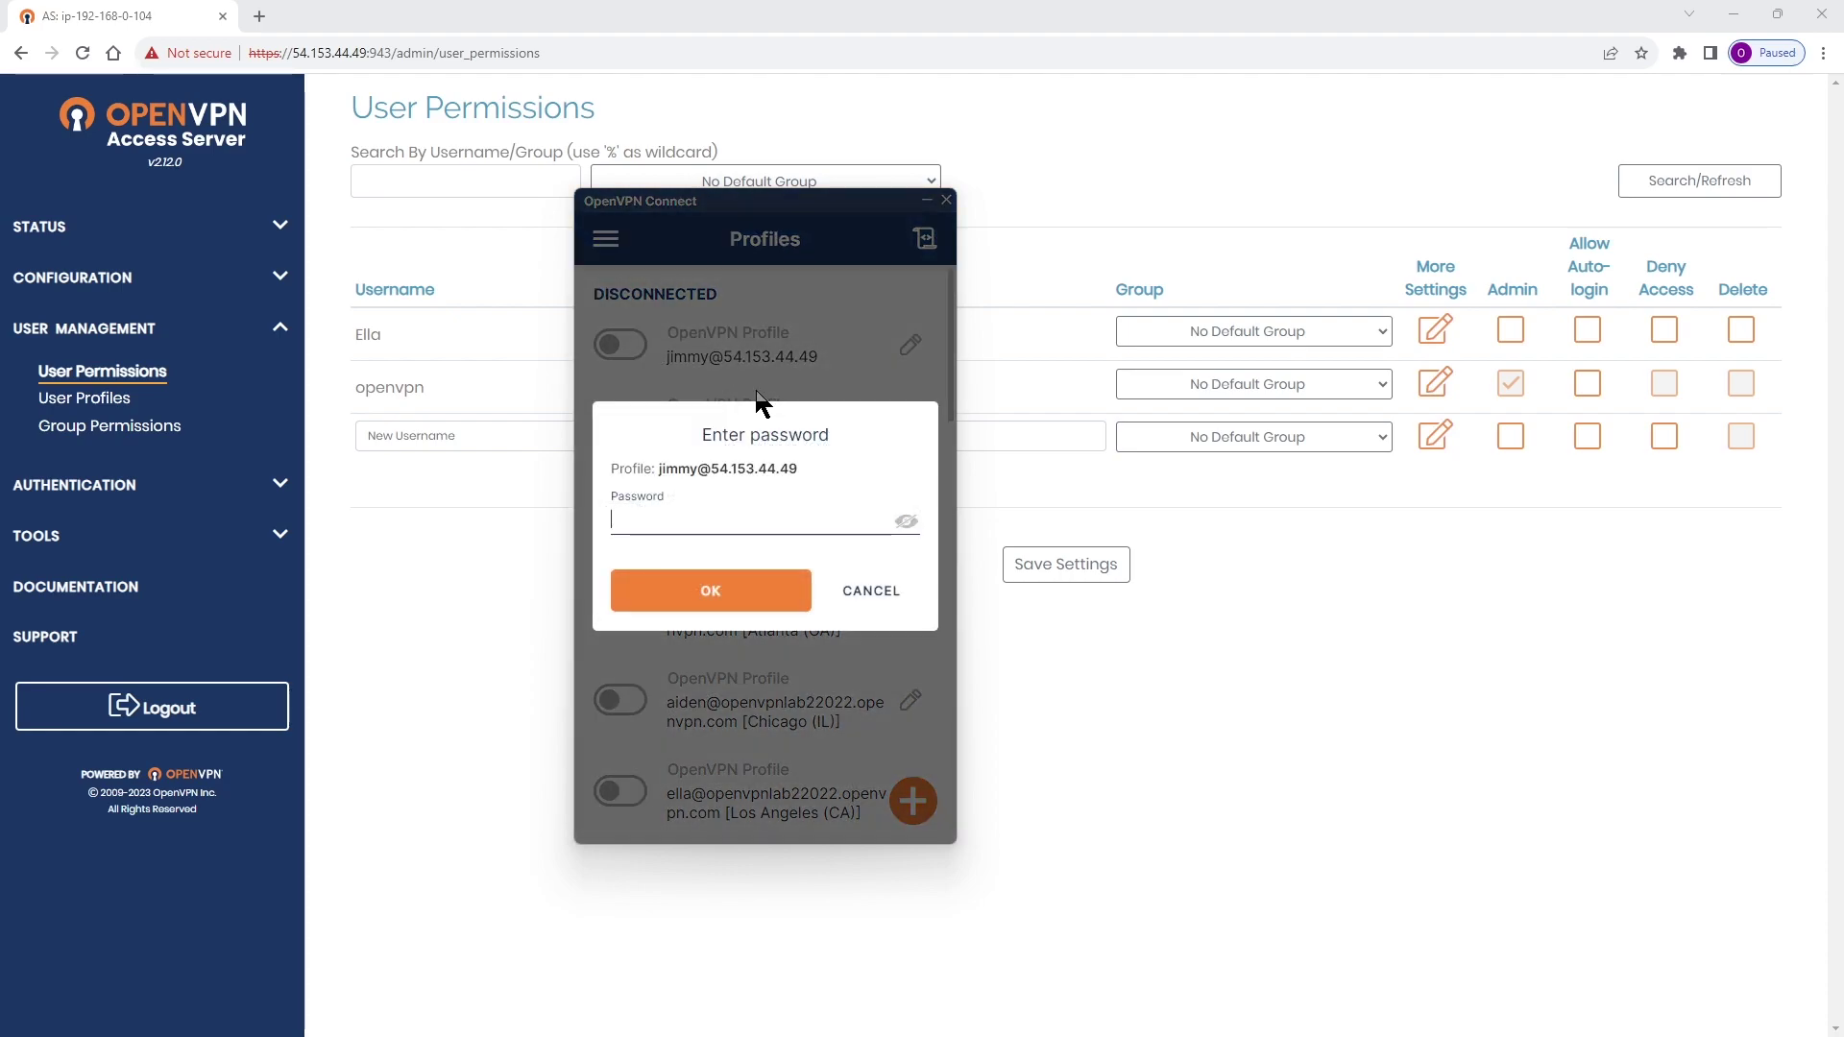
type("•••••••••")
left_click(690, 591)
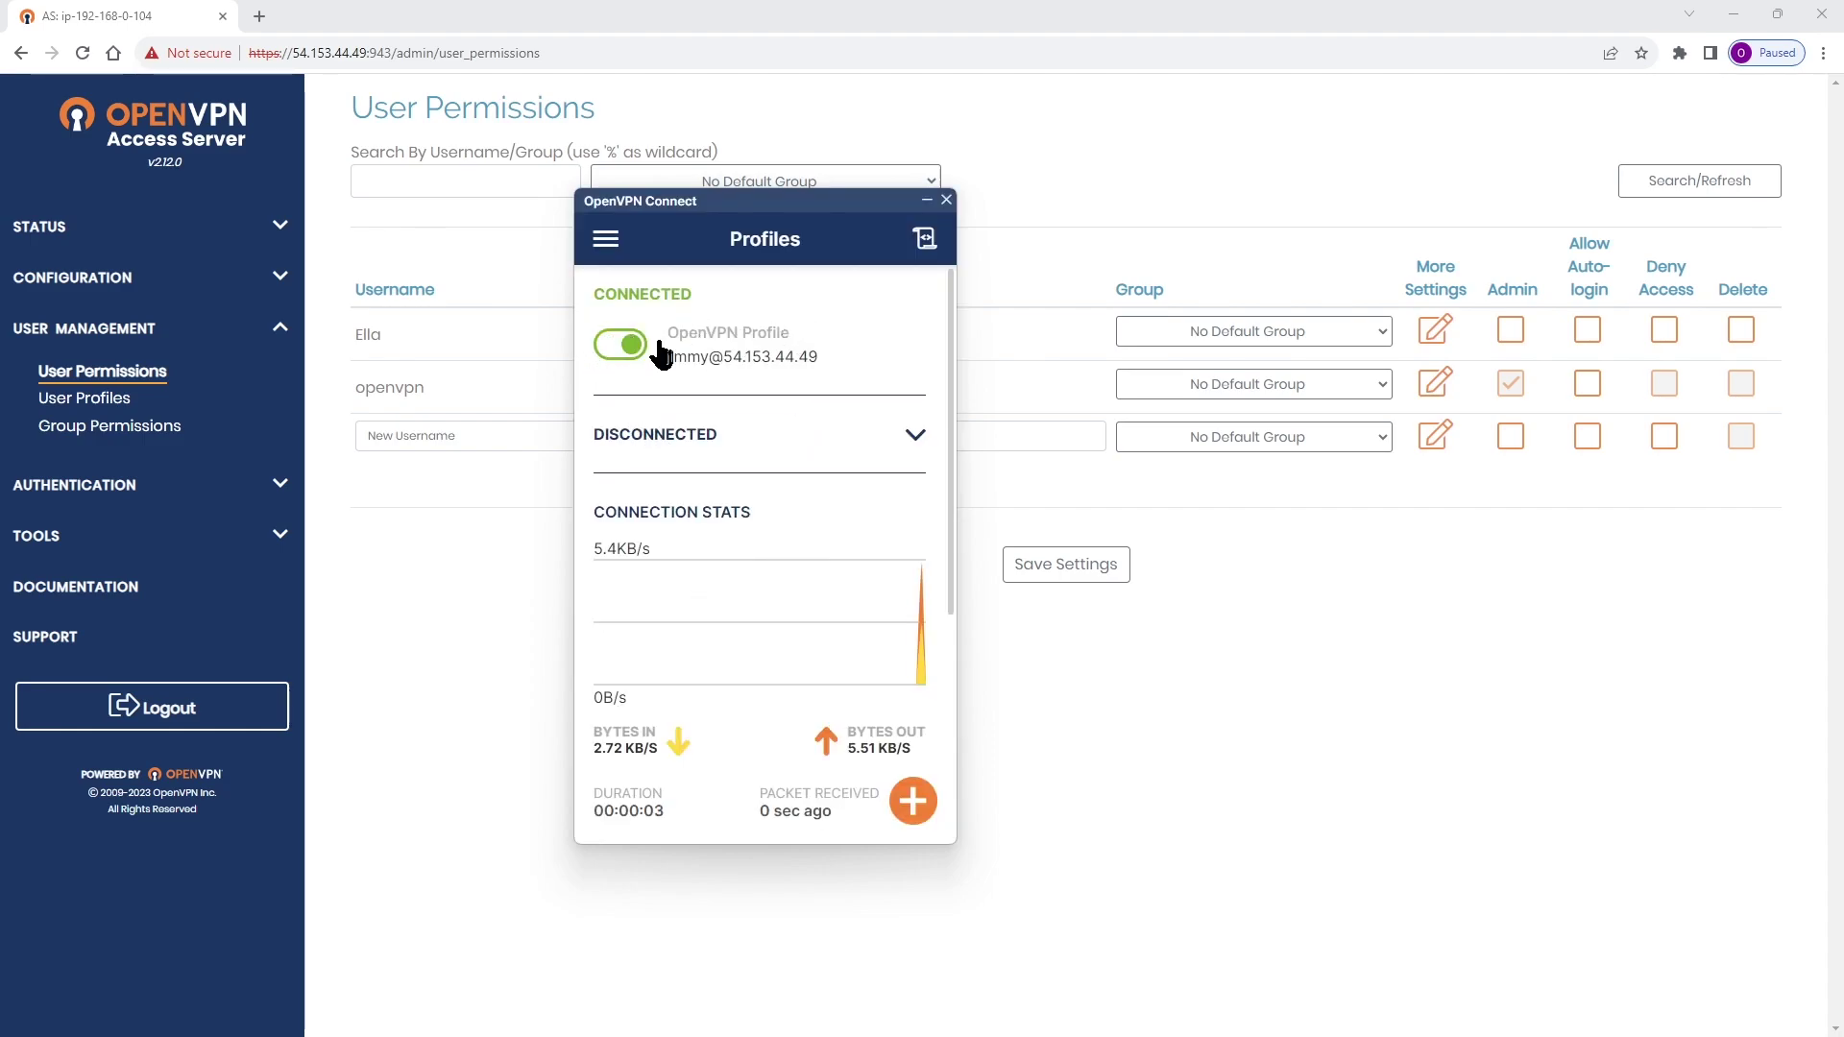
left_click_drag(769, 199, 1289, 180)
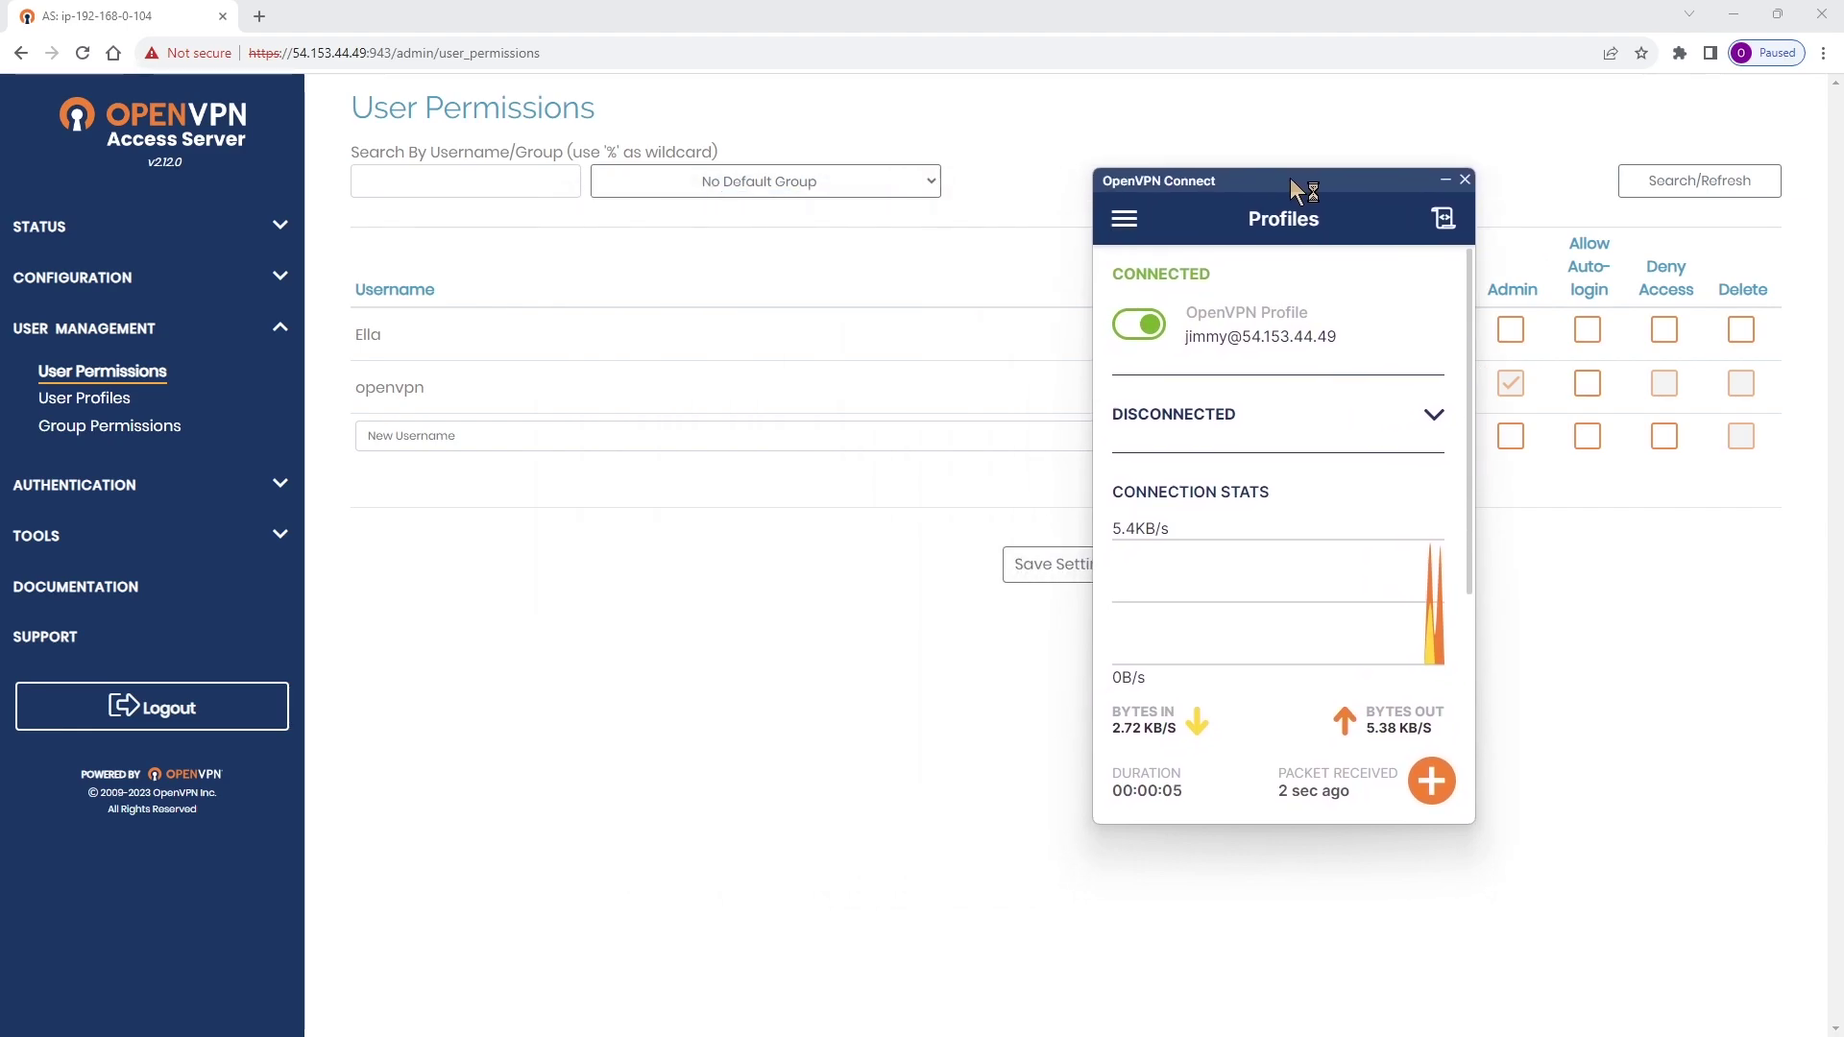
left_click(1129, 331)
left_click(625, 450)
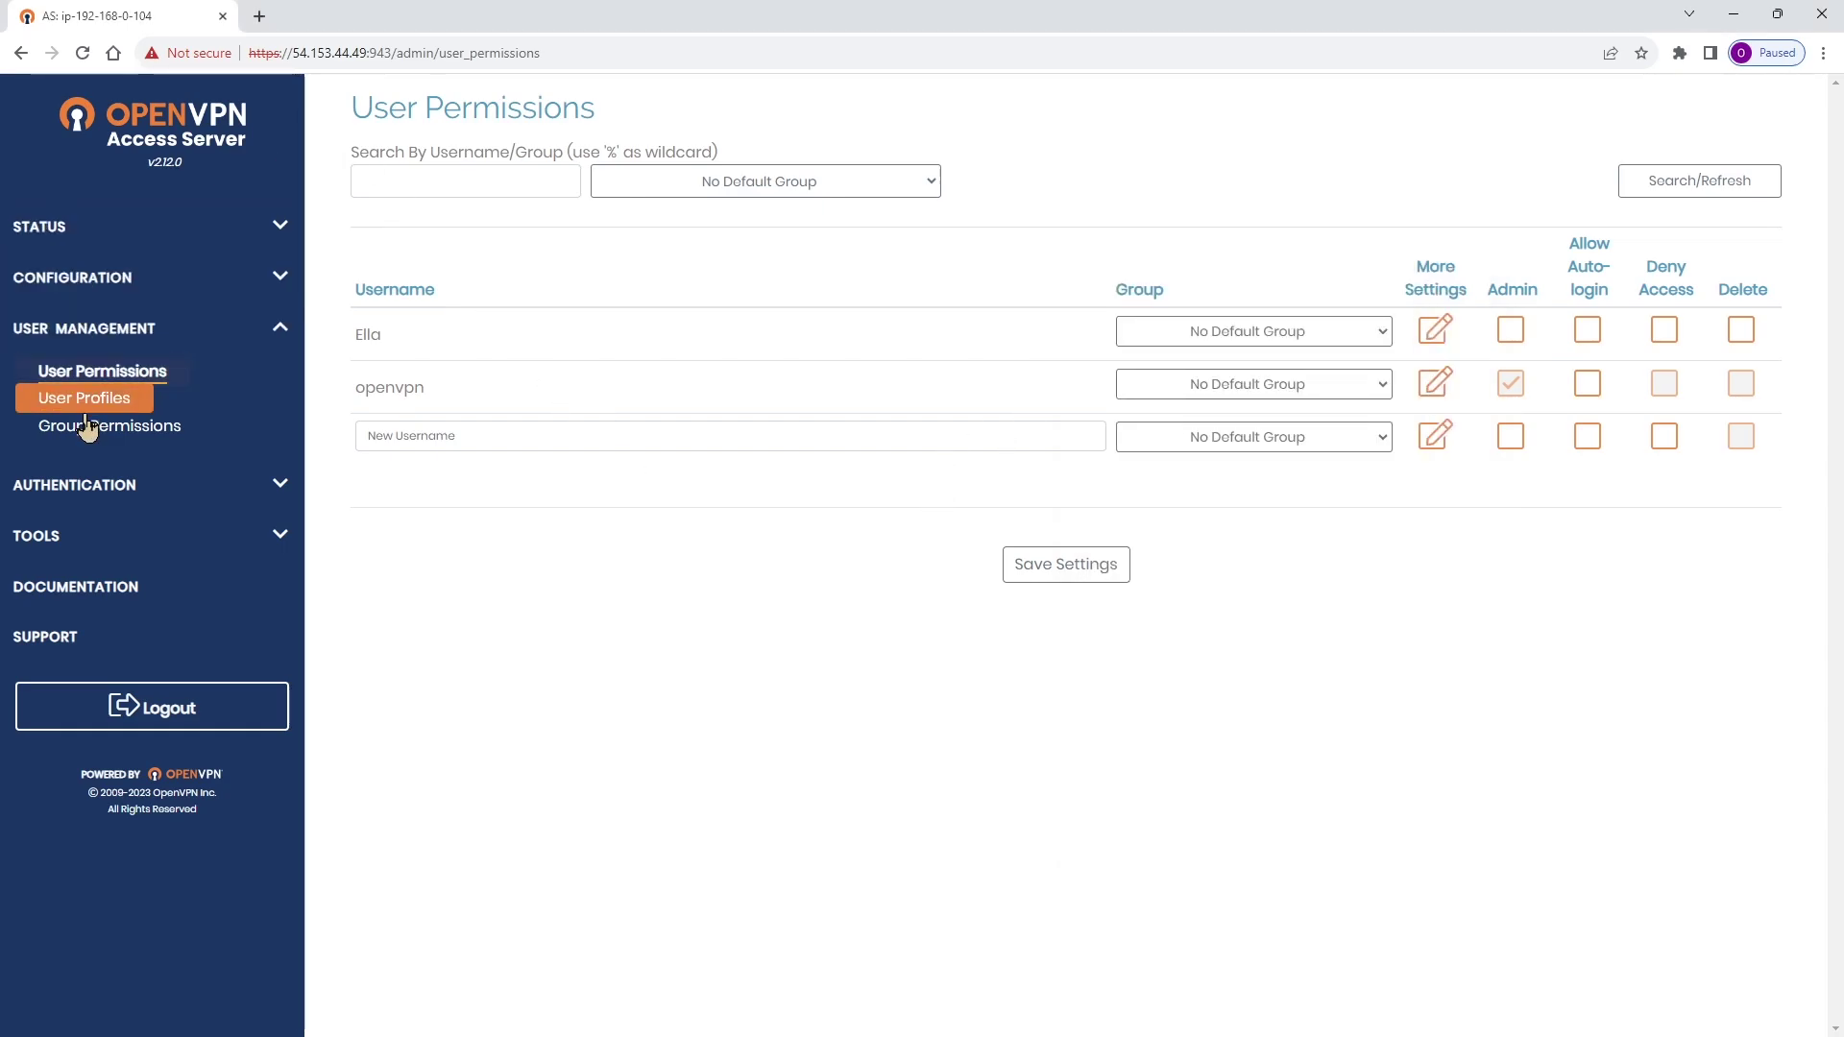
- Refresh User Permissions and expand jimmy's More Settings, showing authentication method Default (LDAP)
left_click(100, 372)
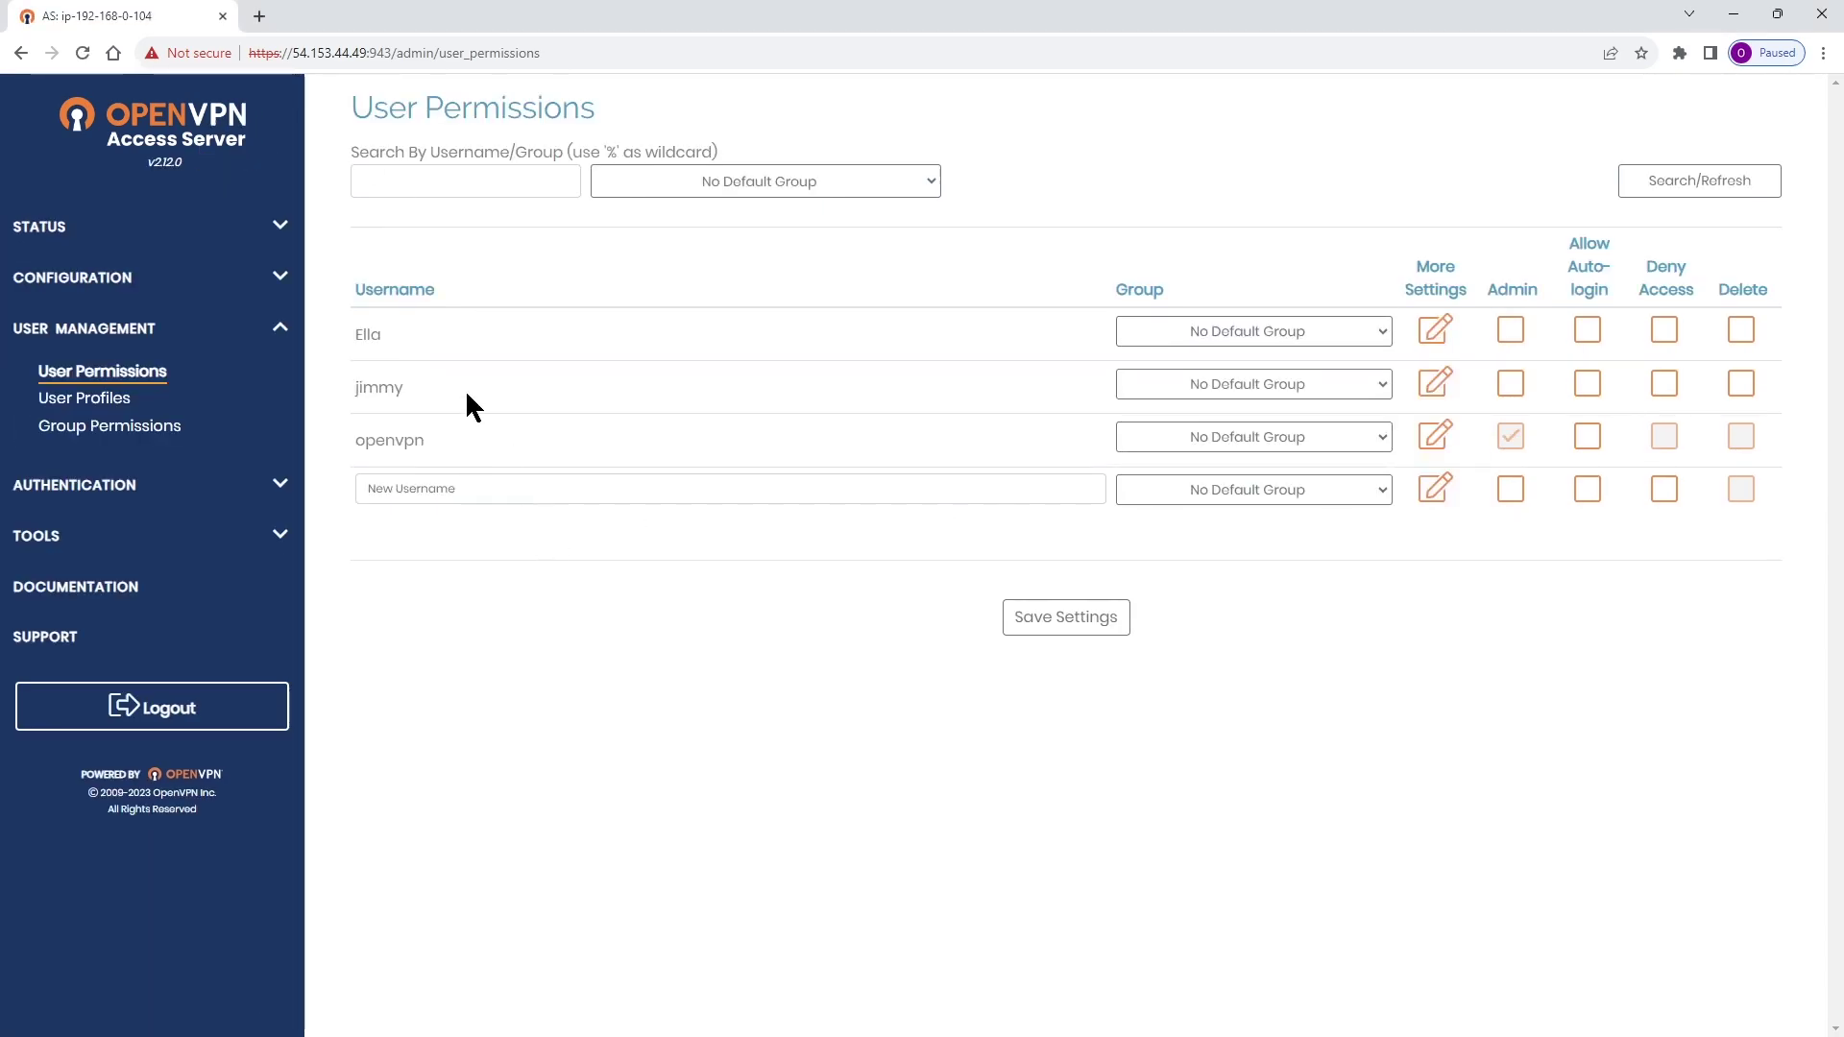
left_click_drag(351, 387, 407, 387)
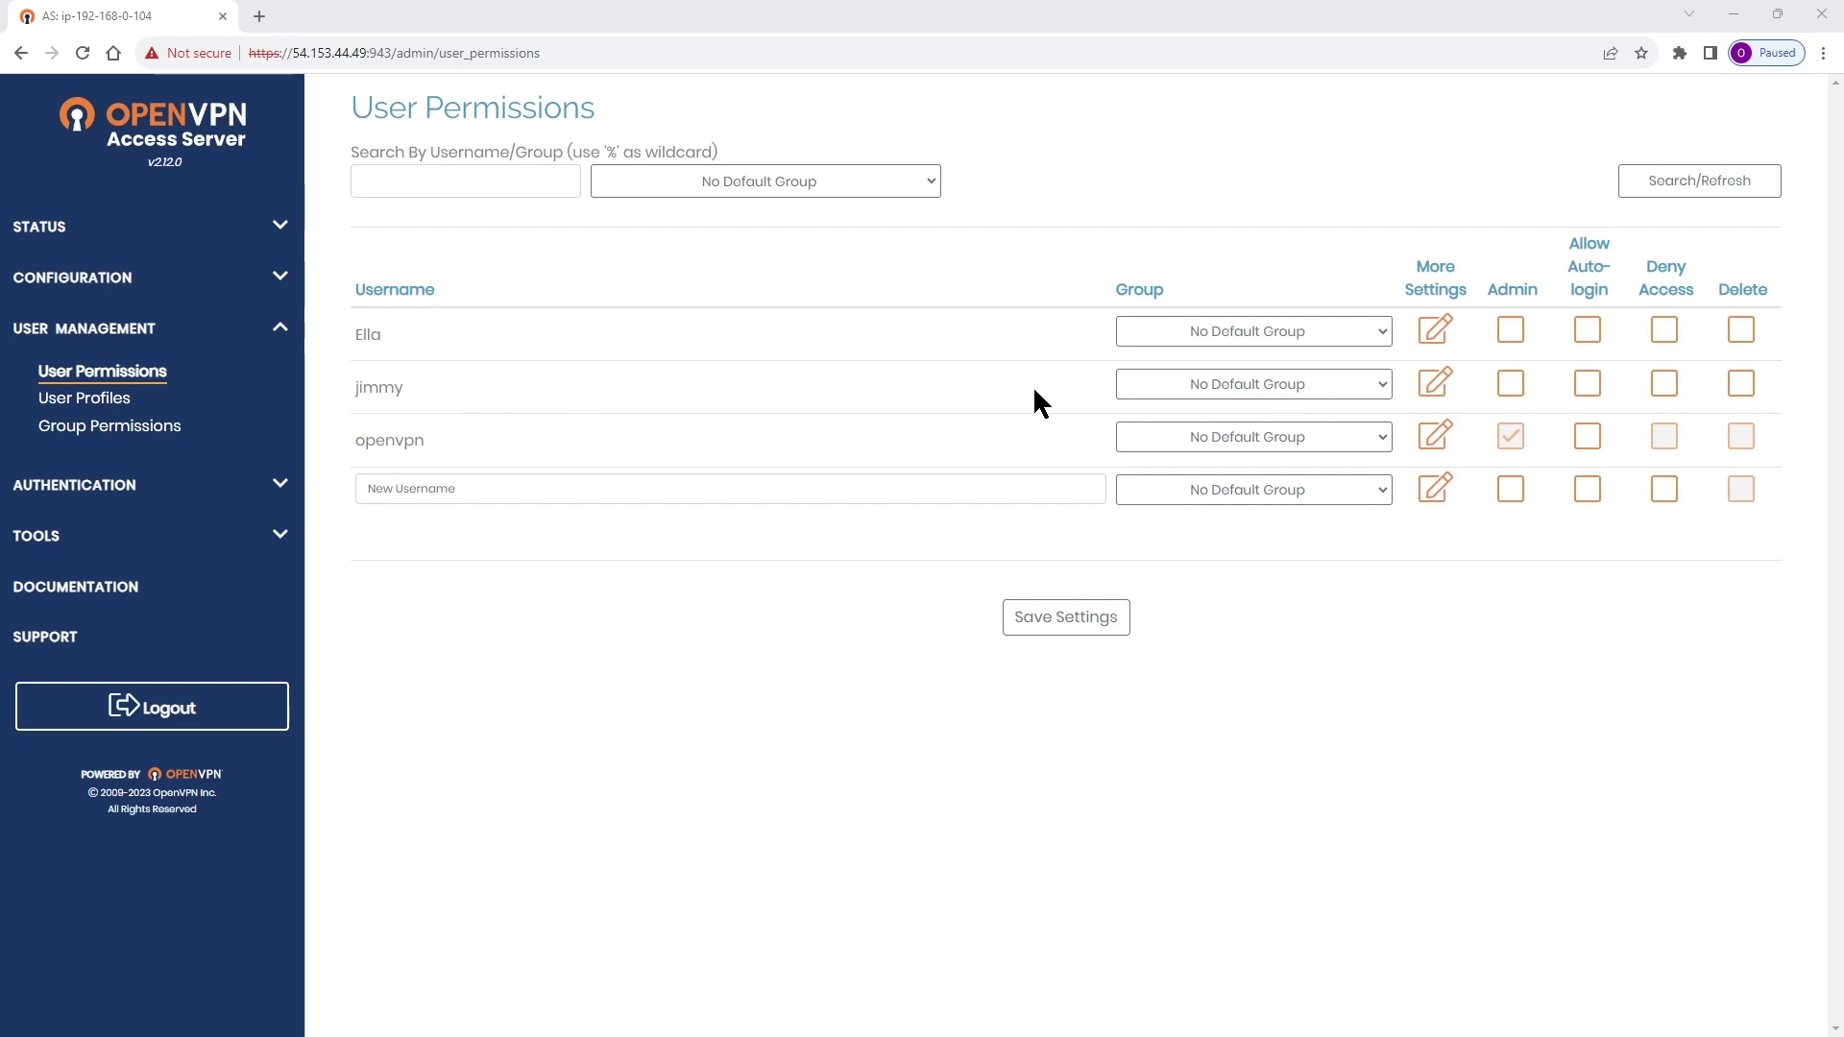
left_click(1435, 383)
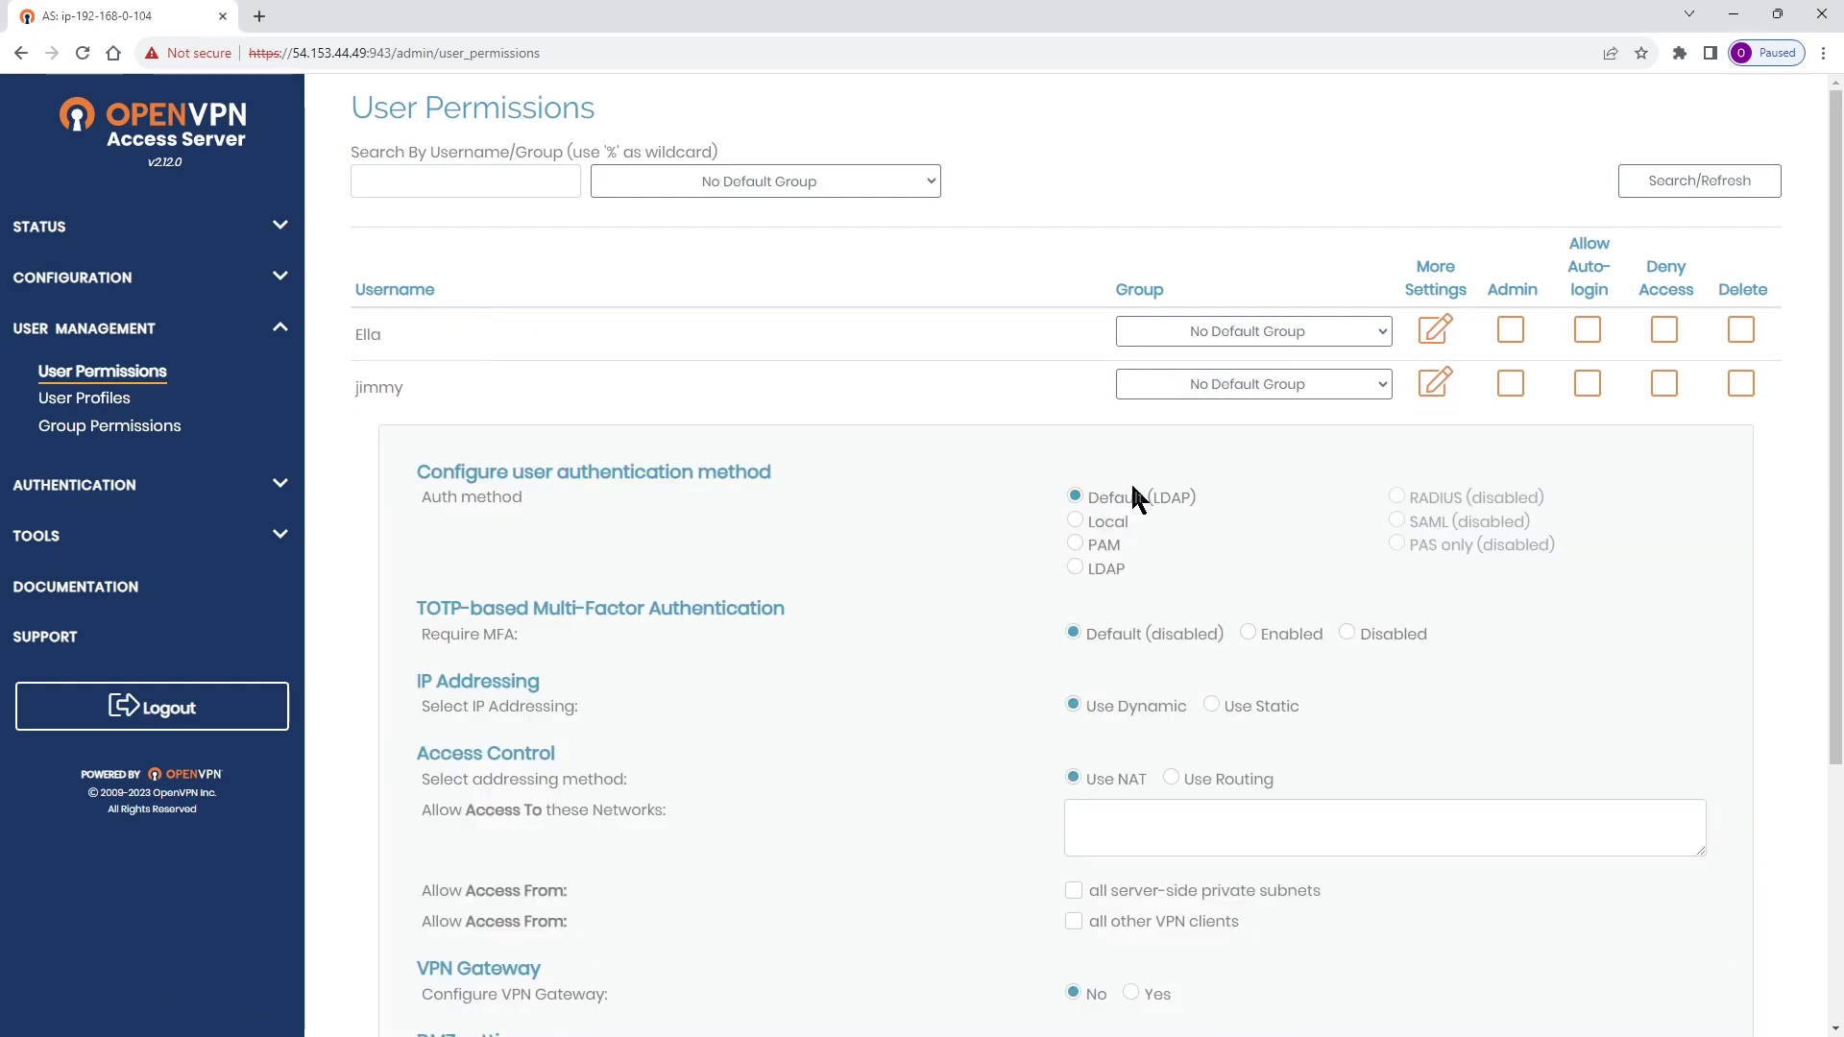
left_click_drag(430, 472, 774, 471)
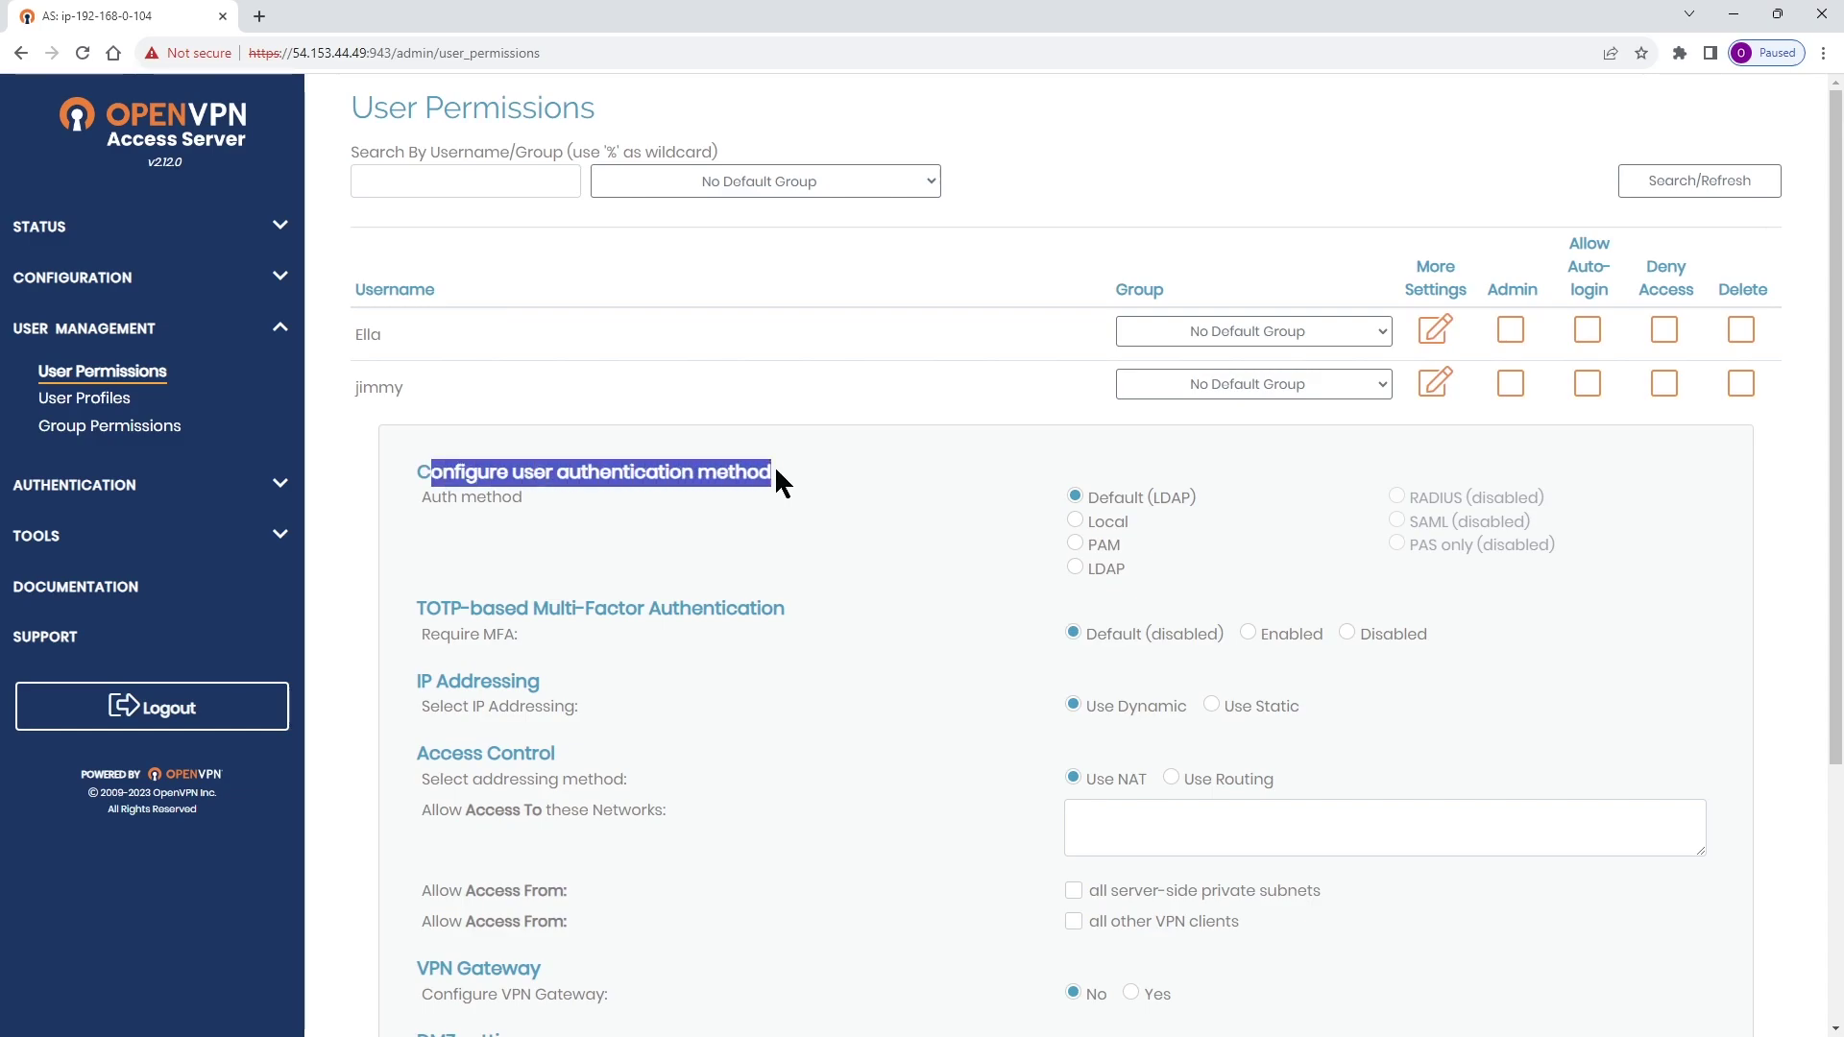
left_click_drag(1195, 497, 1173, 502)
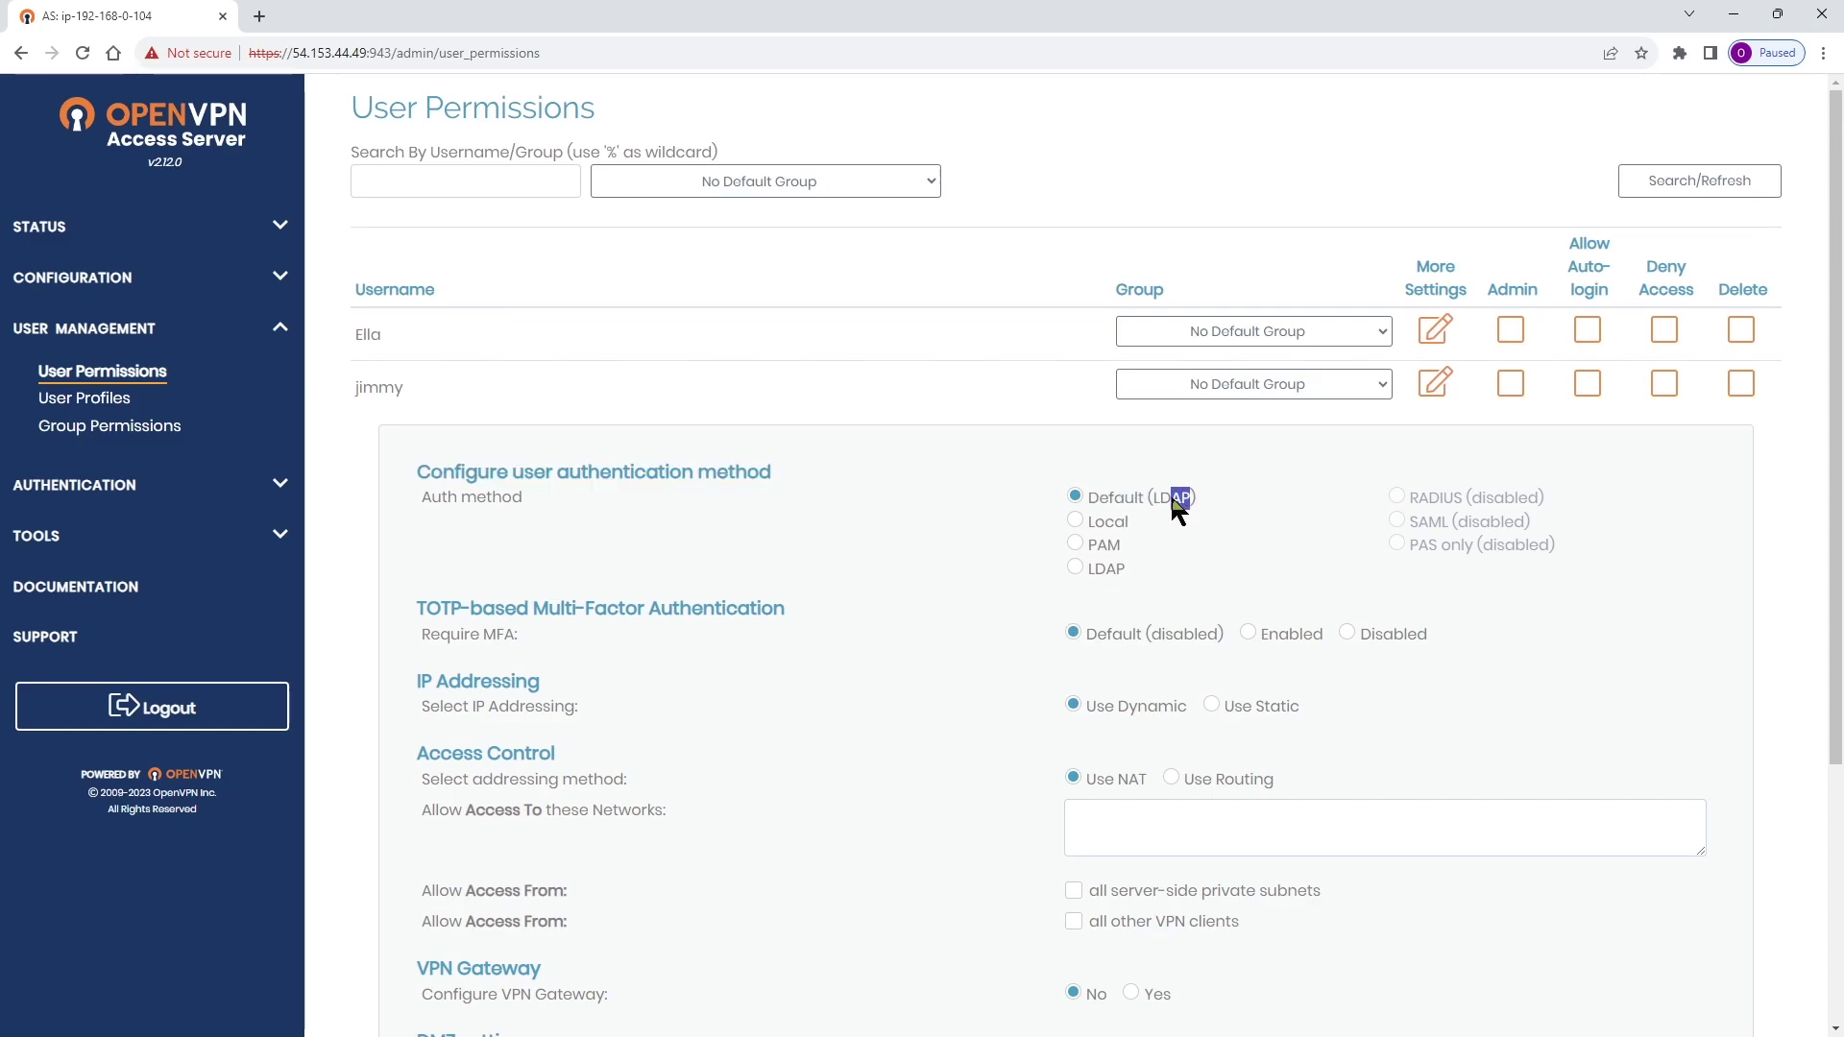
left_click(1152, 498)
key("alt+Tab")
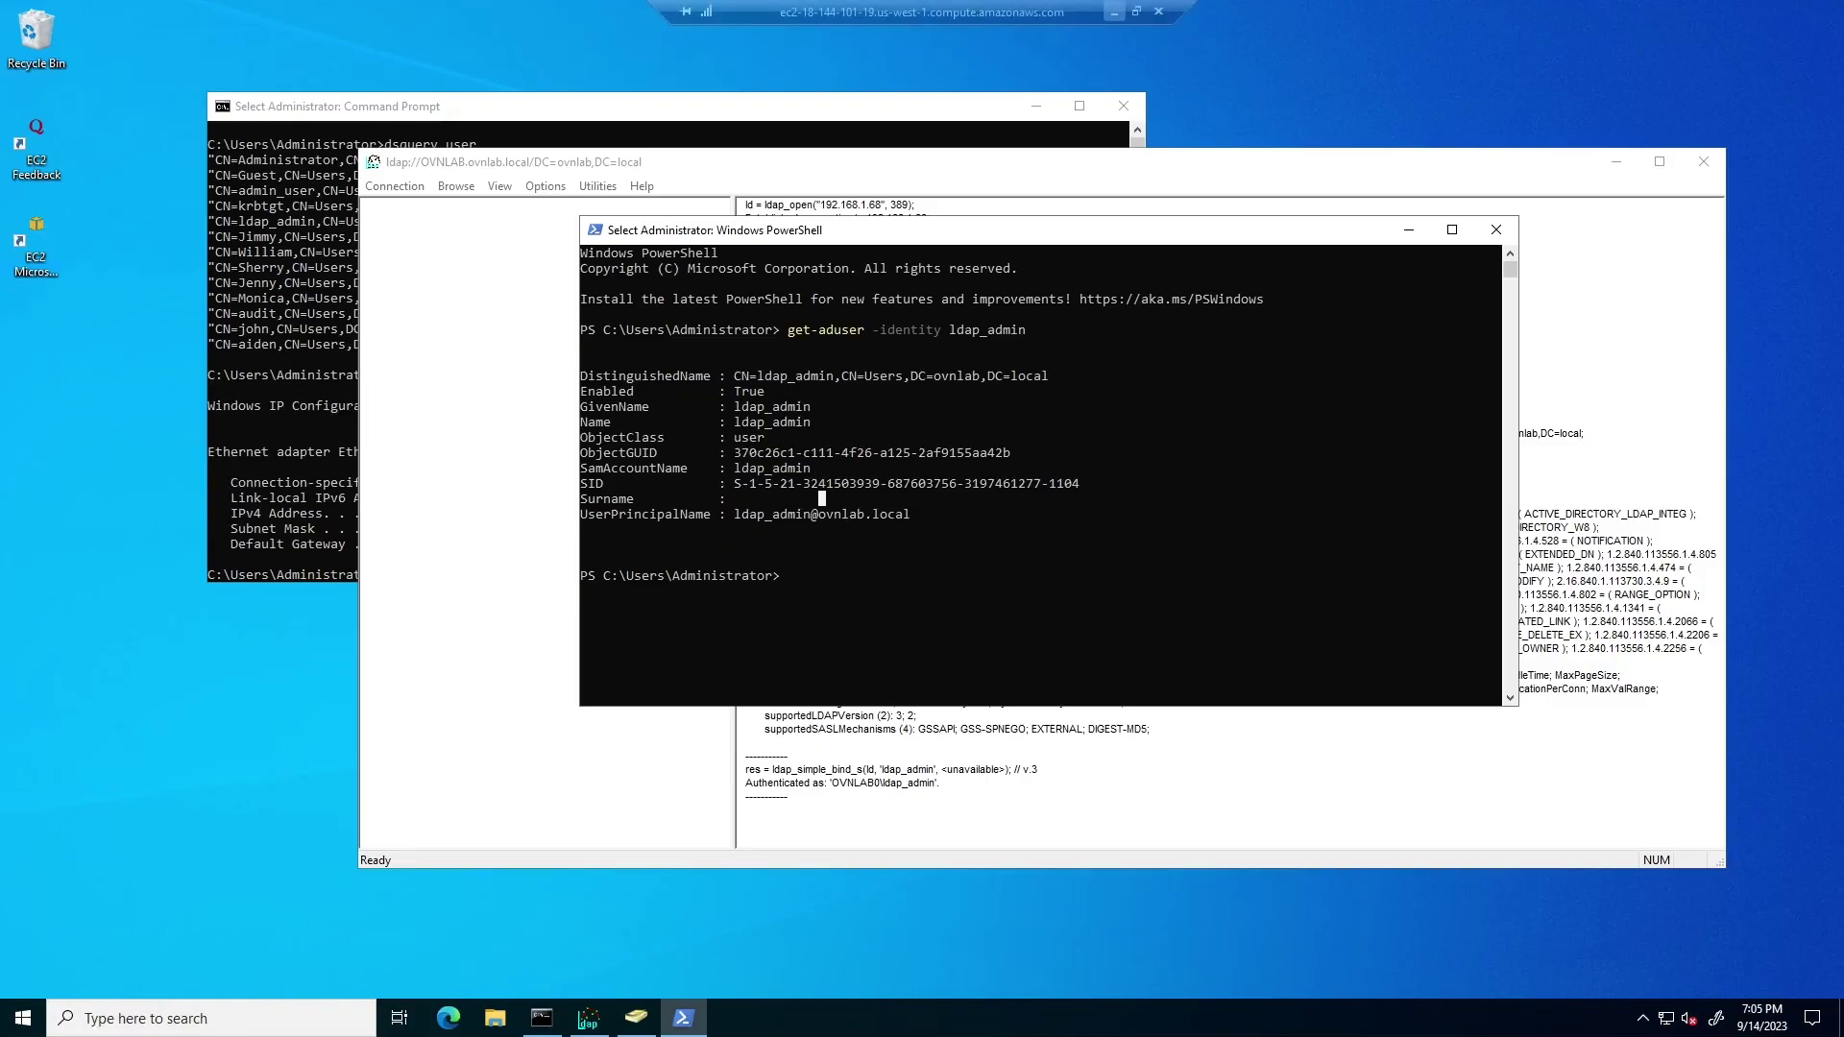
left_click(636, 1018)
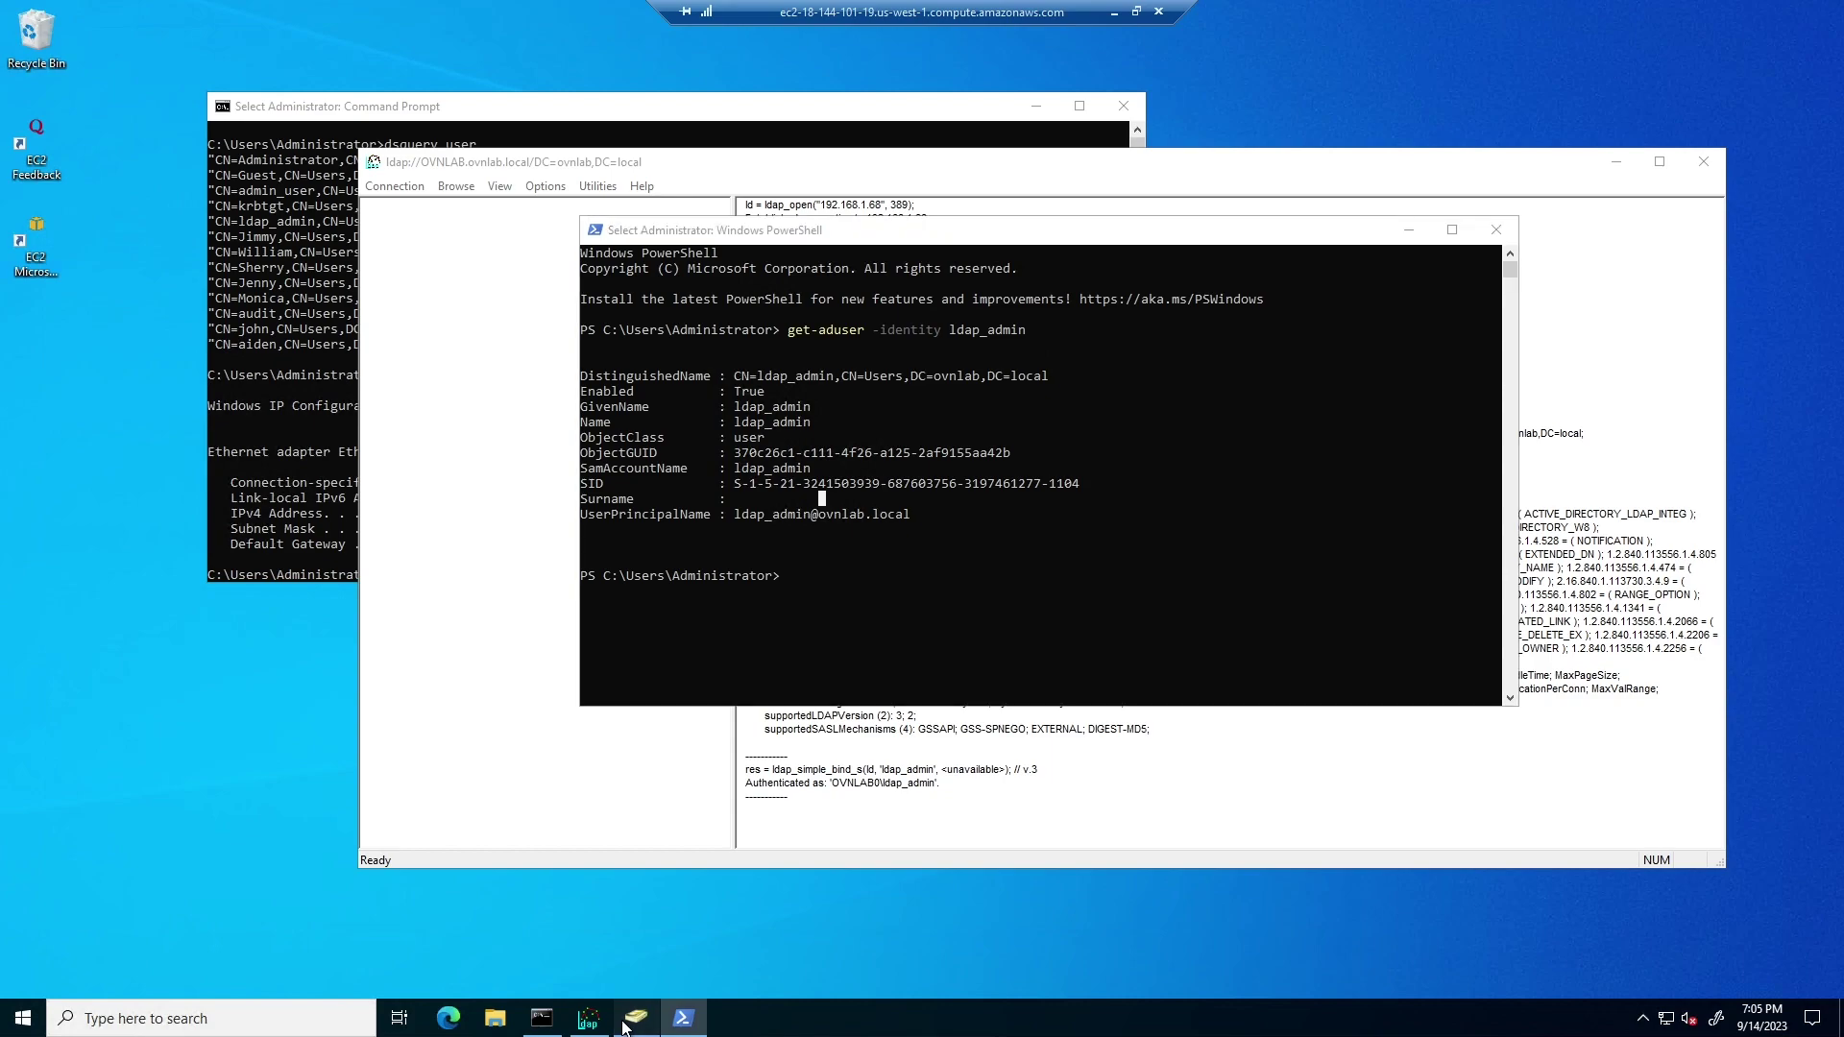
right_click(798, 550)
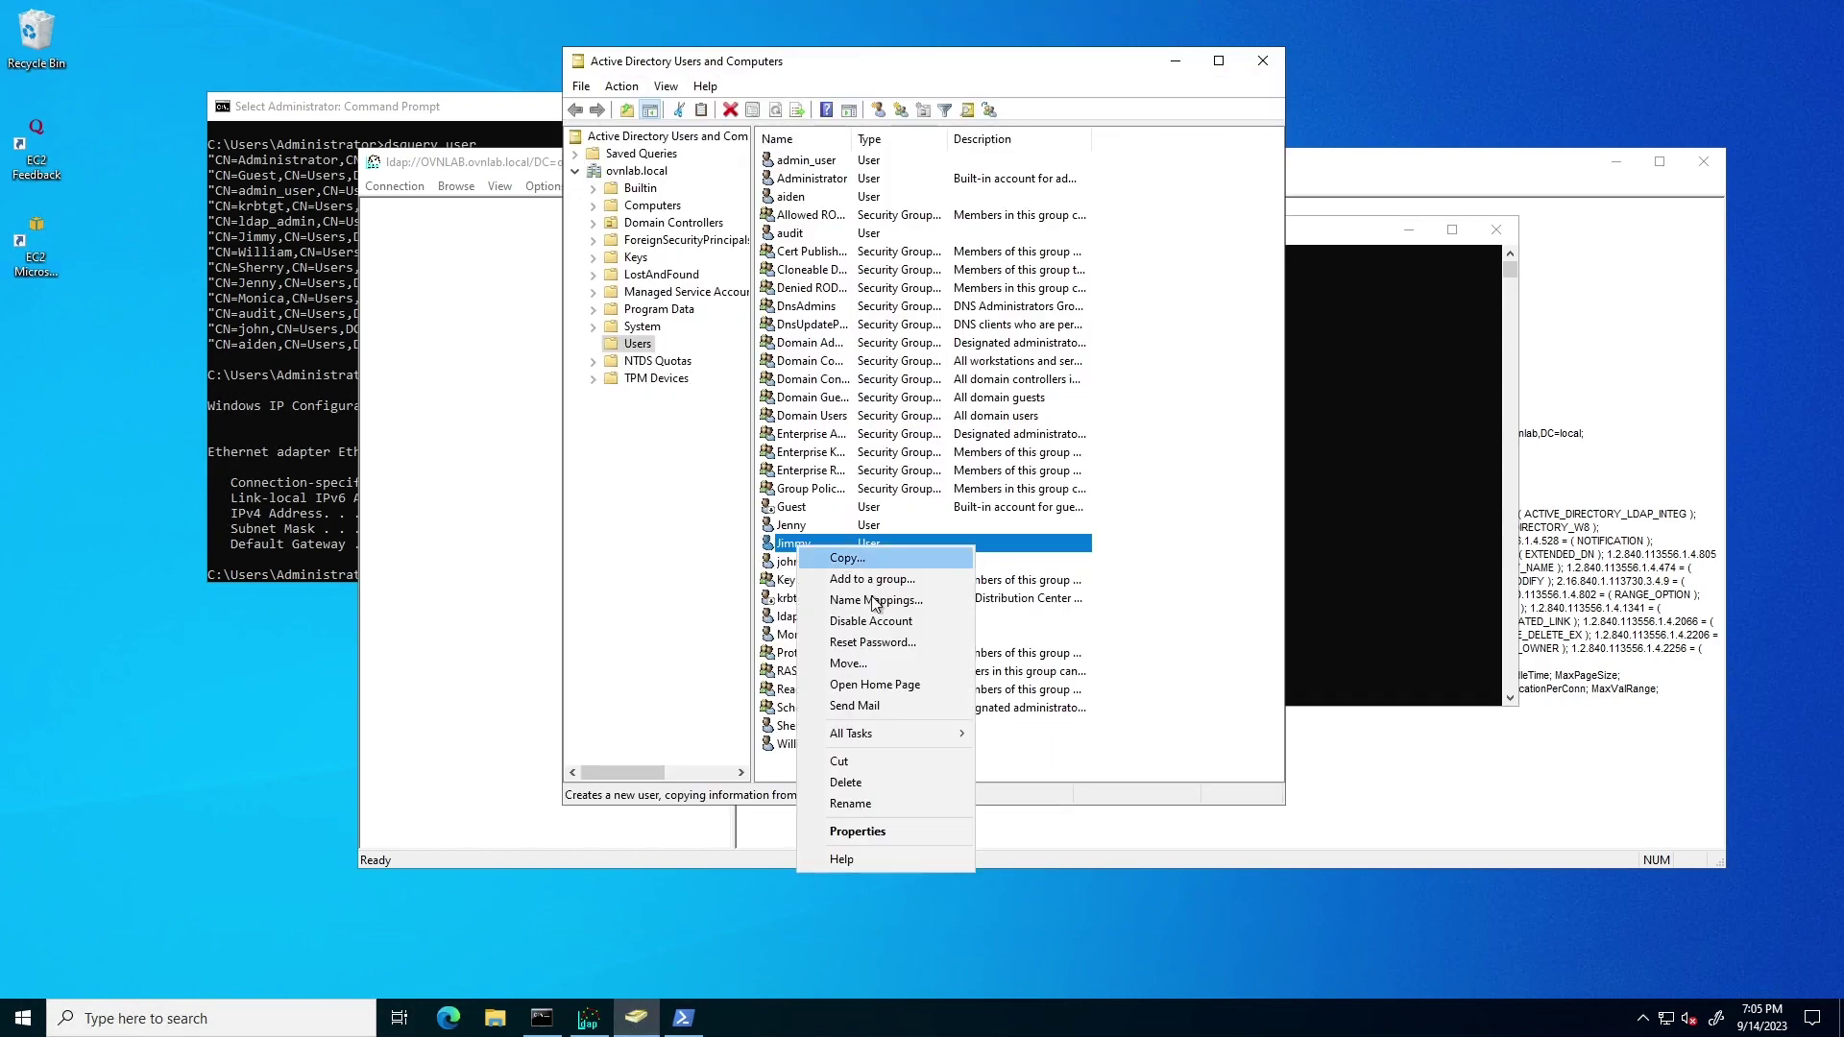
left_click(868, 627)
left_click(1002, 577)
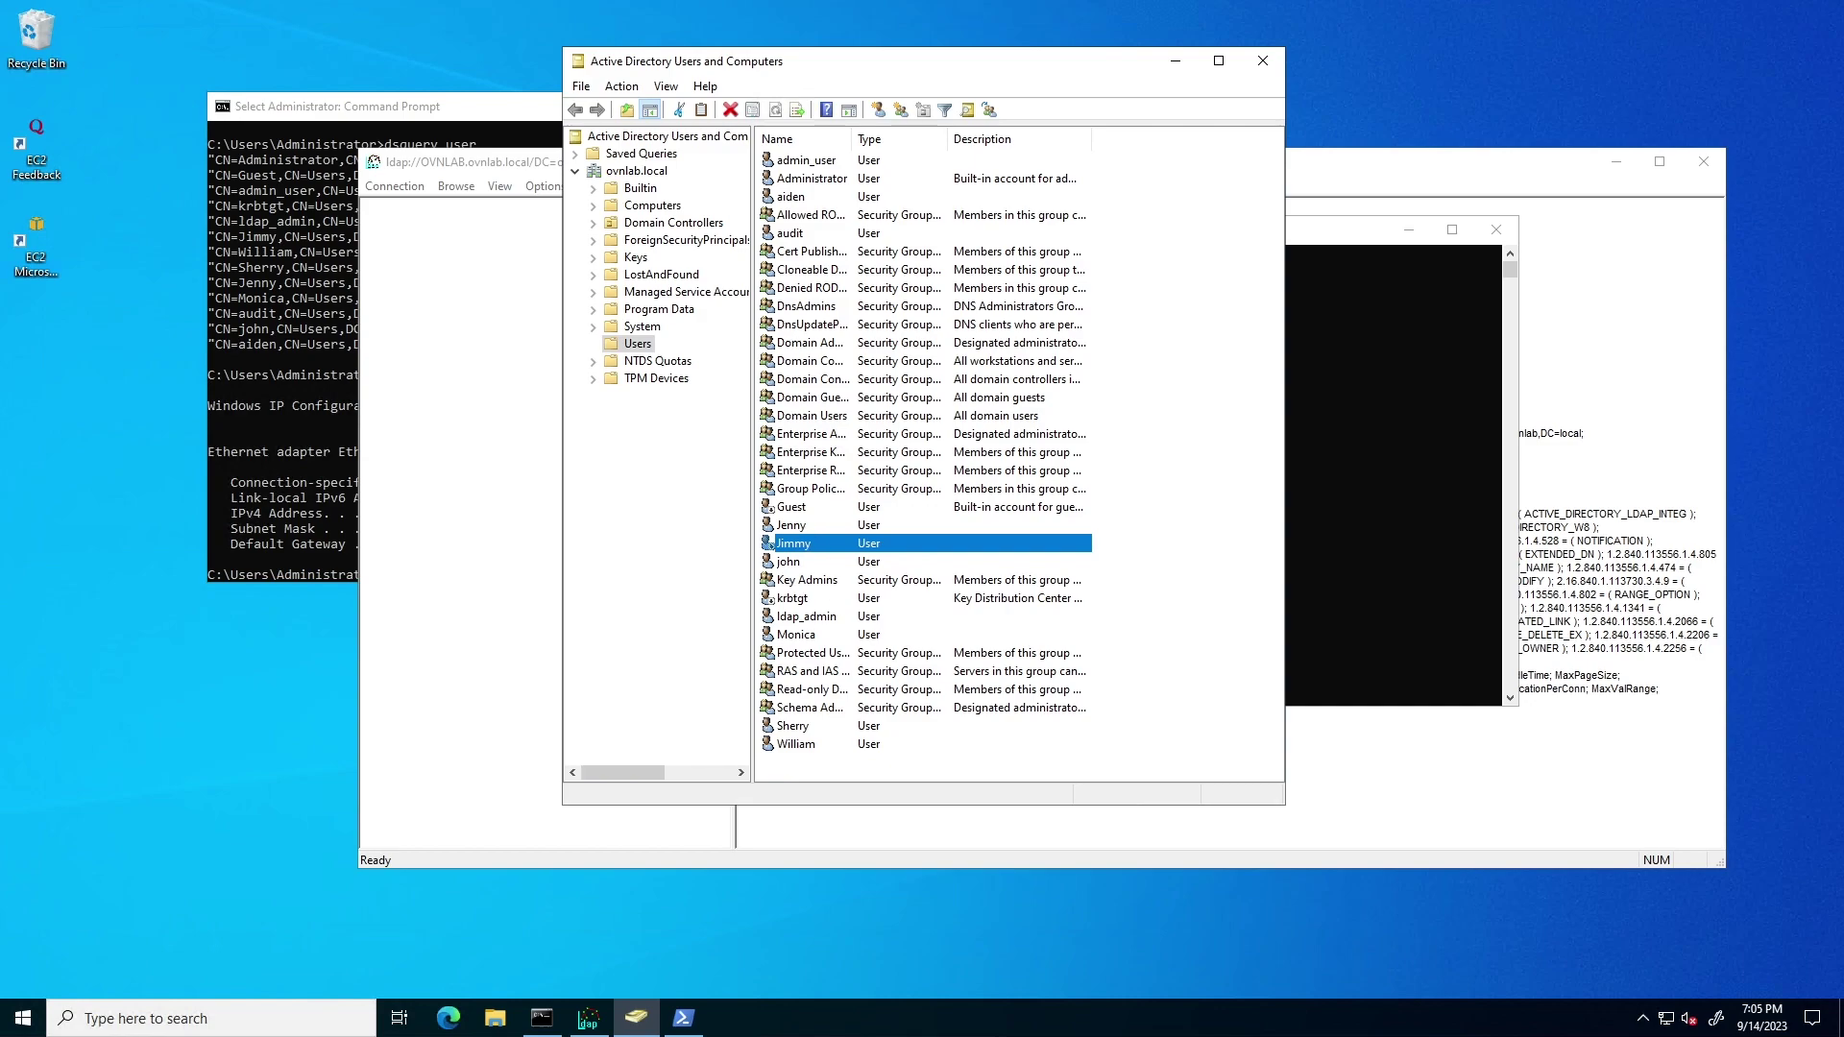
- Reconnect the jimmy profile with its password and dismiss the Authentication Failed error
left_click(1141, 325)
type("••••••••")
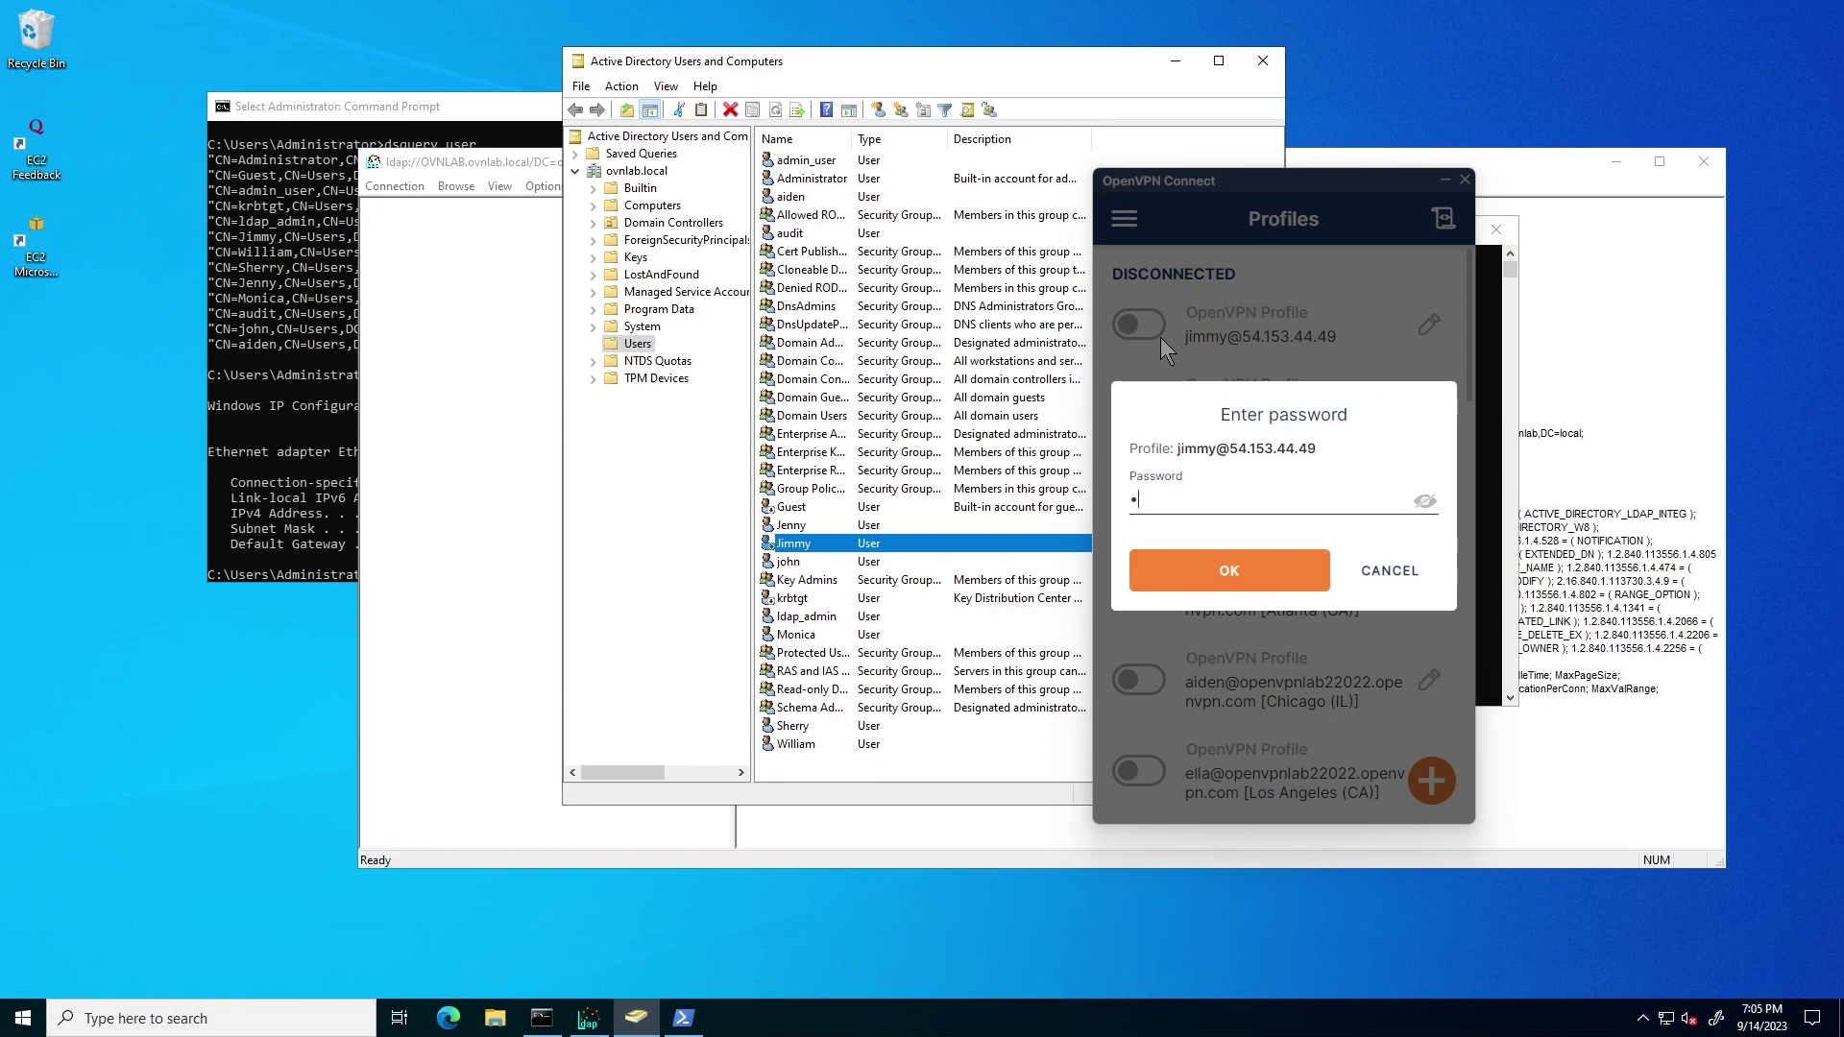
type("••••")
left_click(1235, 575)
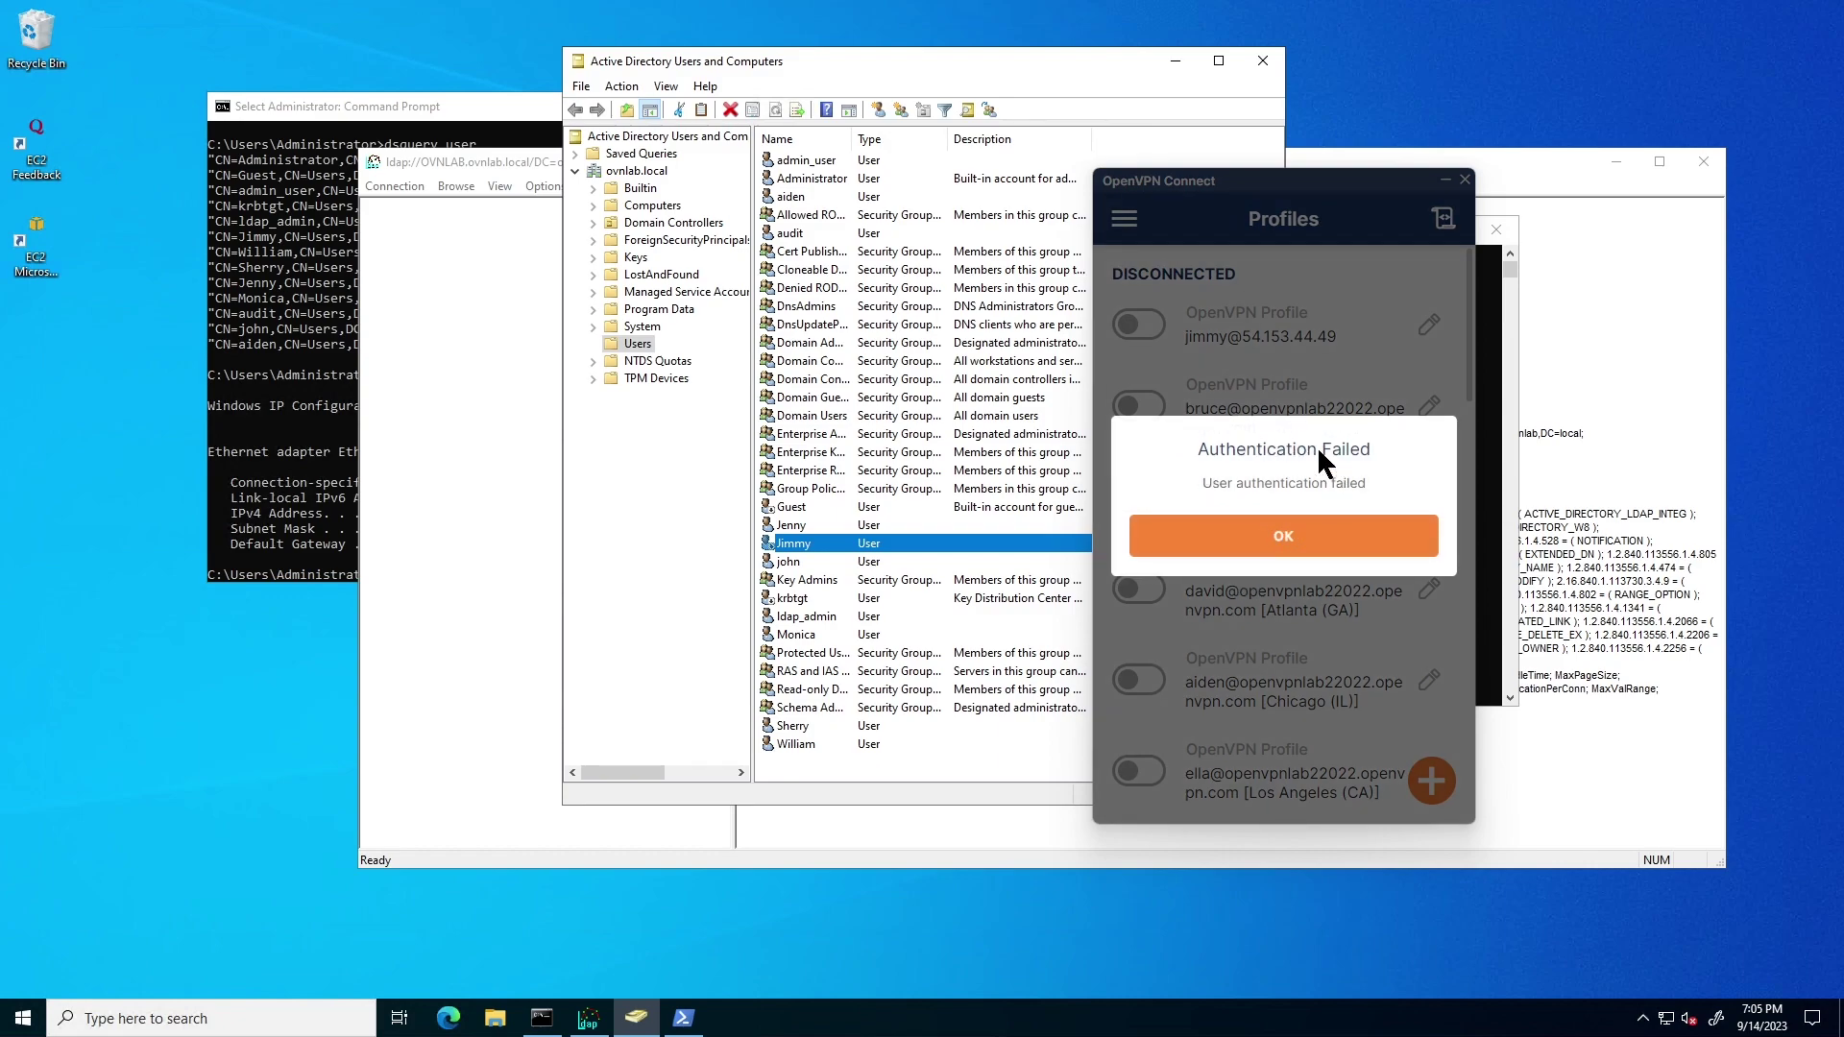
left_click(1281, 546)
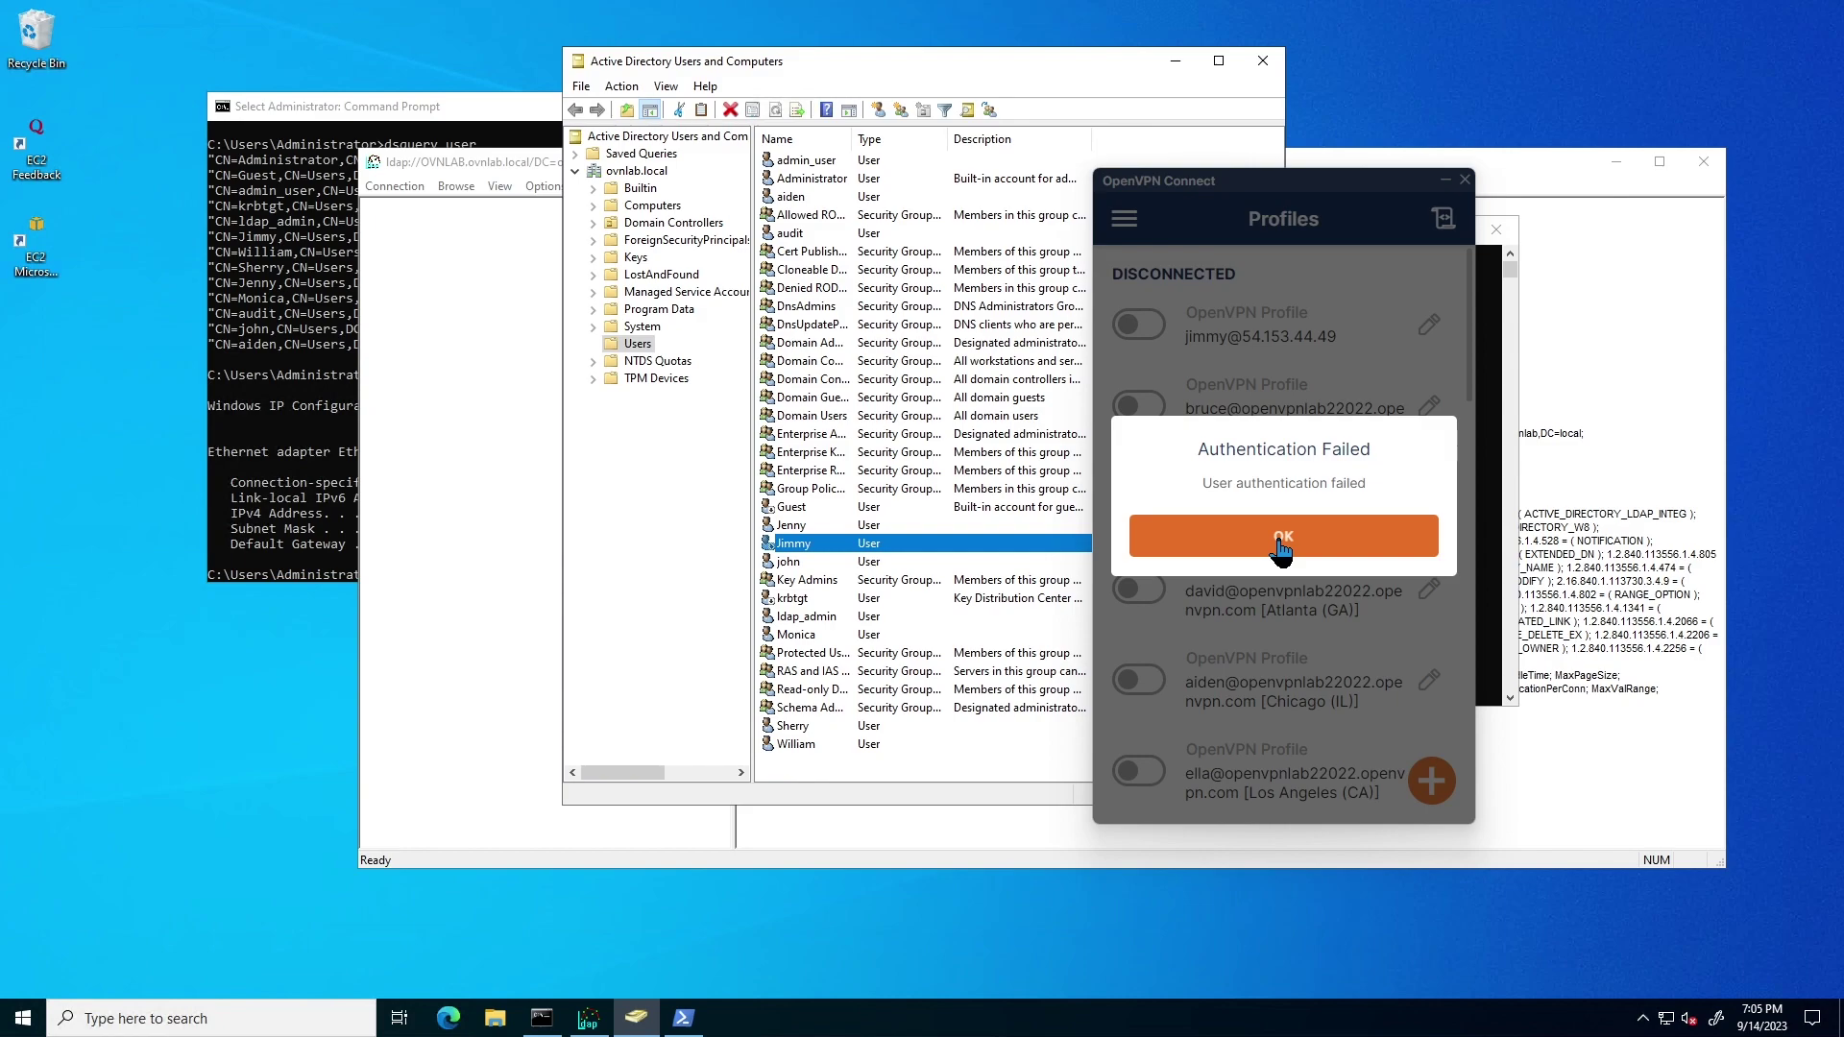
- Minimize the VPN client, leave the remote desktop, and expand Status in the admin sidebar
left_click(1444, 183)
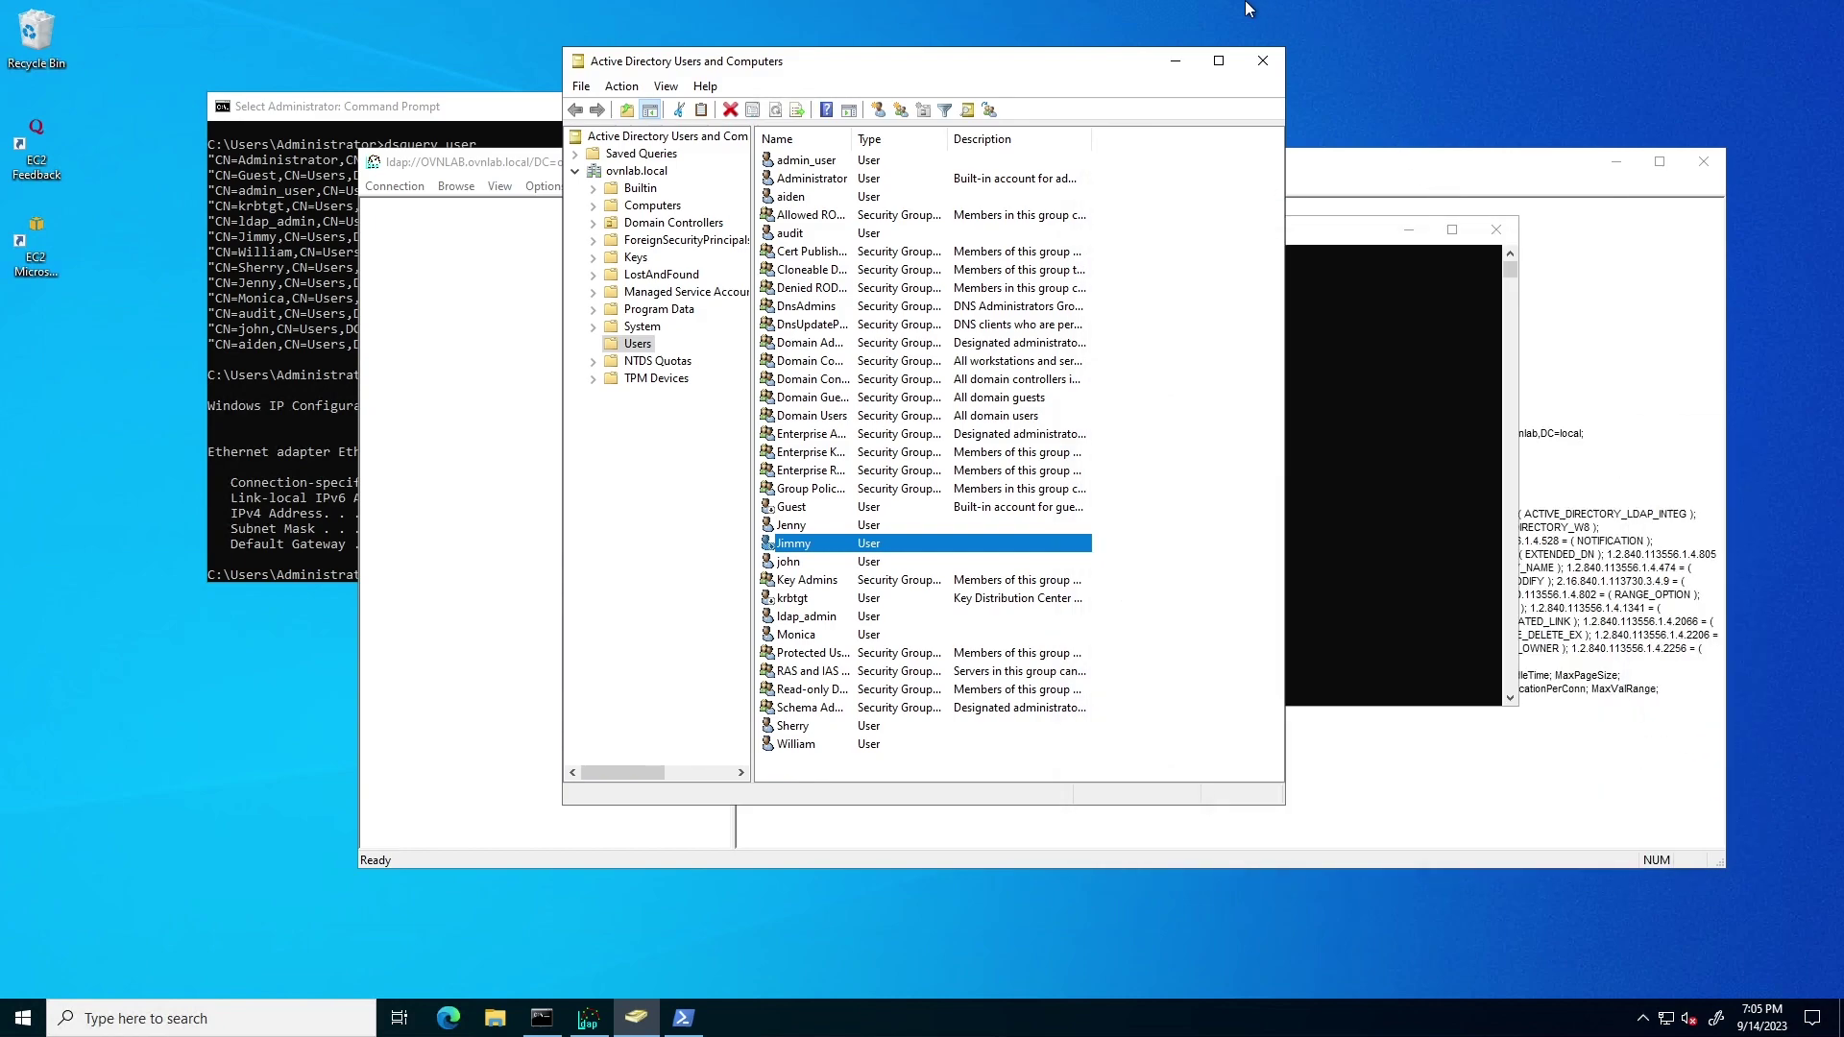
left_click(1126, 12)
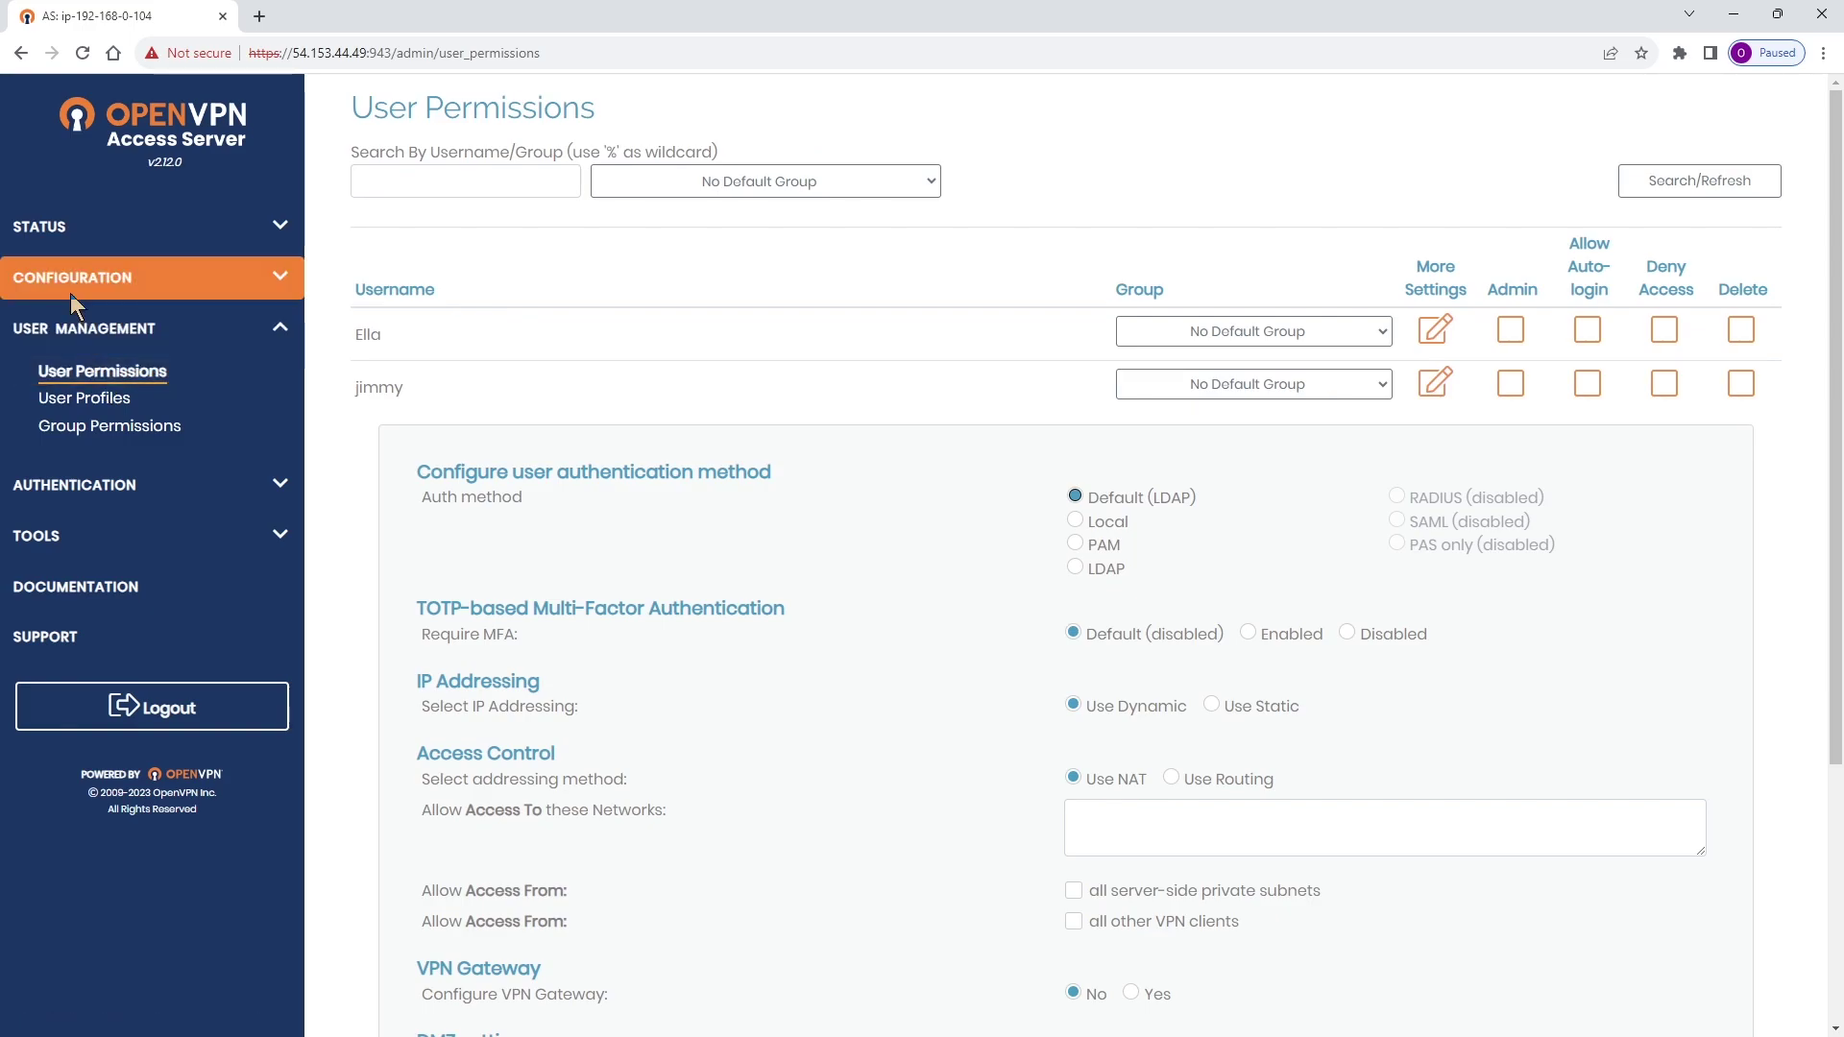
left_click(69, 230)
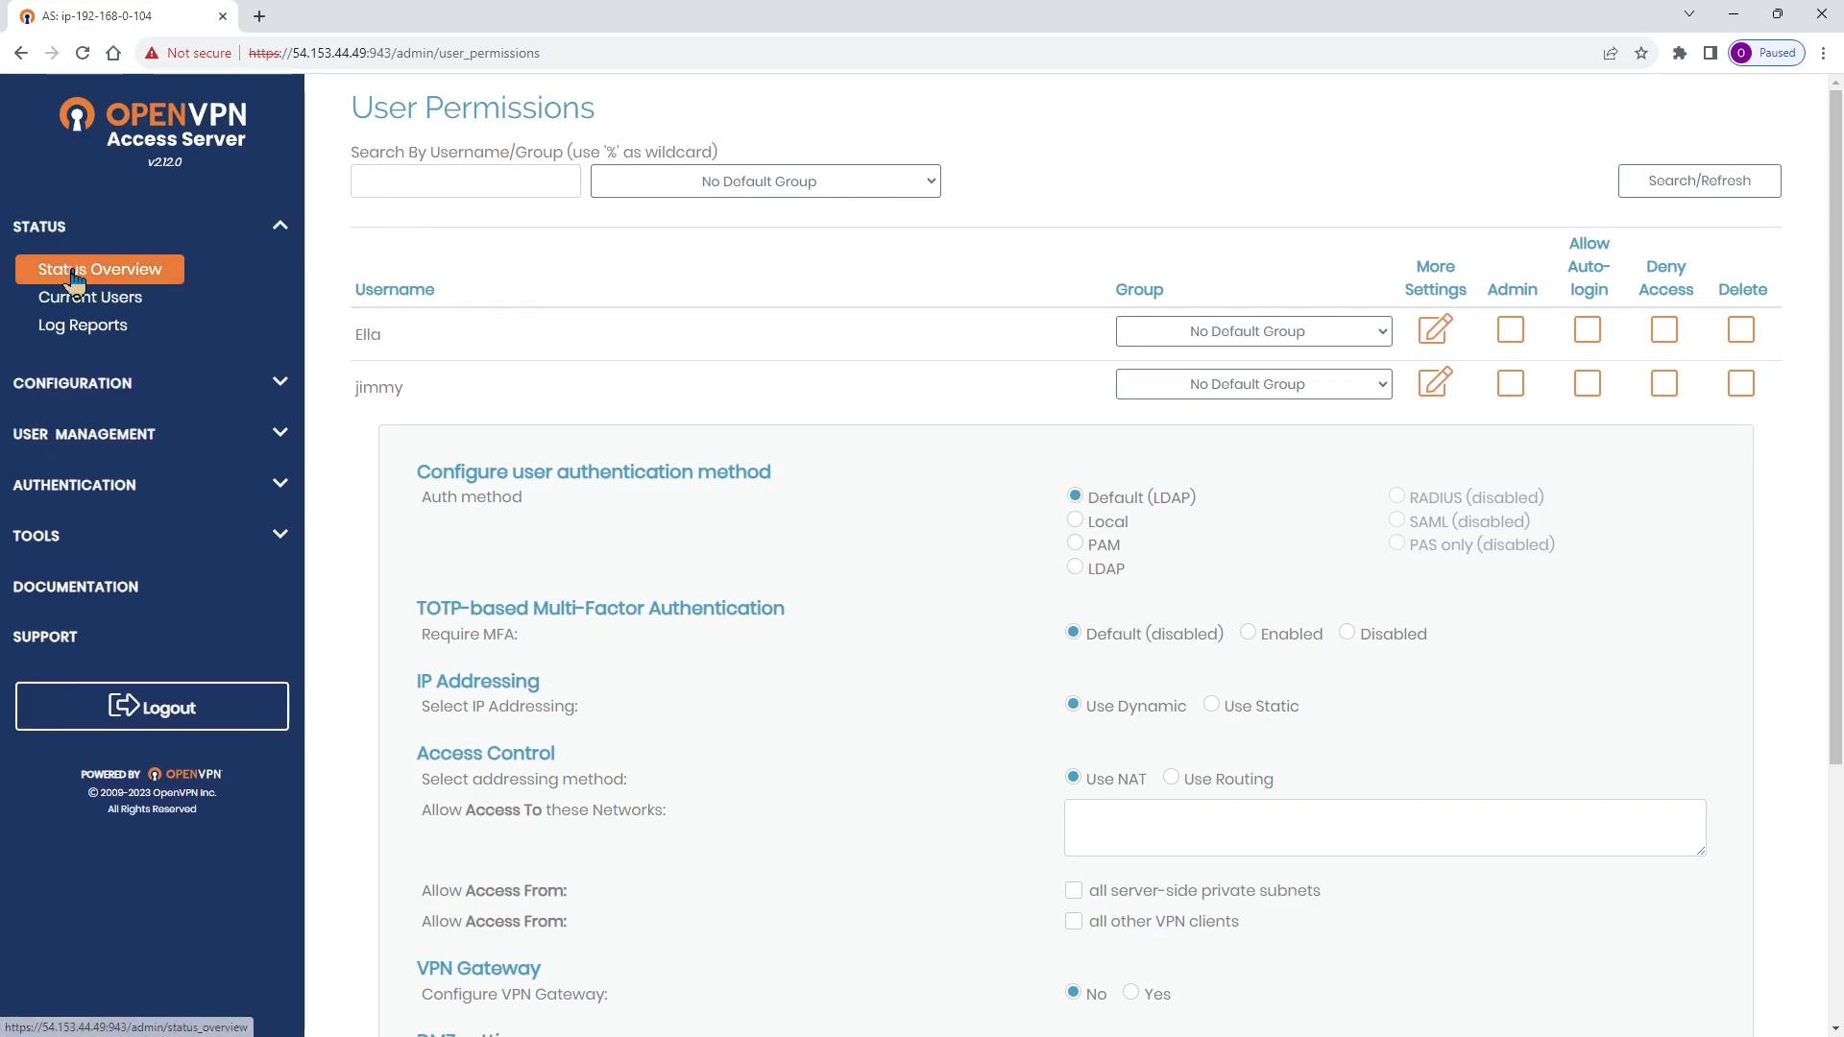